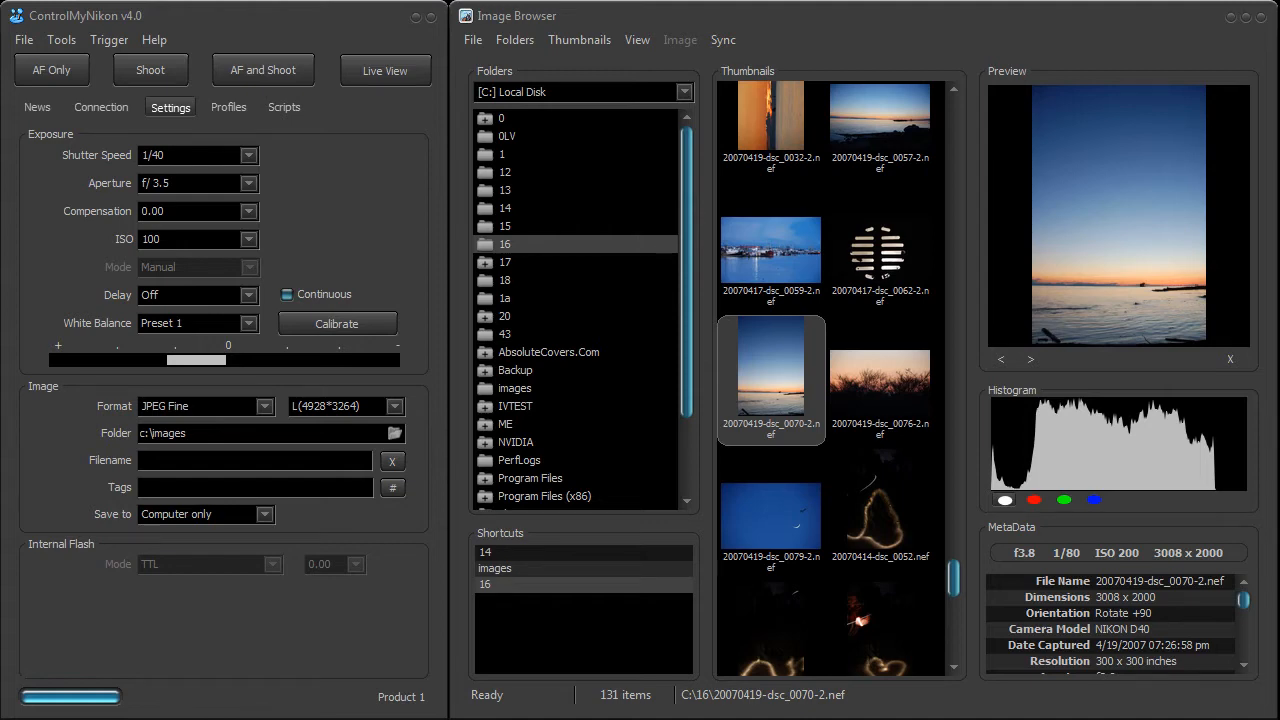
Open the Files and Folders help tutorial
left_click(154, 44)
mouse_move(131, 85)
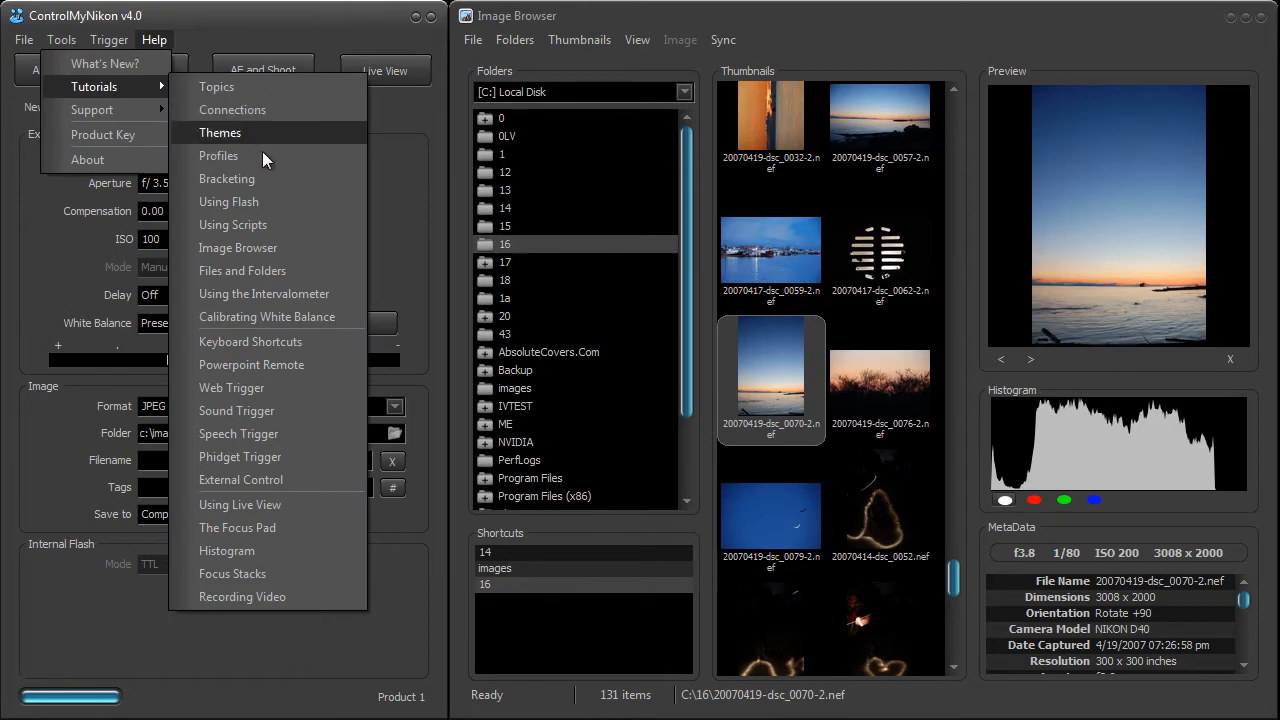
left_click(272, 278)
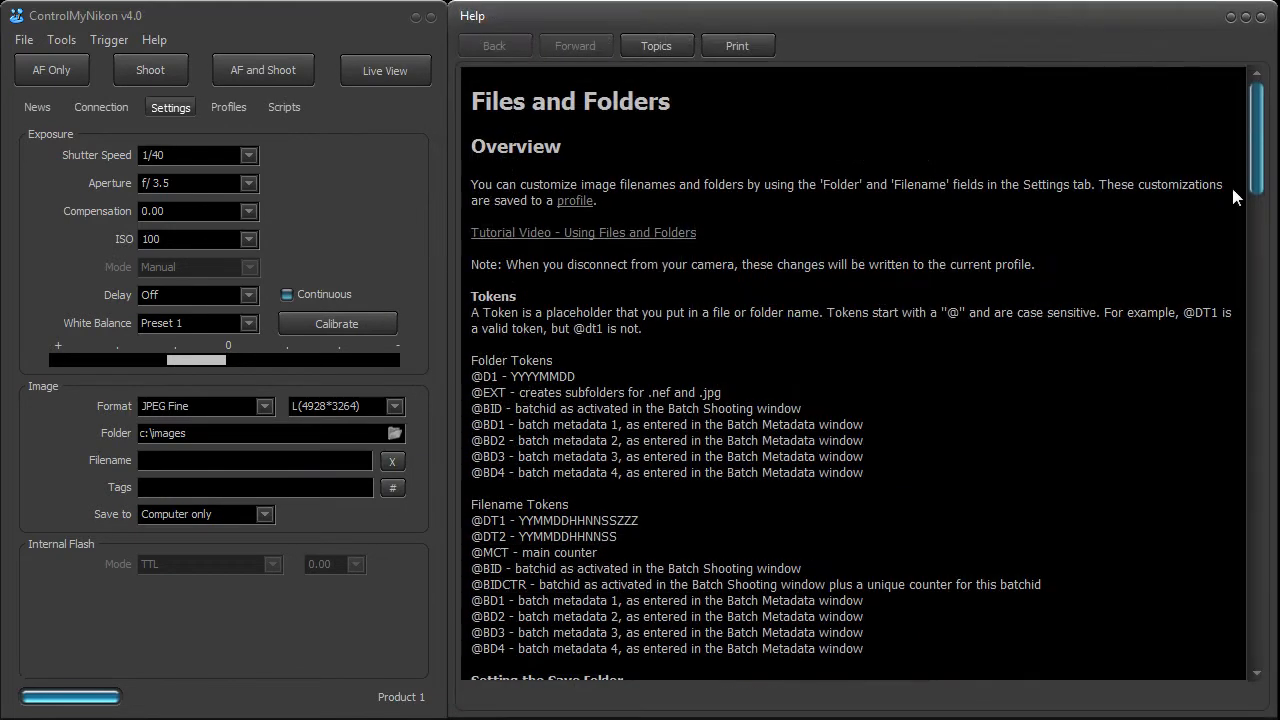
mouse_move(1262, 148)
left_mouse_down()
mouse_move(1266, 635)
mouse_move(1262, 128)
left_mouse_up()
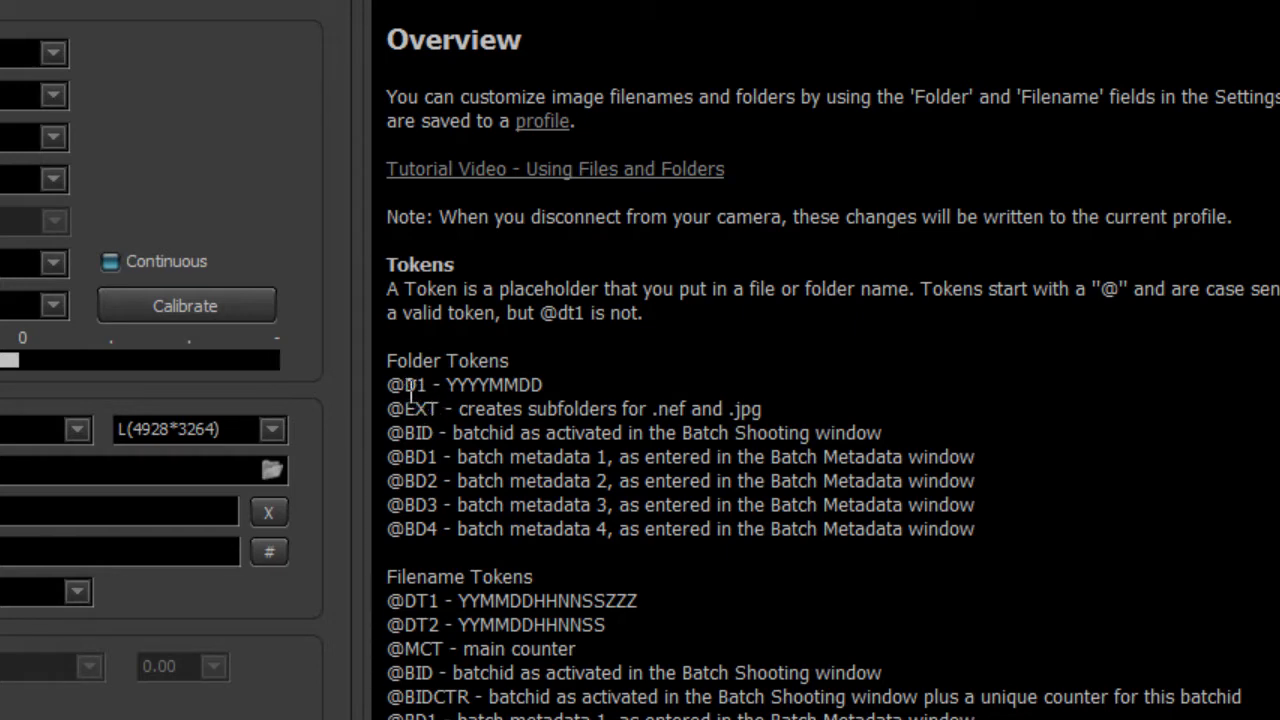
Review the folder tokens and filename tokens listed in the Files and Folders tutorial
left_click_drag(406, 386, 388, 386)
left_click(480, 413)
left_click_drag(532, 364, 418, 369)
left_click(485, 387)
left_click_drag(389, 601, 980, 718)
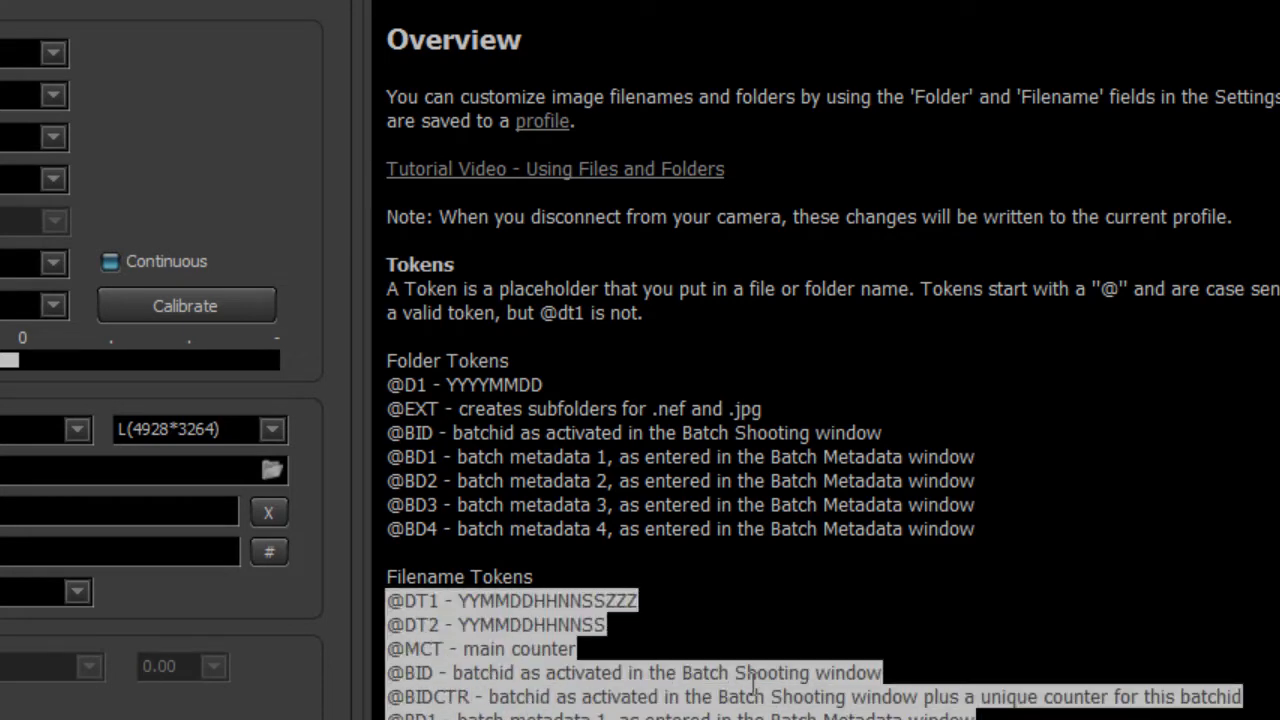
left_click(707, 666)
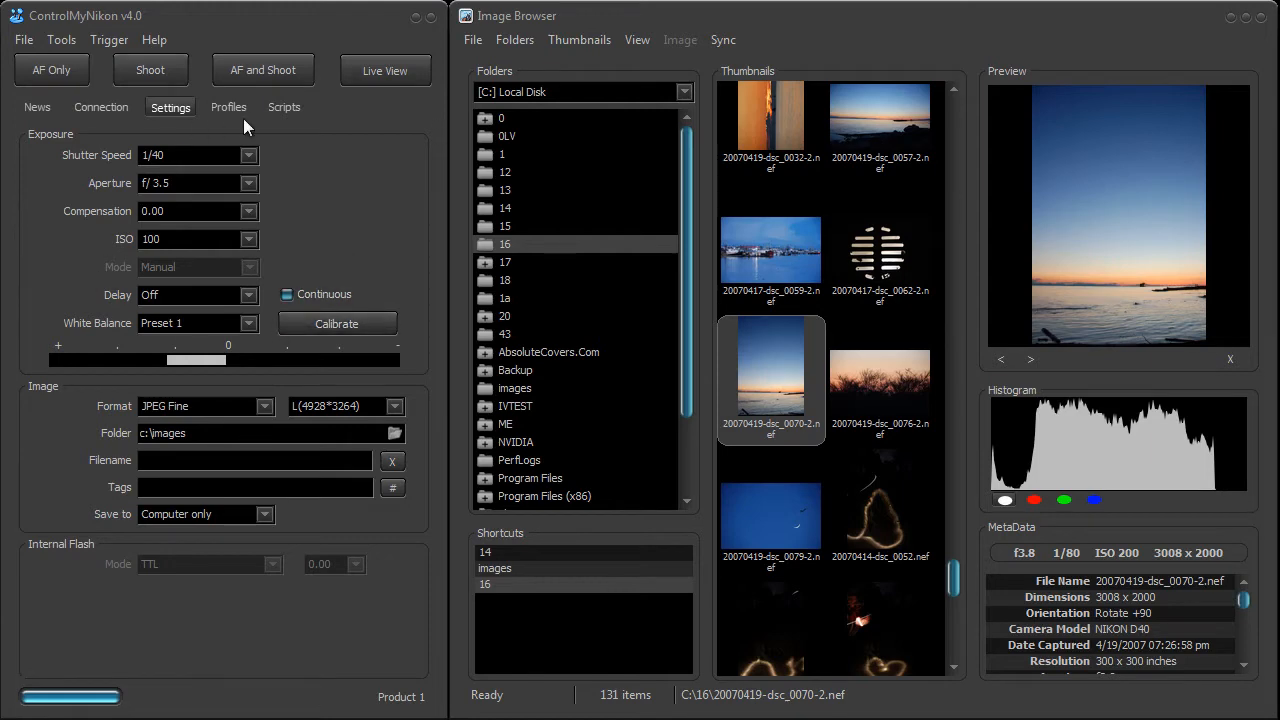
Shoot a test photo into c:\images with a blank filename and view it full size from the images folder
left_click(564, 24)
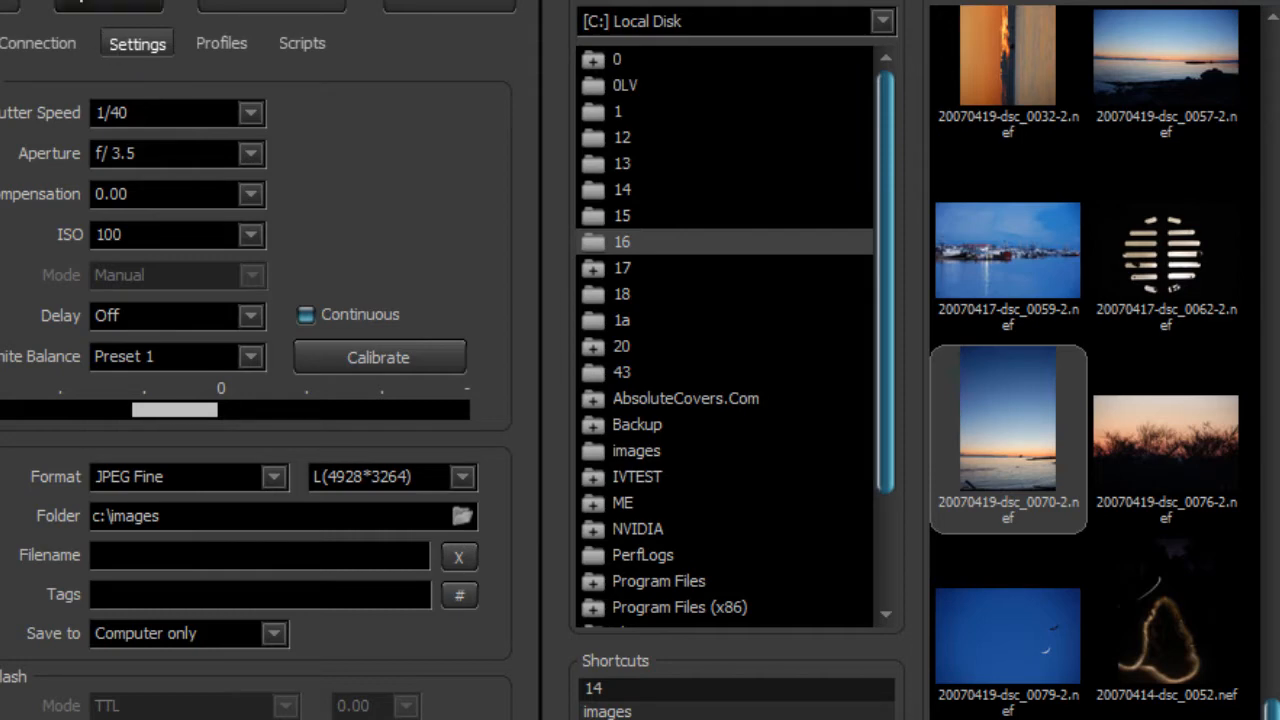
left_click(213, 512)
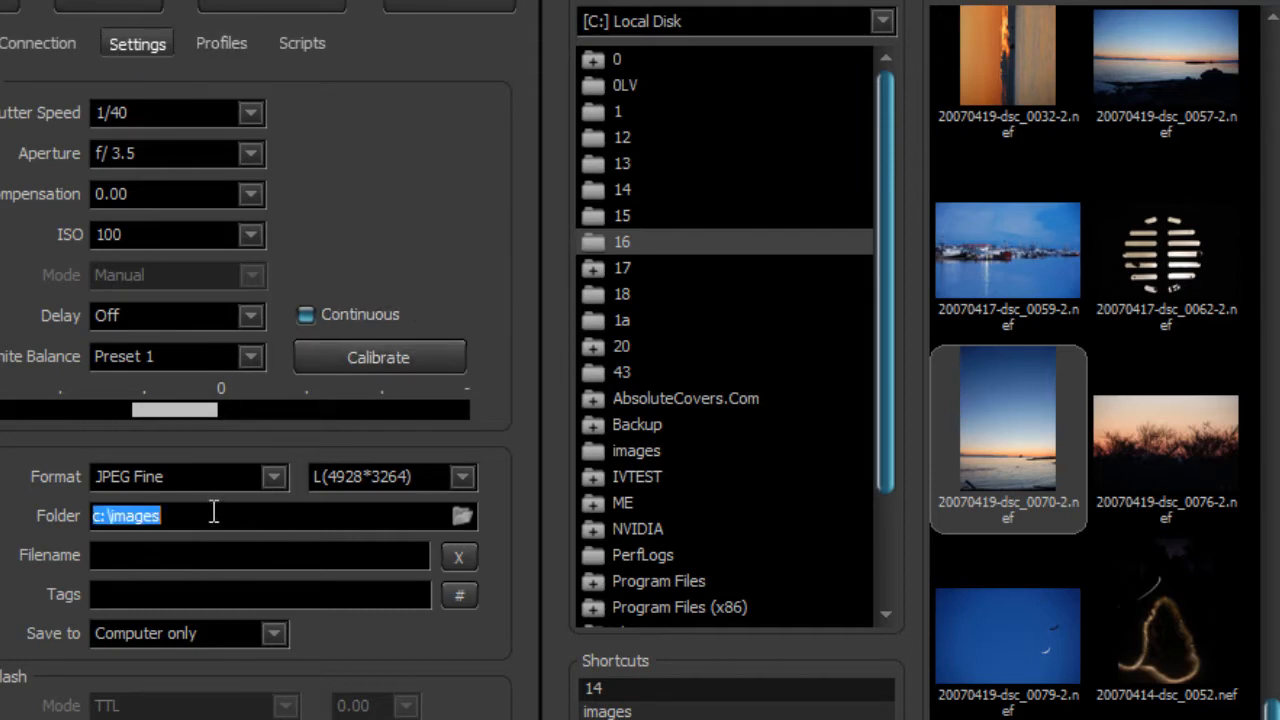
left_click(181, 557)
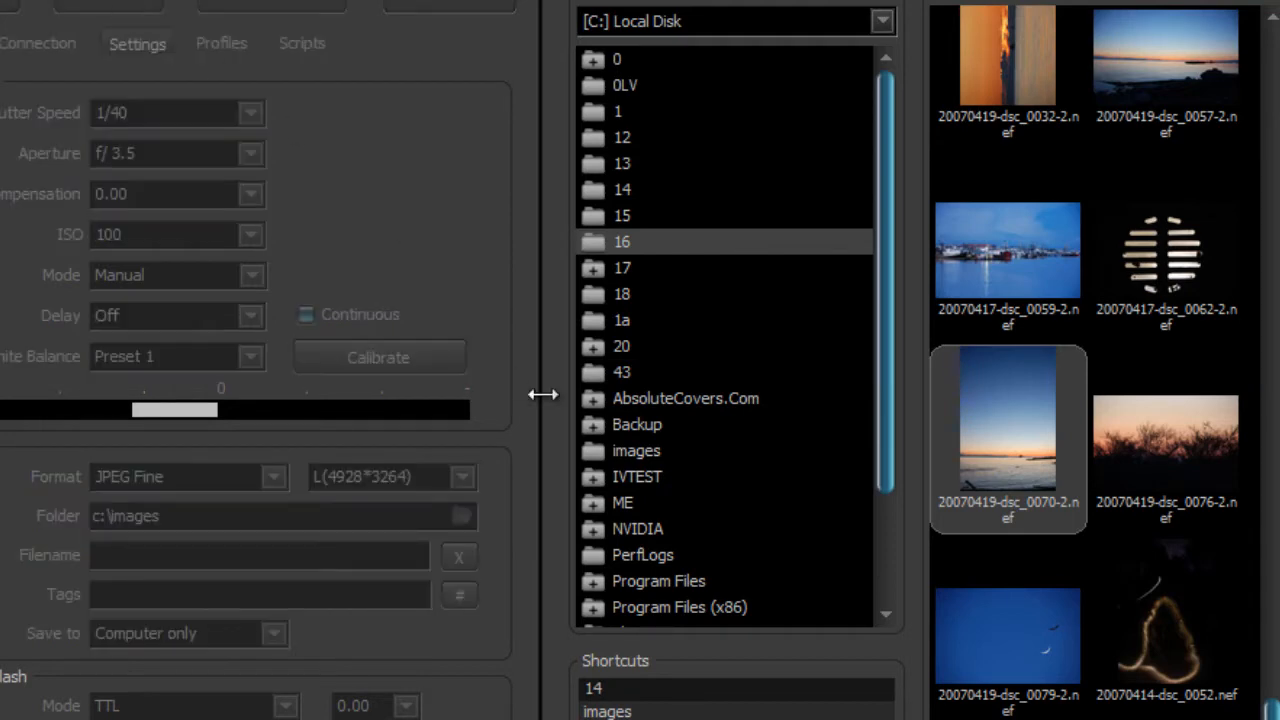
left_click(594, 430)
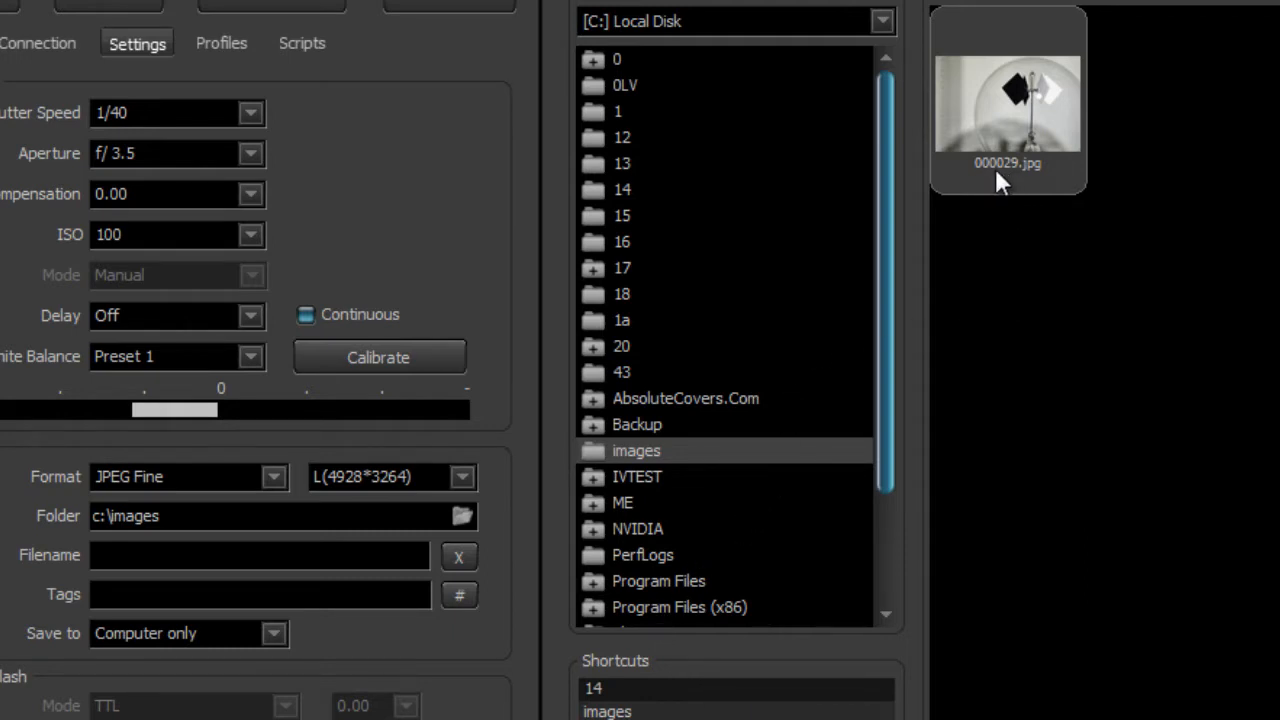
double_click(1026, 122)
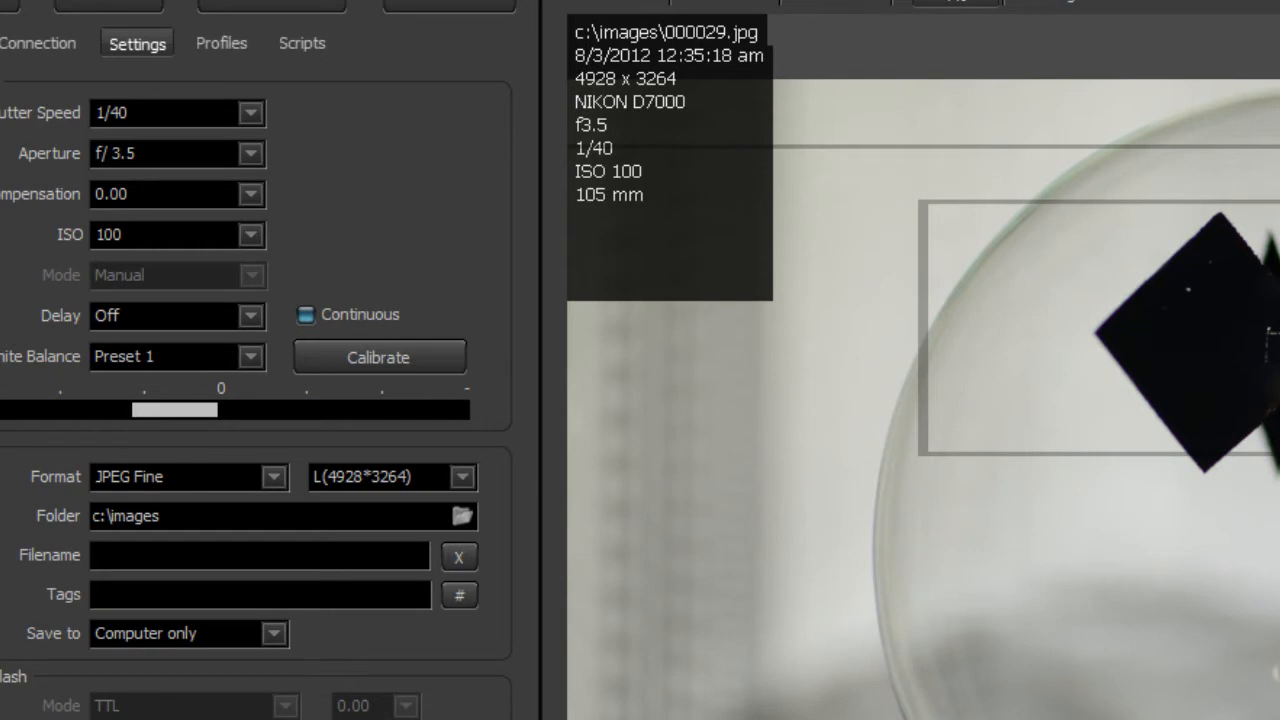
left_click(608, 2)
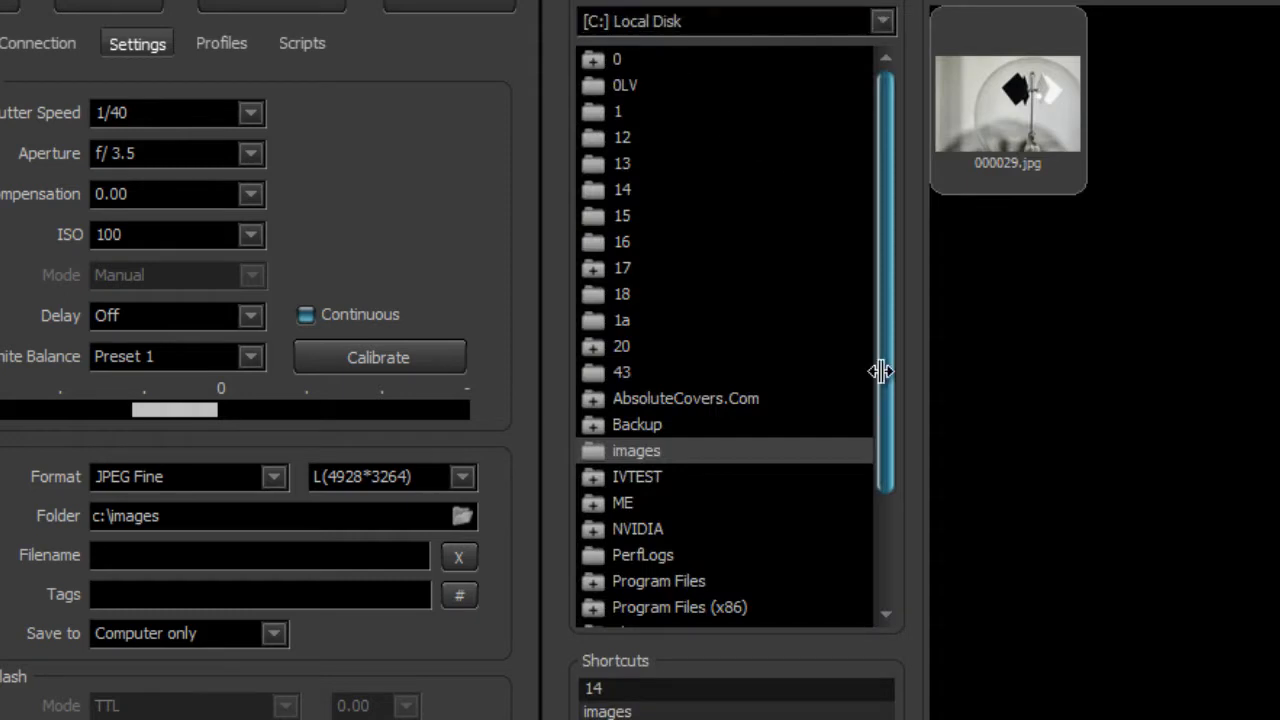
Delete the test photo 000029.jpg from the images folder
left_click(205, 565)
left_click(1045, 158)
key("Delete")
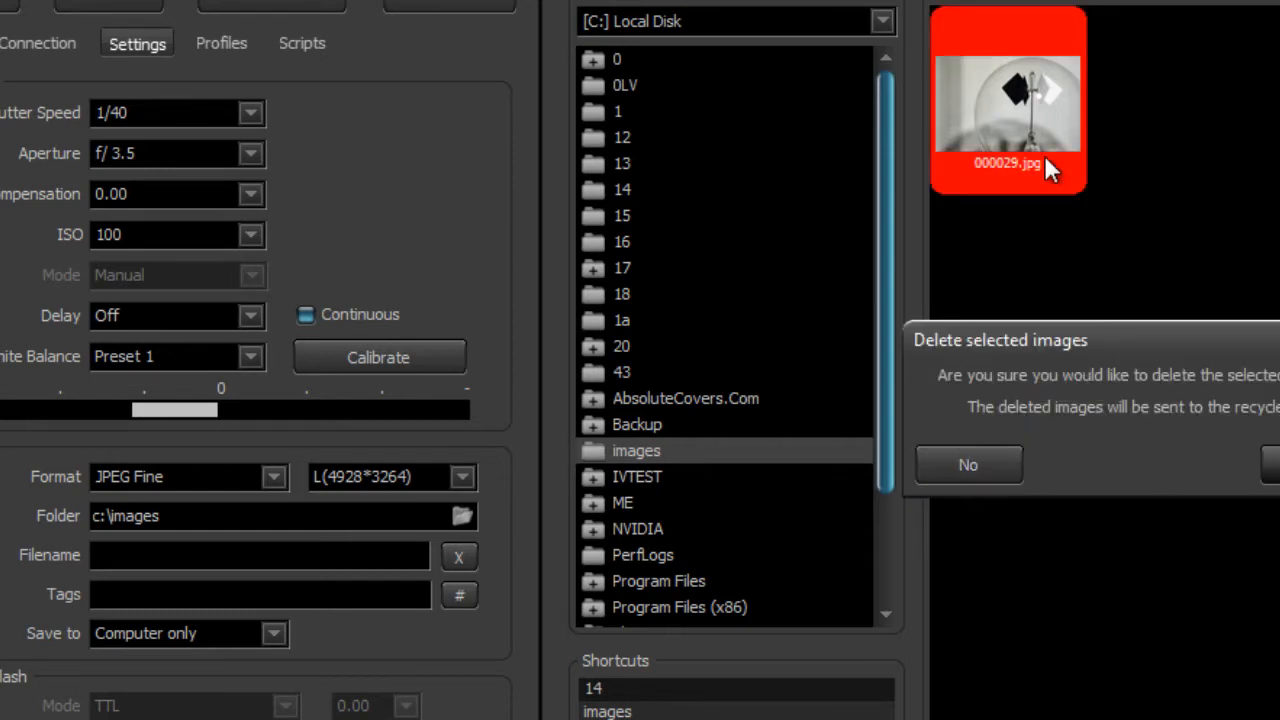
key("Return")
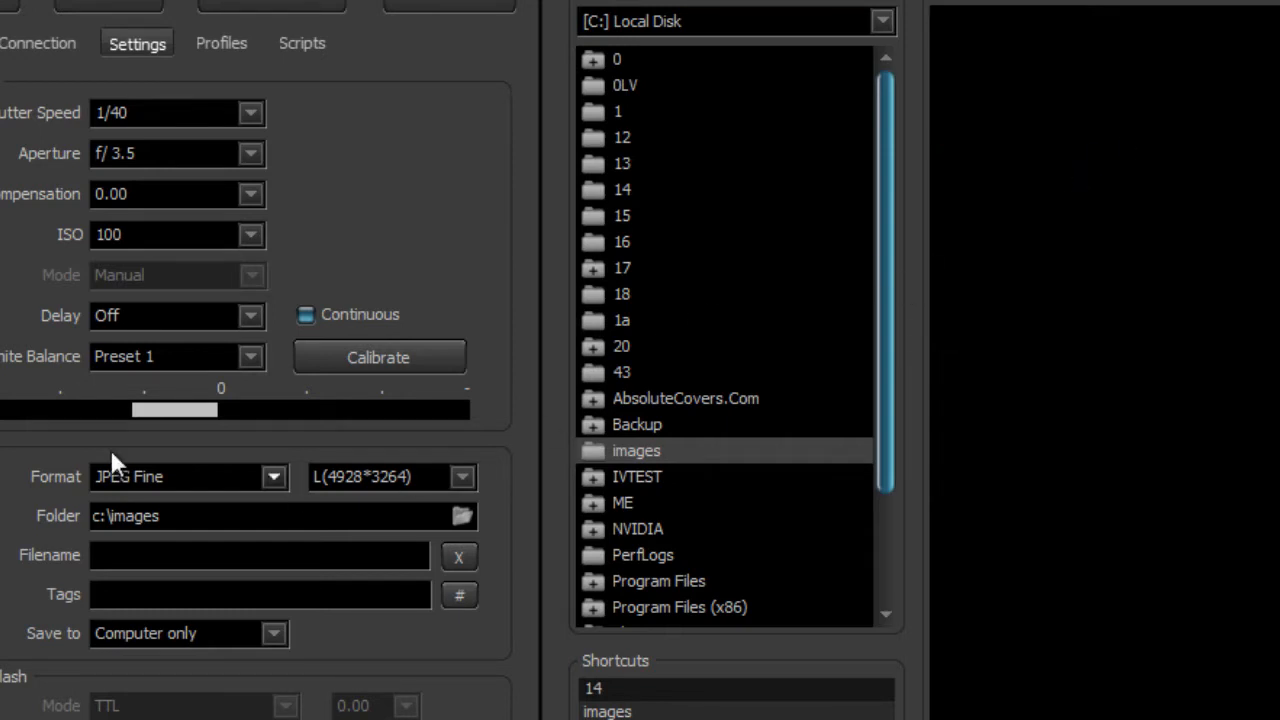
Set the filename counter to 0 and shoot three test photos with the filename left blank
left_click(150, 556)
left_click(457, 558)
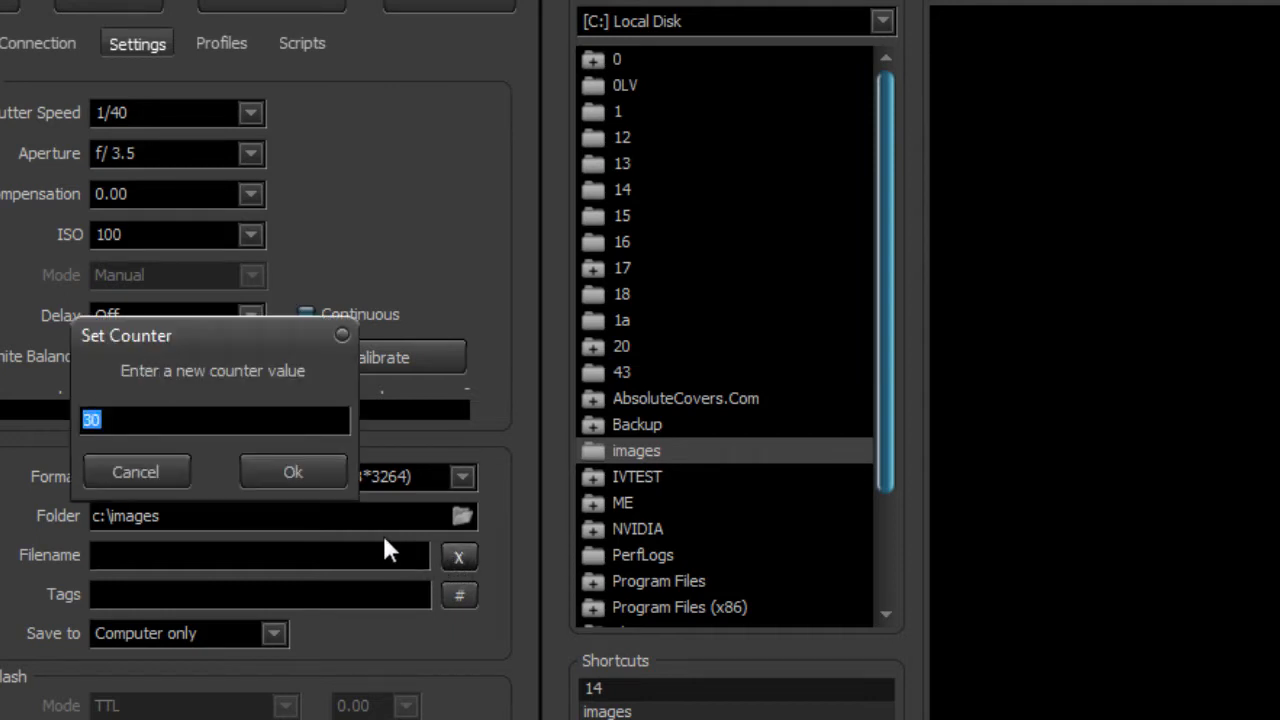
left_click(118, 428)
left_click_drag(149, 423, 5, 431)
type("0")
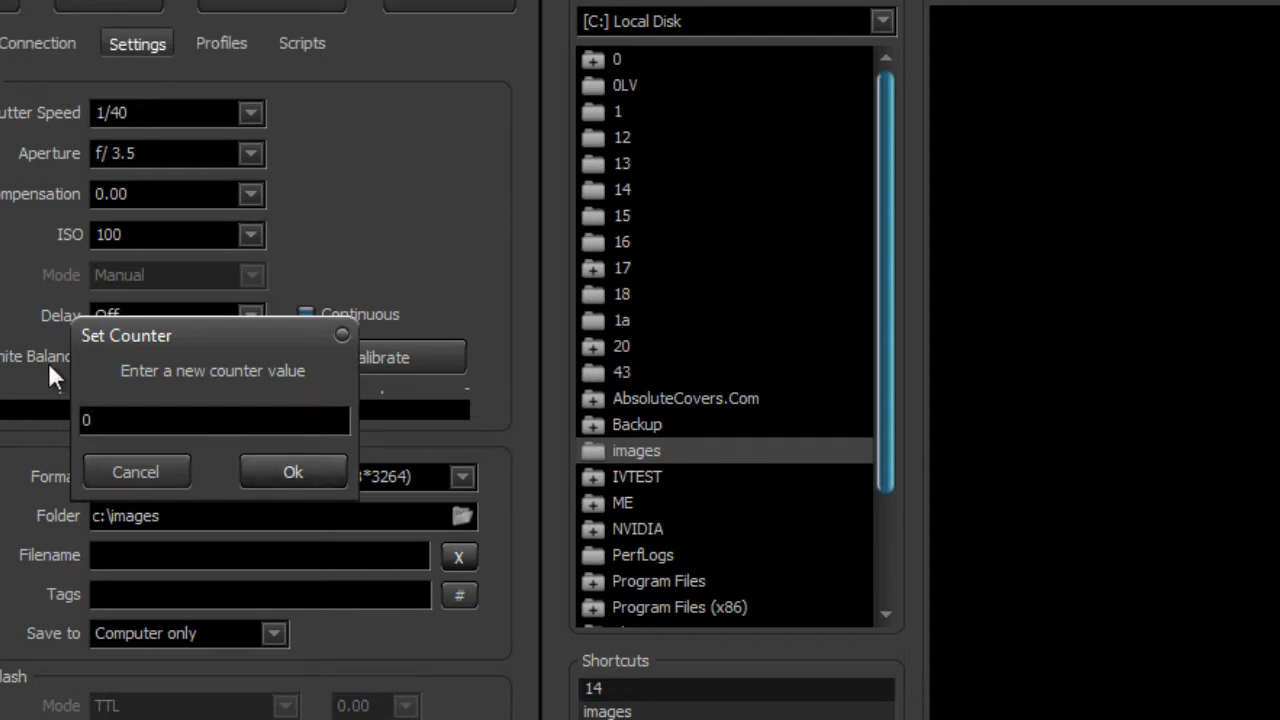
left_click(281, 476)
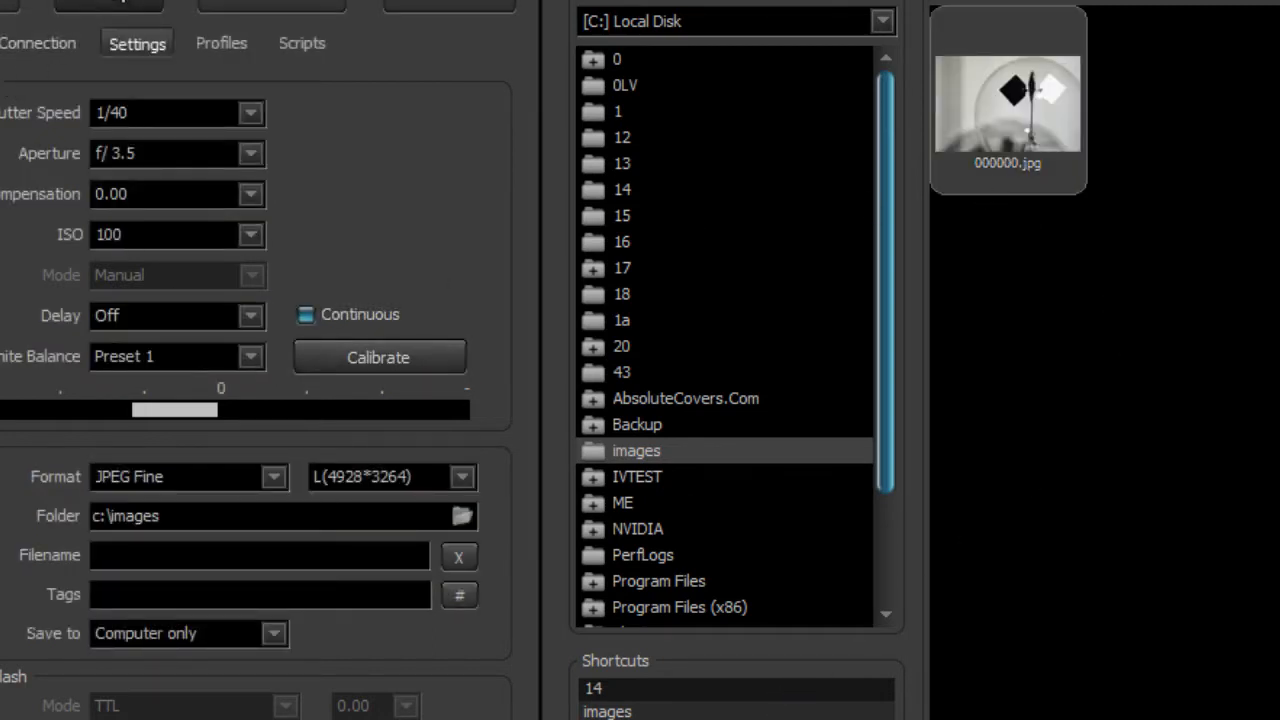
left_click(117, 1)
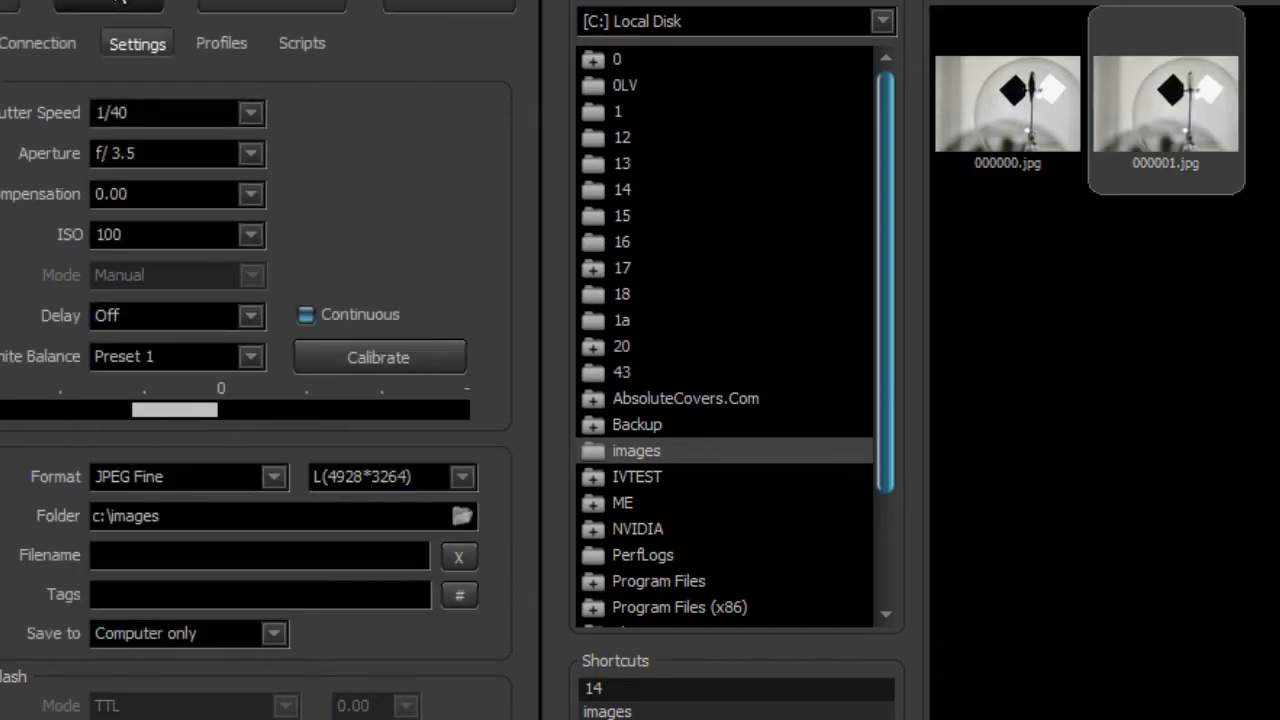
left_click(117, 1)
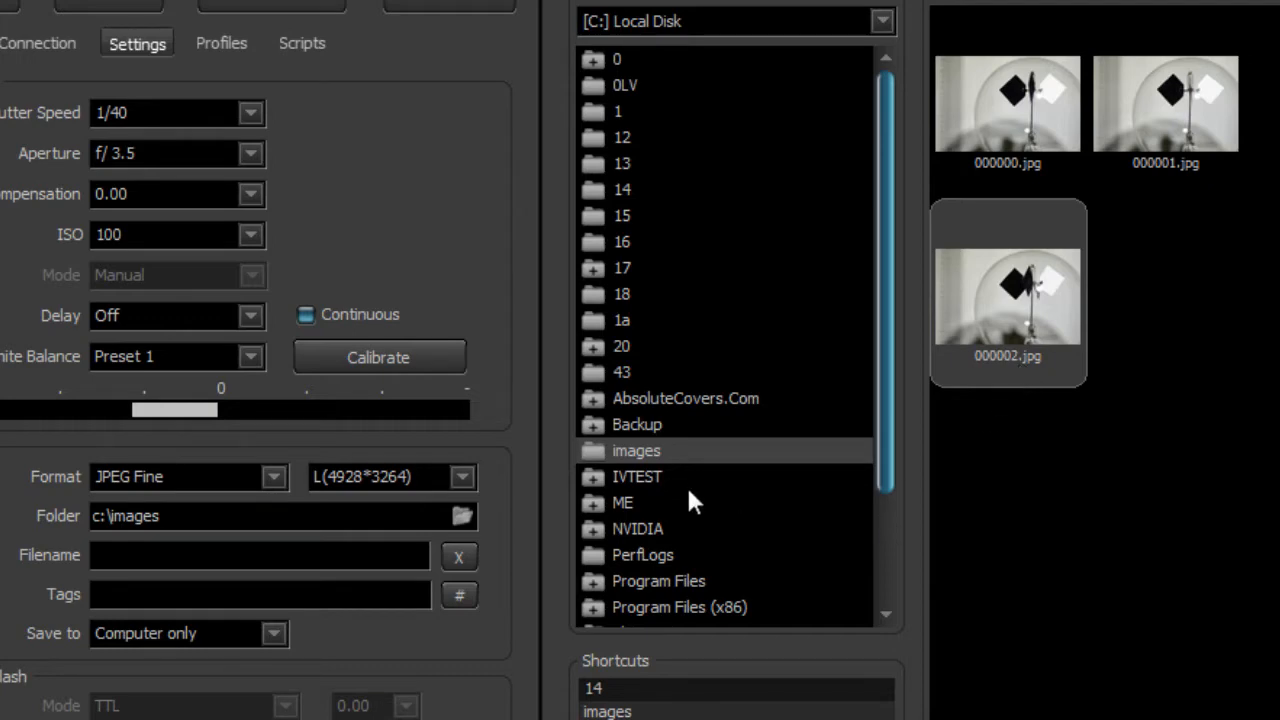
Reset the counter to 0 again and shoot another photo while 000000.jpg still exists in the folder
left_click(465, 553)
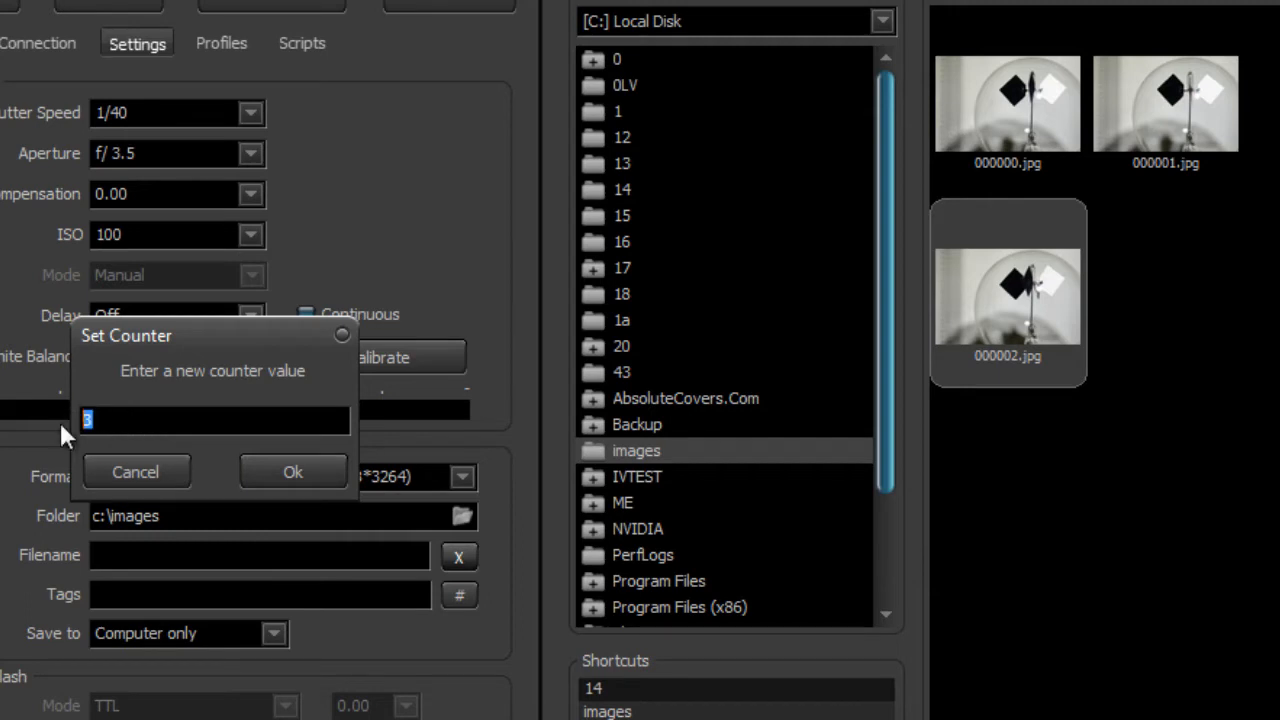
key("Return")
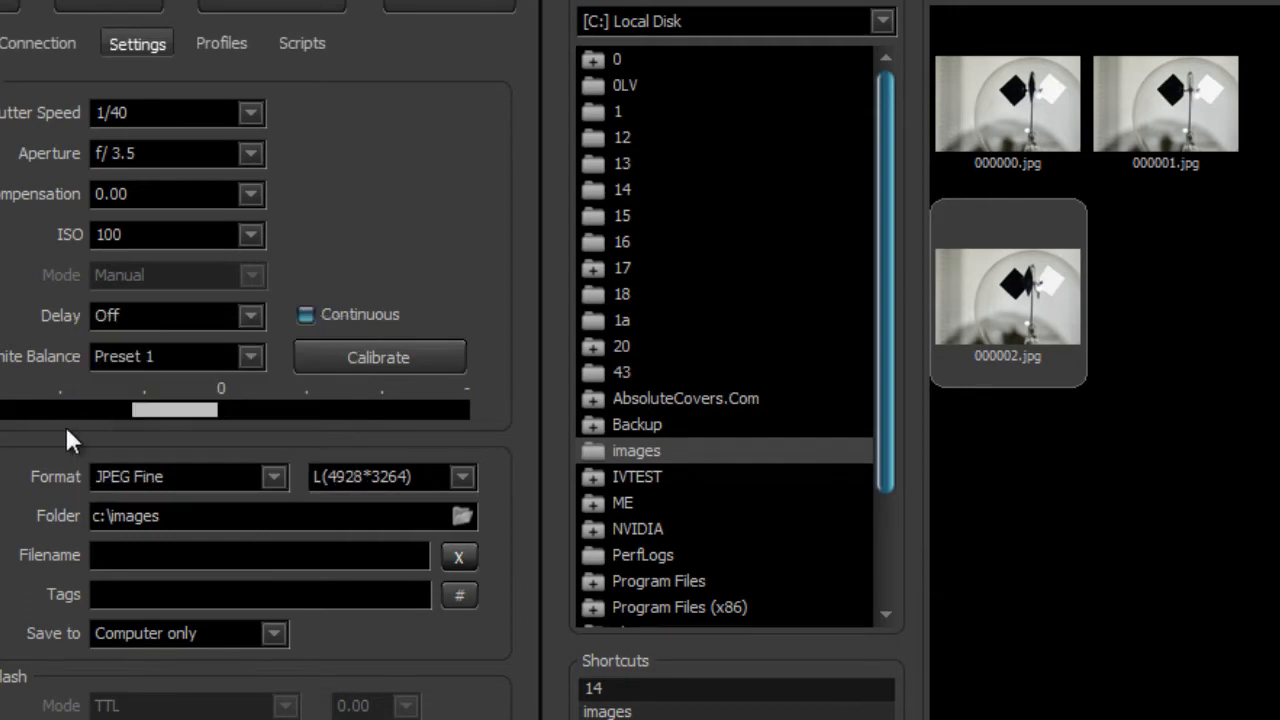
left_click(460, 557)
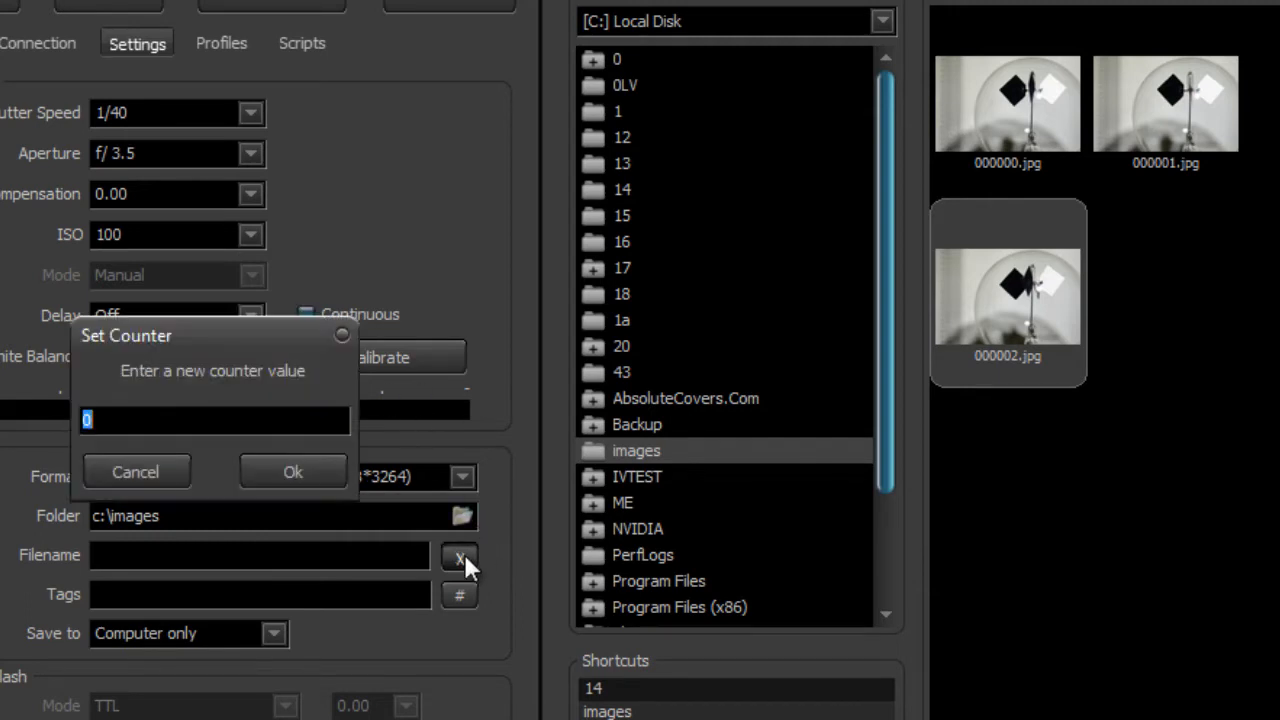
left_click(298, 480)
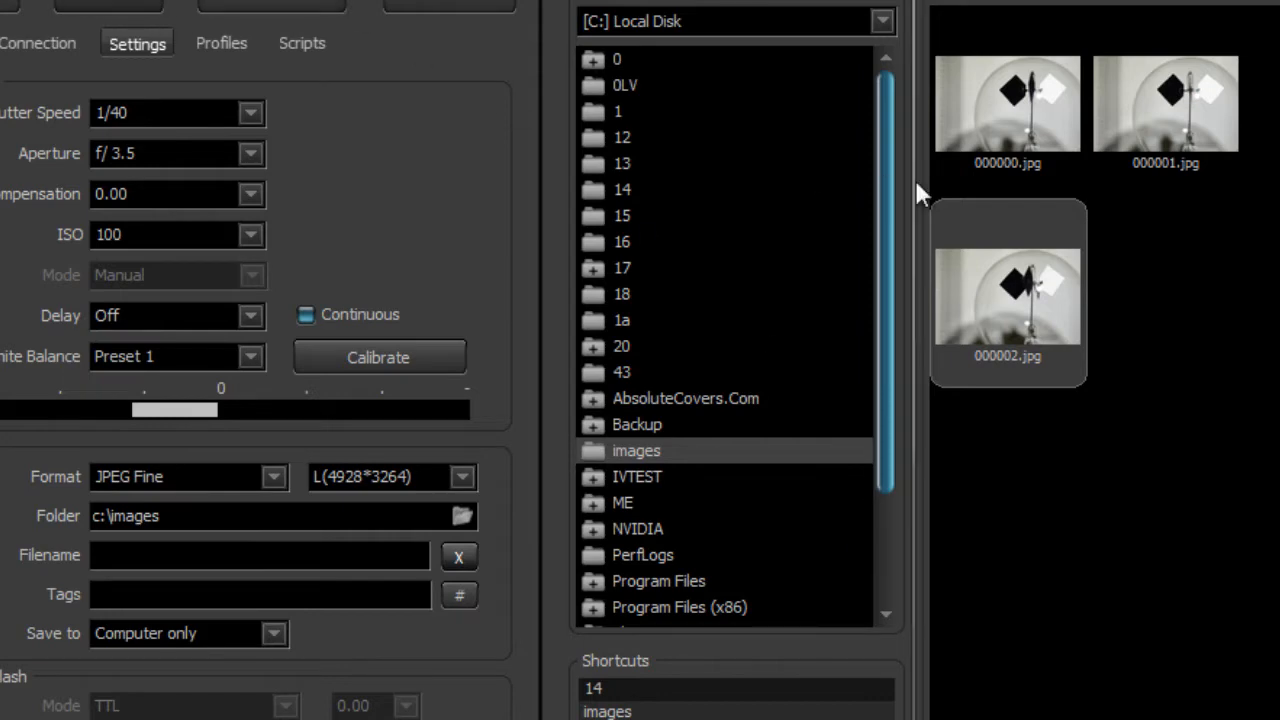
left_click(1012, 157)
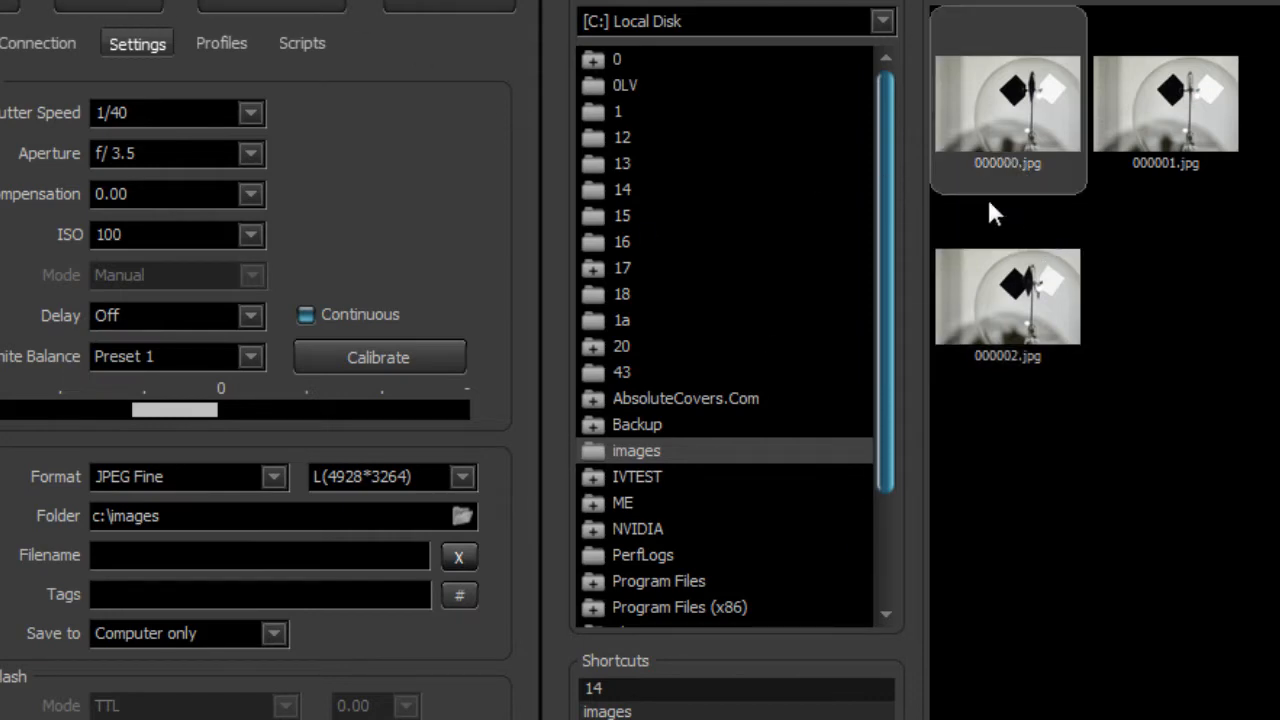
left_click(126, 5)
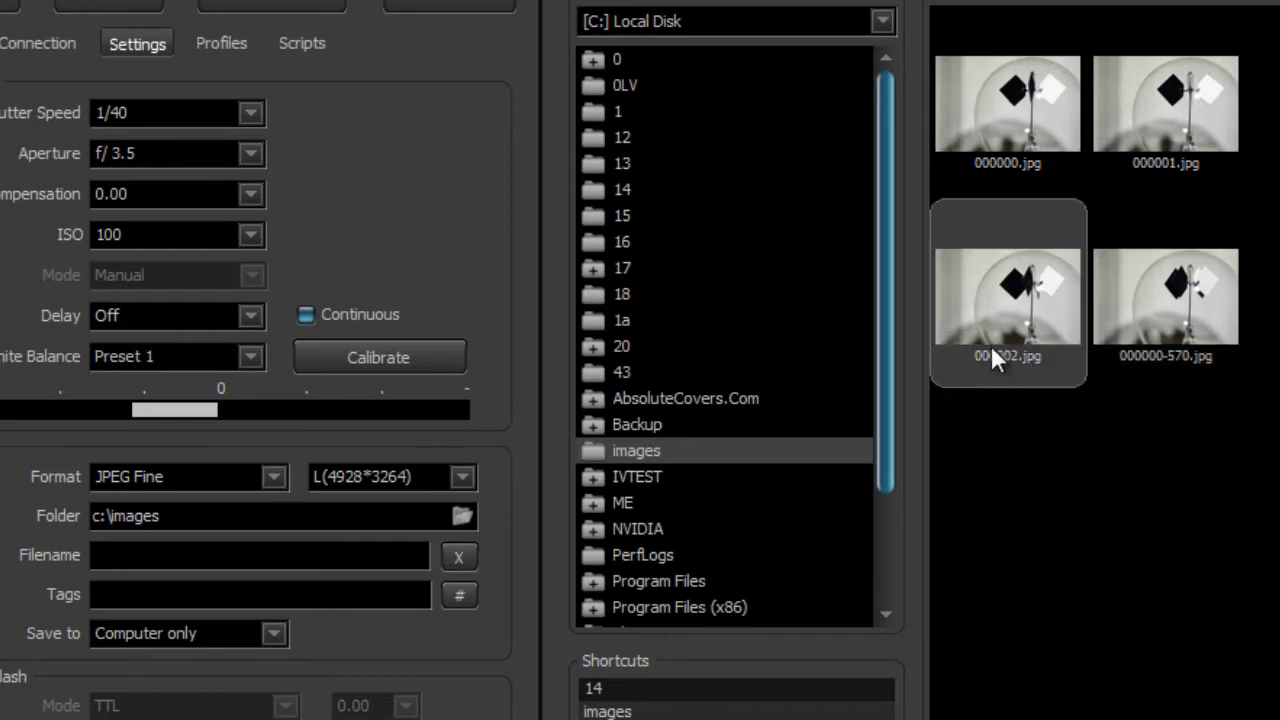
Delete all the numbered test photos from the images folder
key("ctrl+a")
key("Delete")
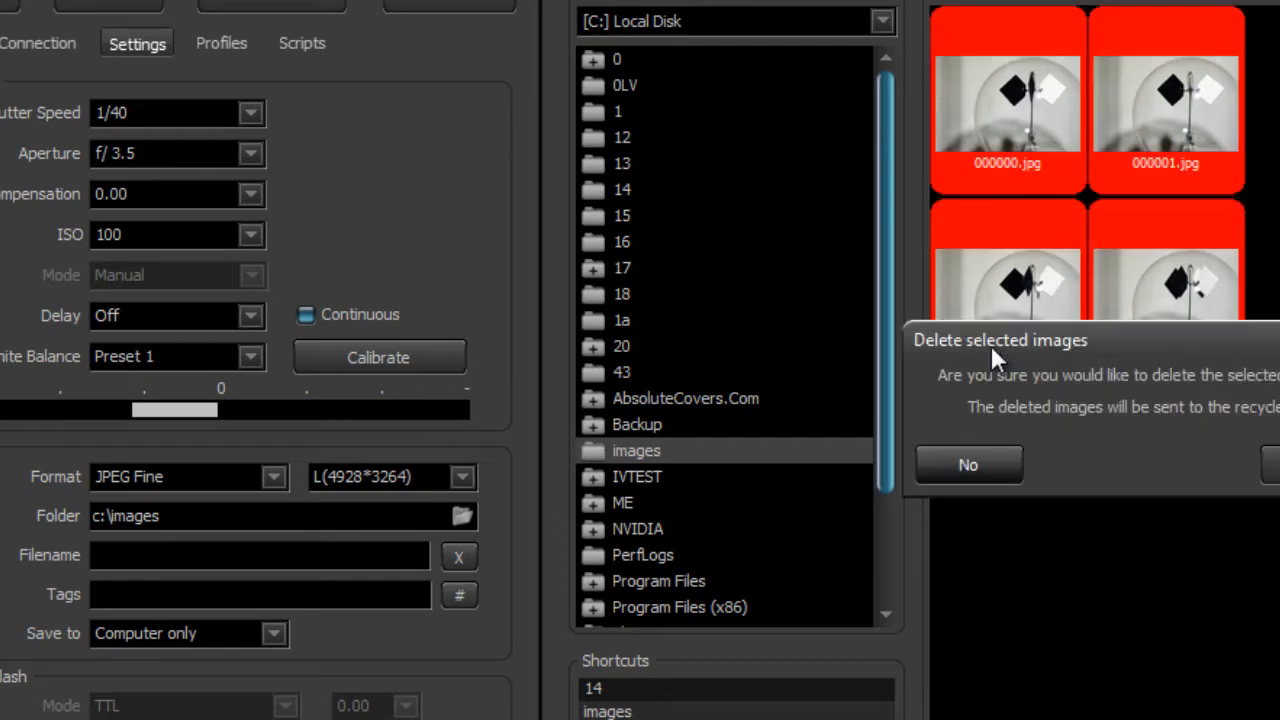
key("Return")
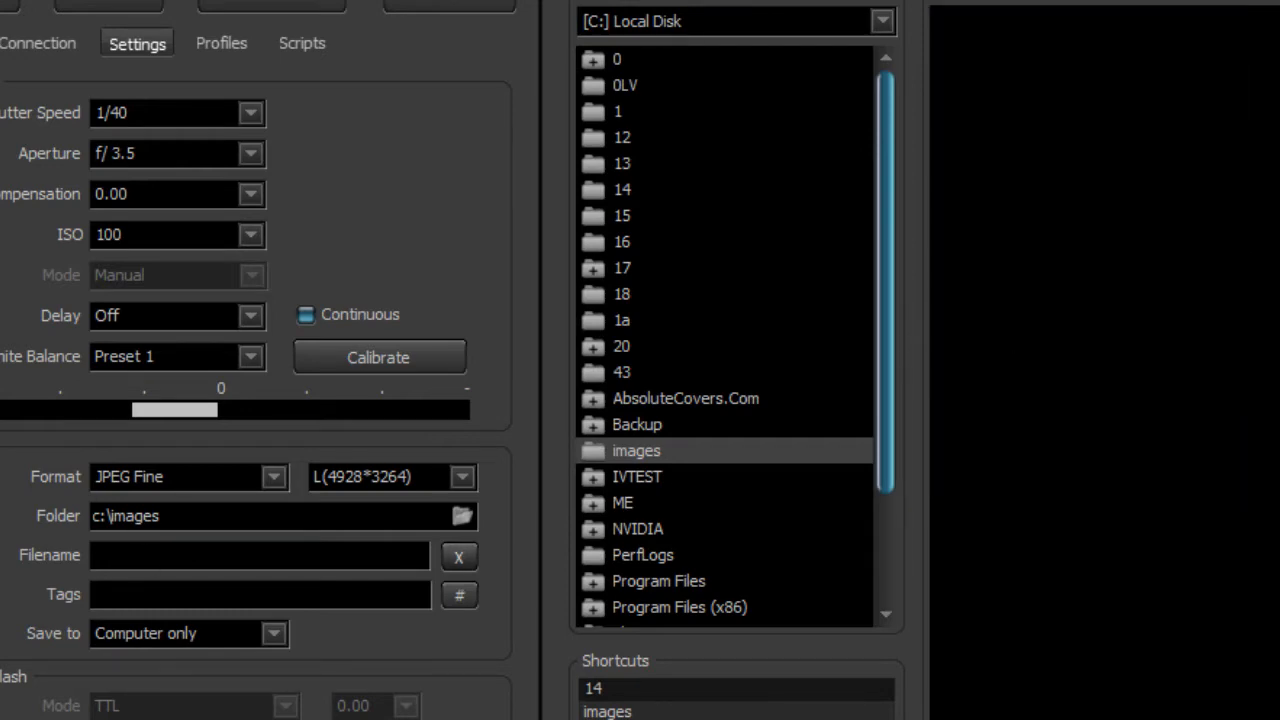
left_click(131, 557)
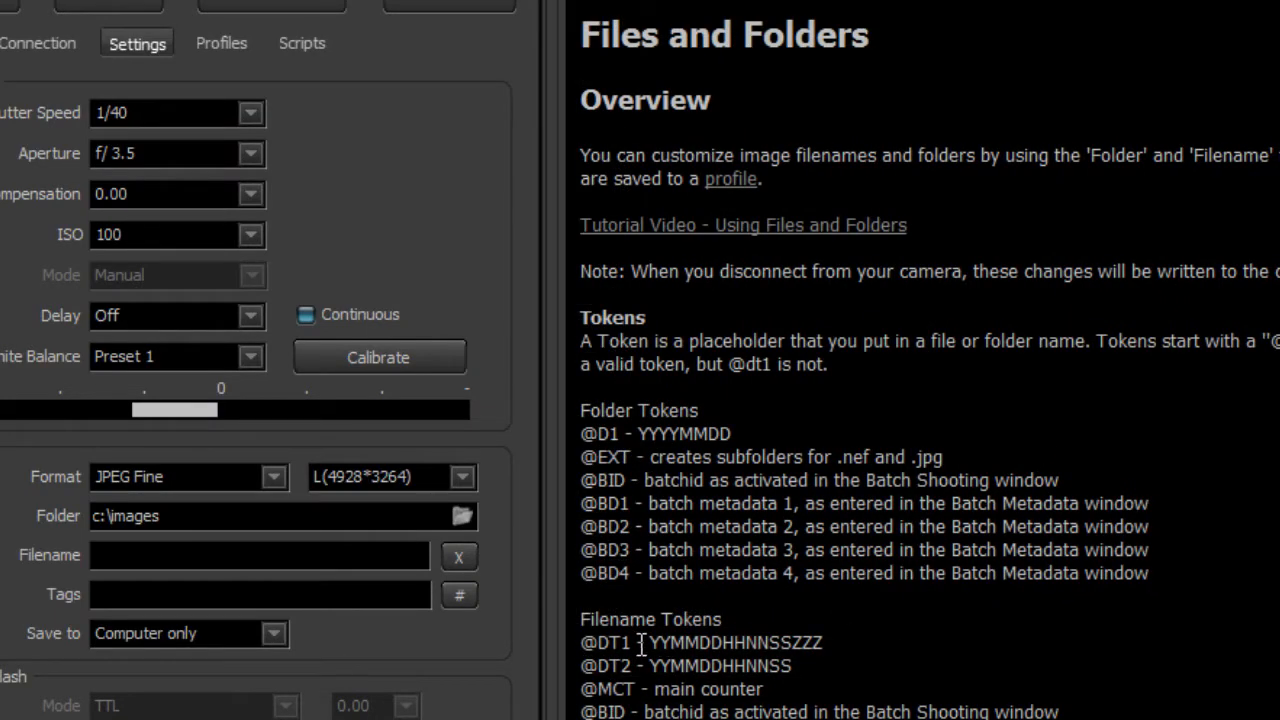
double_click(604, 690)
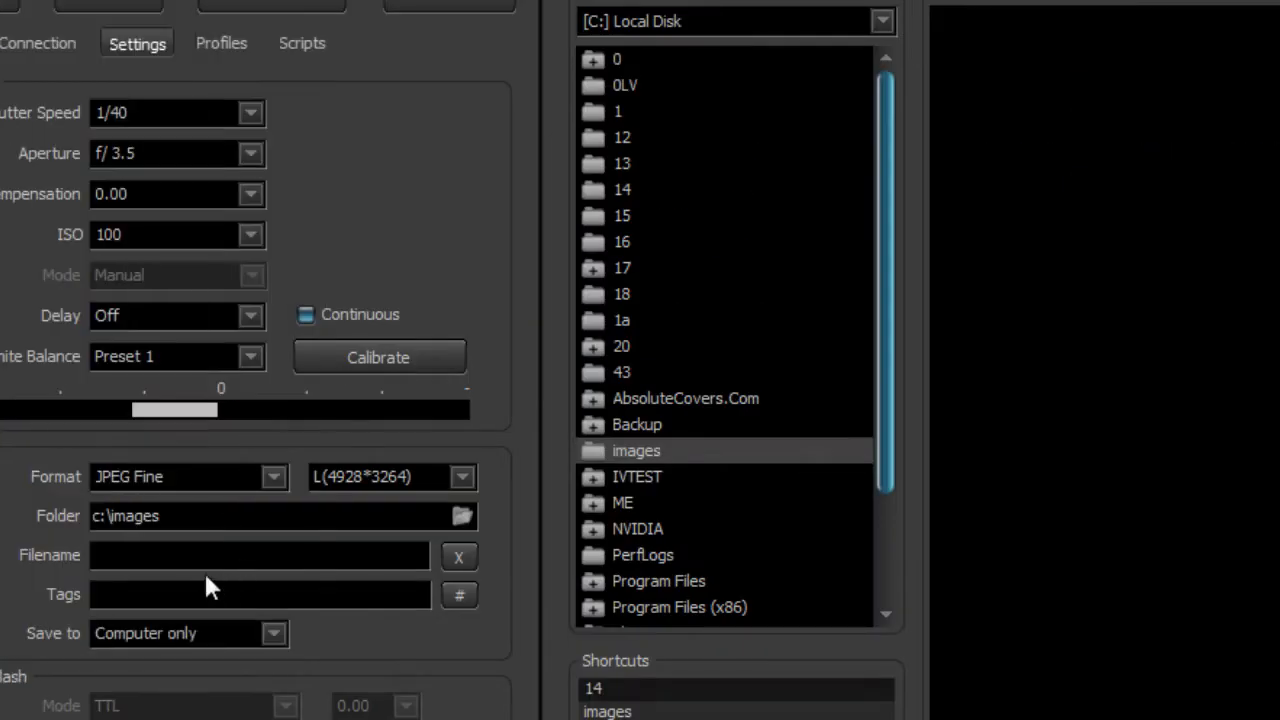
Set the image filename to test1 and shoot two test photos
left_click(167, 556)
type("test1")
left_click(117, 3)
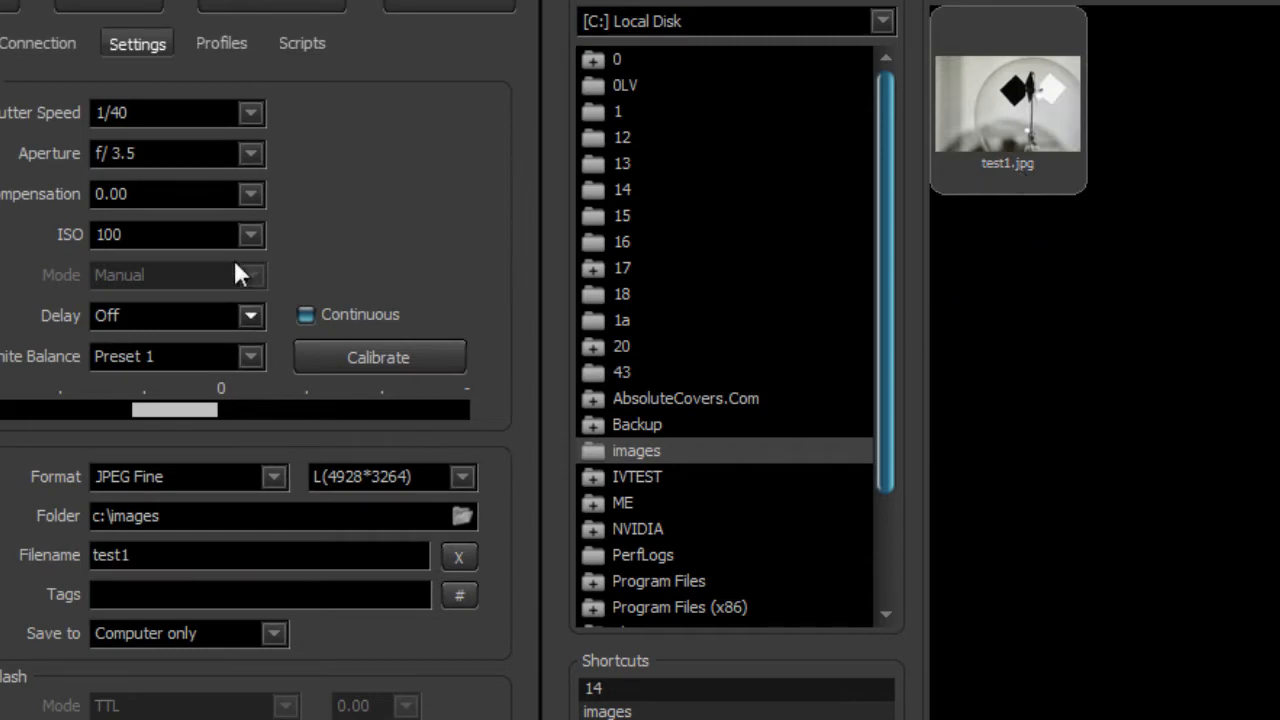
left_click(117, 5)
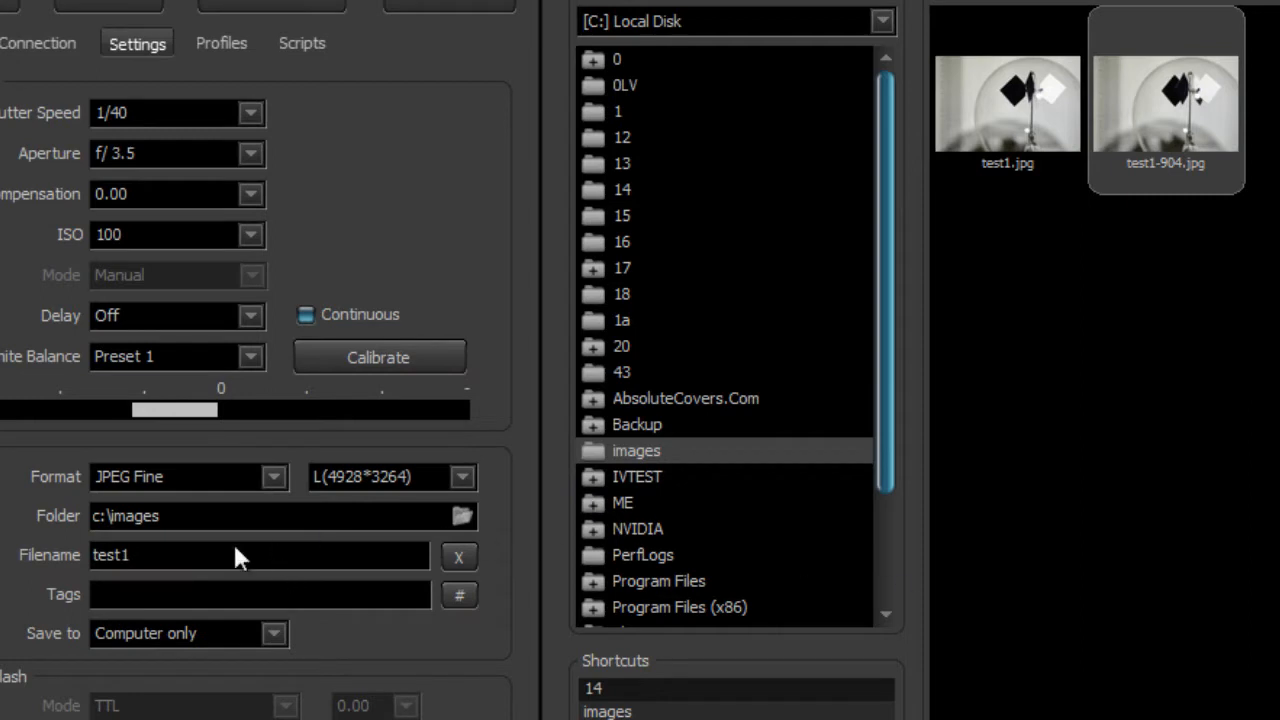
Delete both test1 photos from the images folder
left_click(975, 160)
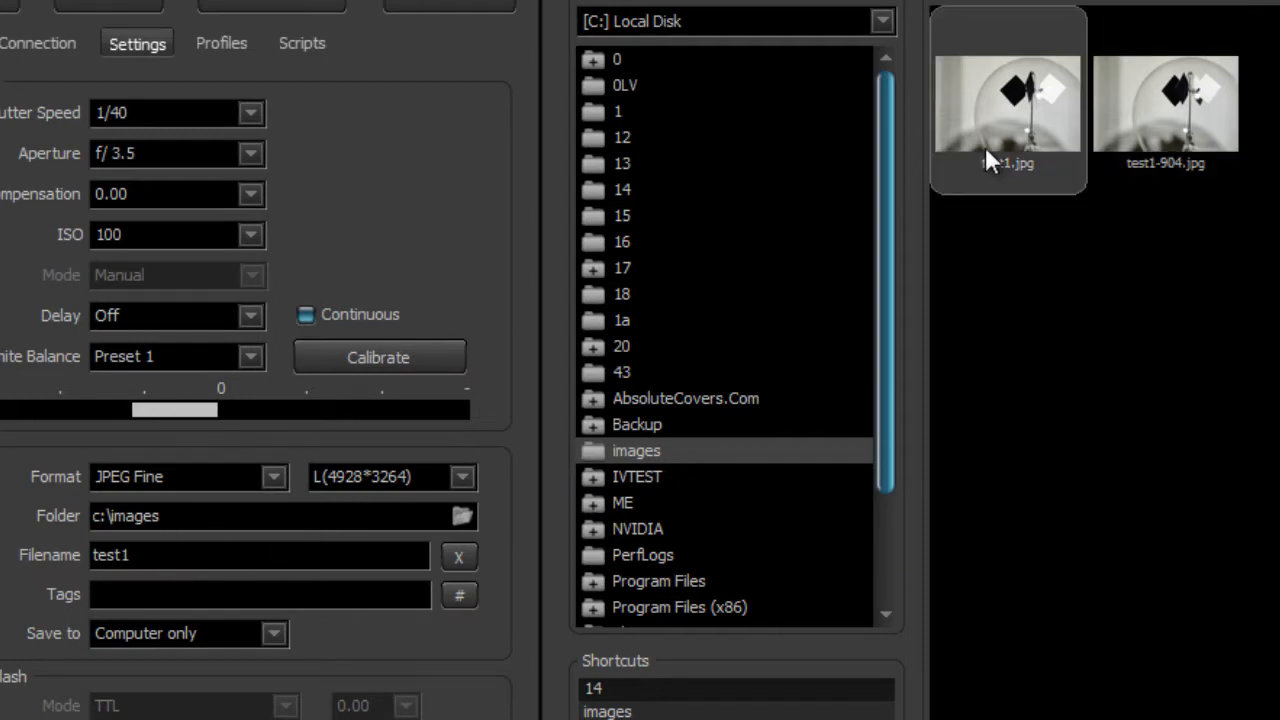
key("ctrl+a")
key("Delete")
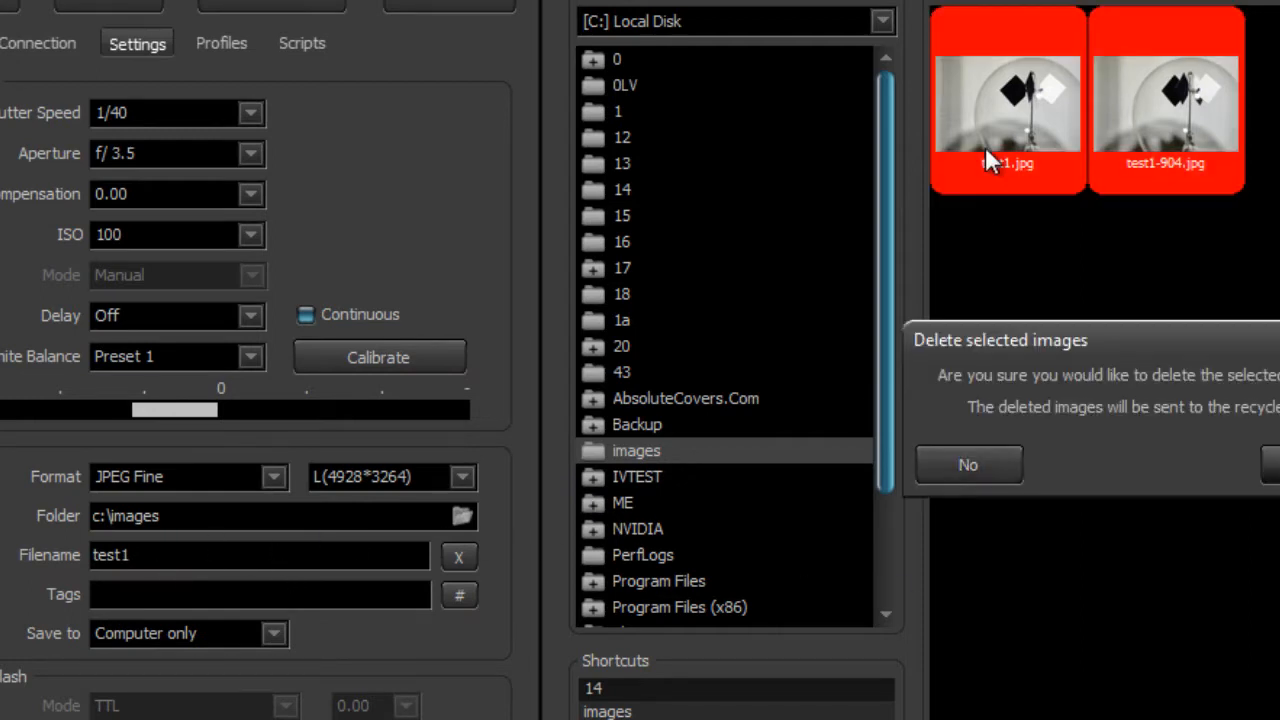
key("Return")
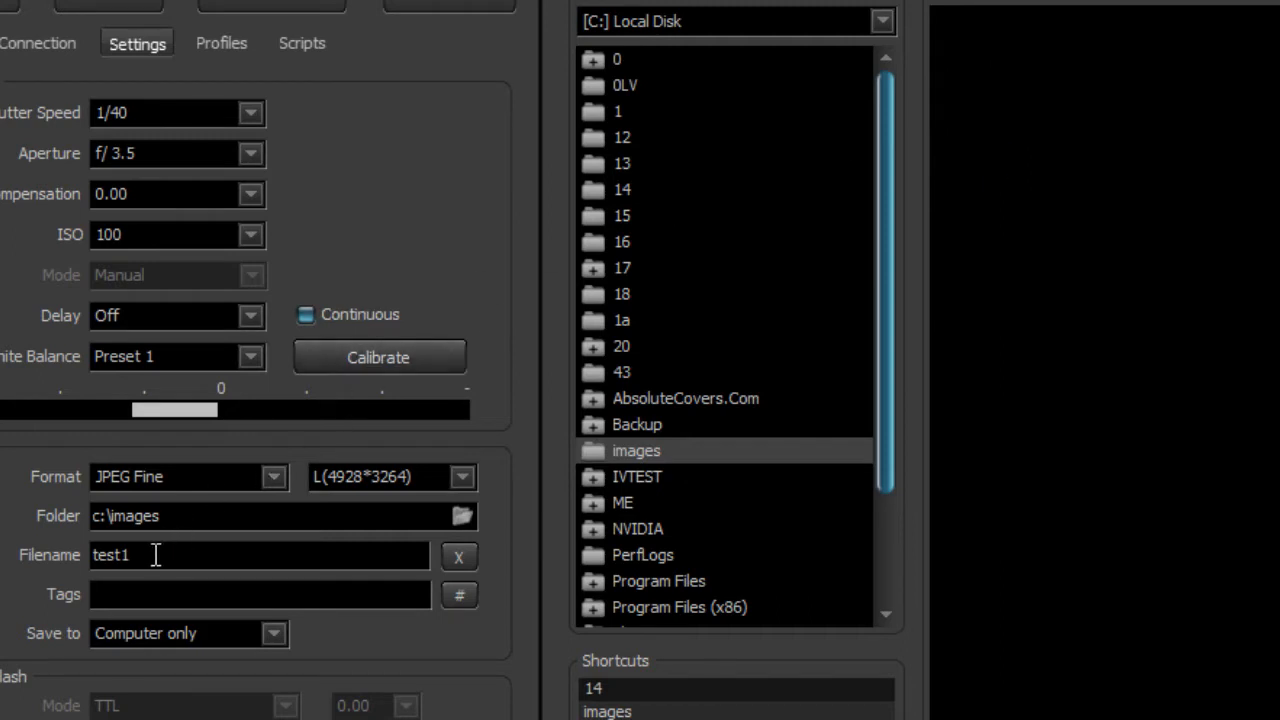
key("BackSpace")
type("-@MCT")
left_click(108, 3)
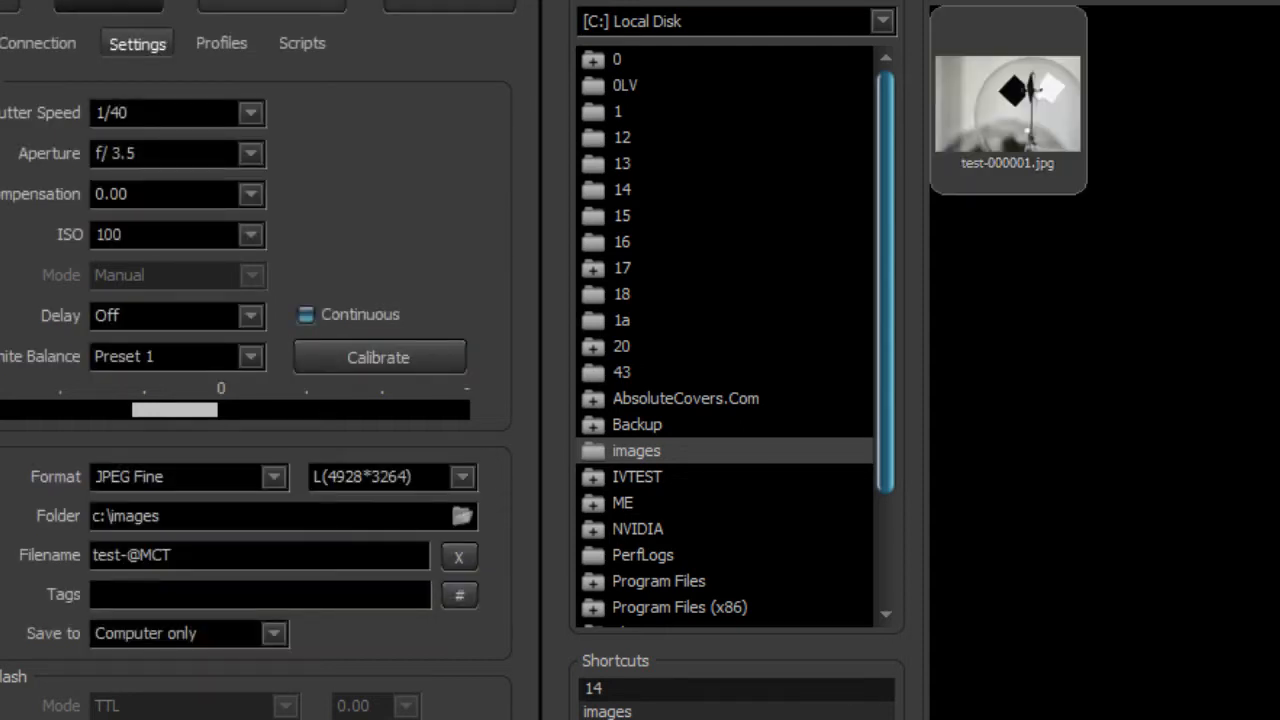
left_click(108, 3)
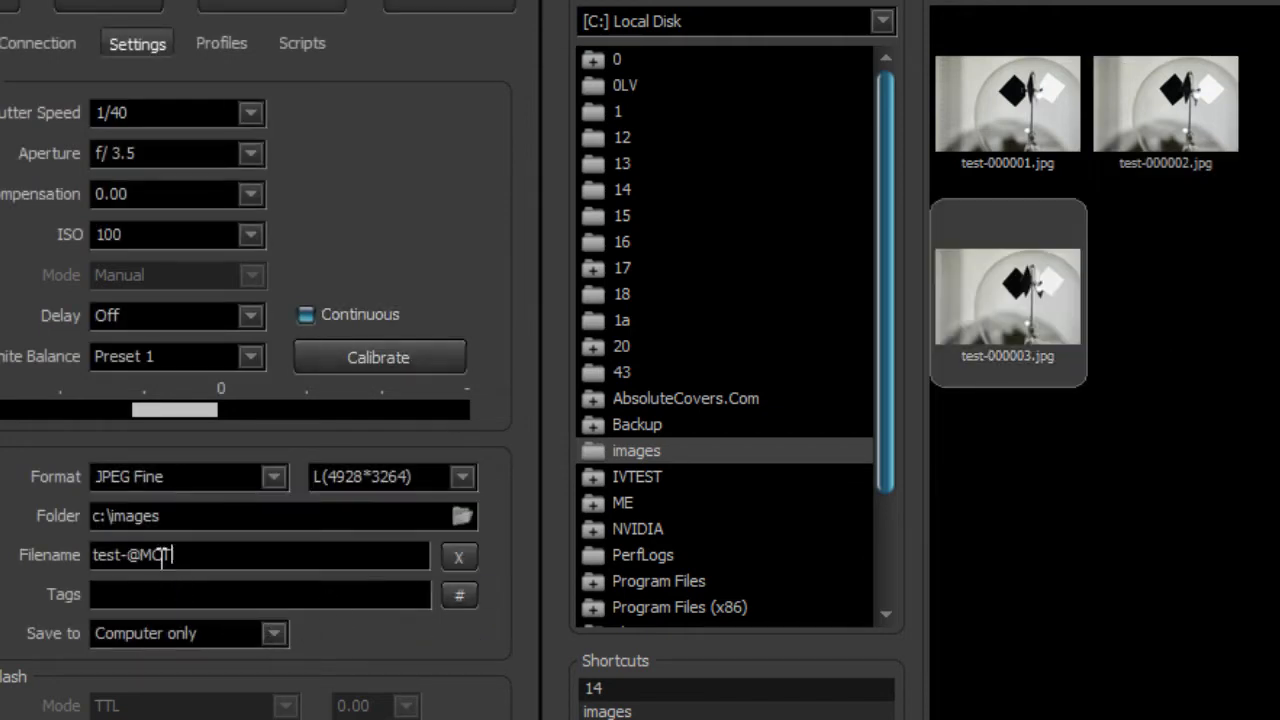
left_click_drag(127, 554, 196, 554)
key("ctrl+c")
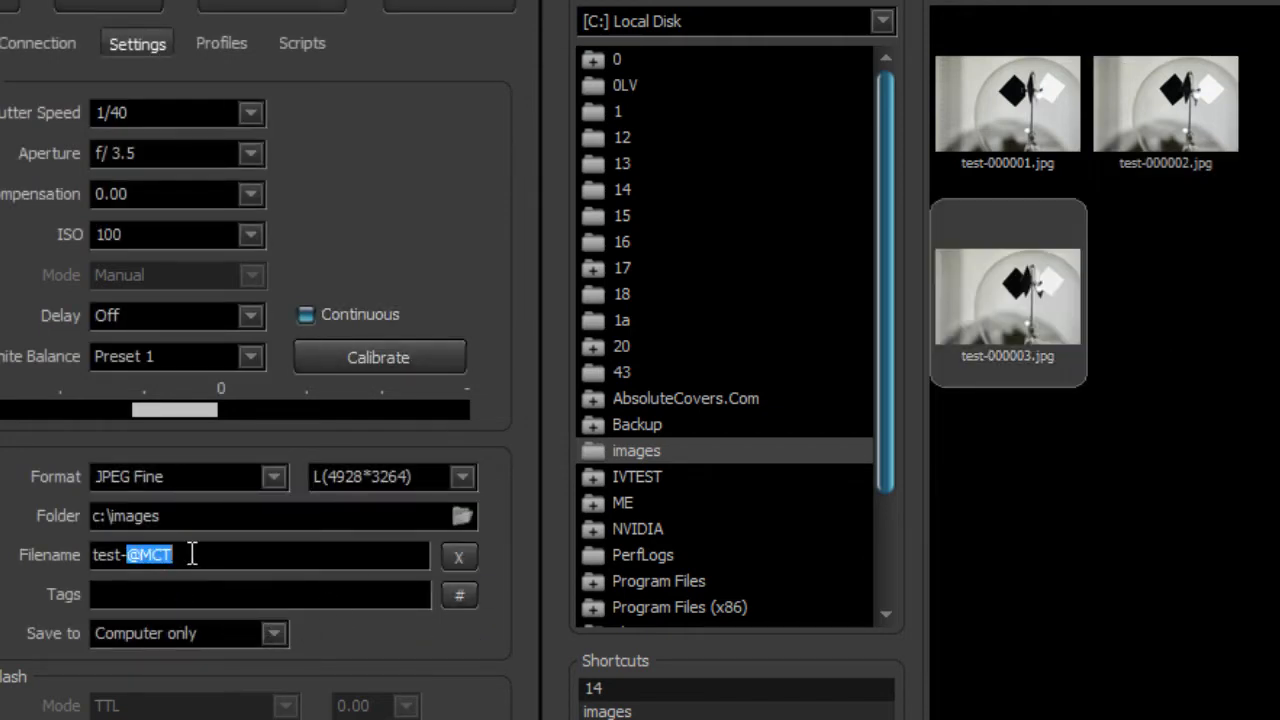
key("BackSpace")
key("BackSpace")
key("Left")
key("Left")
key("Left")
key("Left")
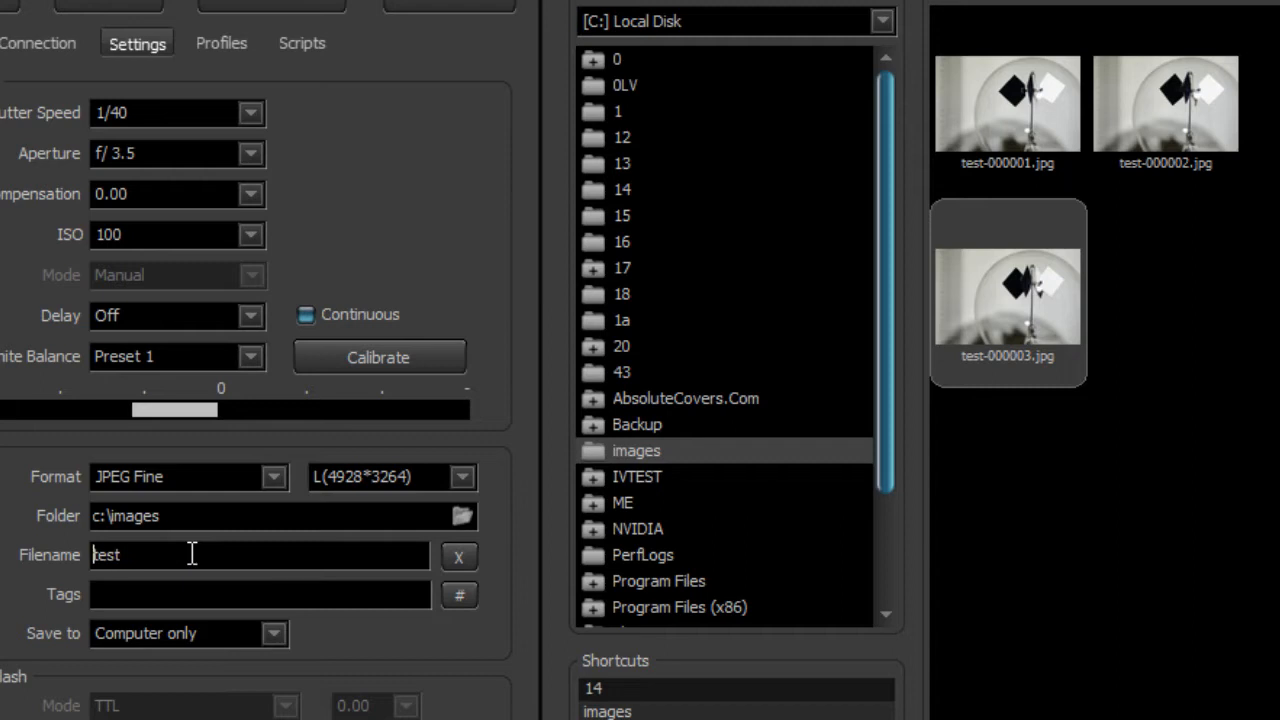
key("ctrl+v")
type("-")
left_click(150, 4)
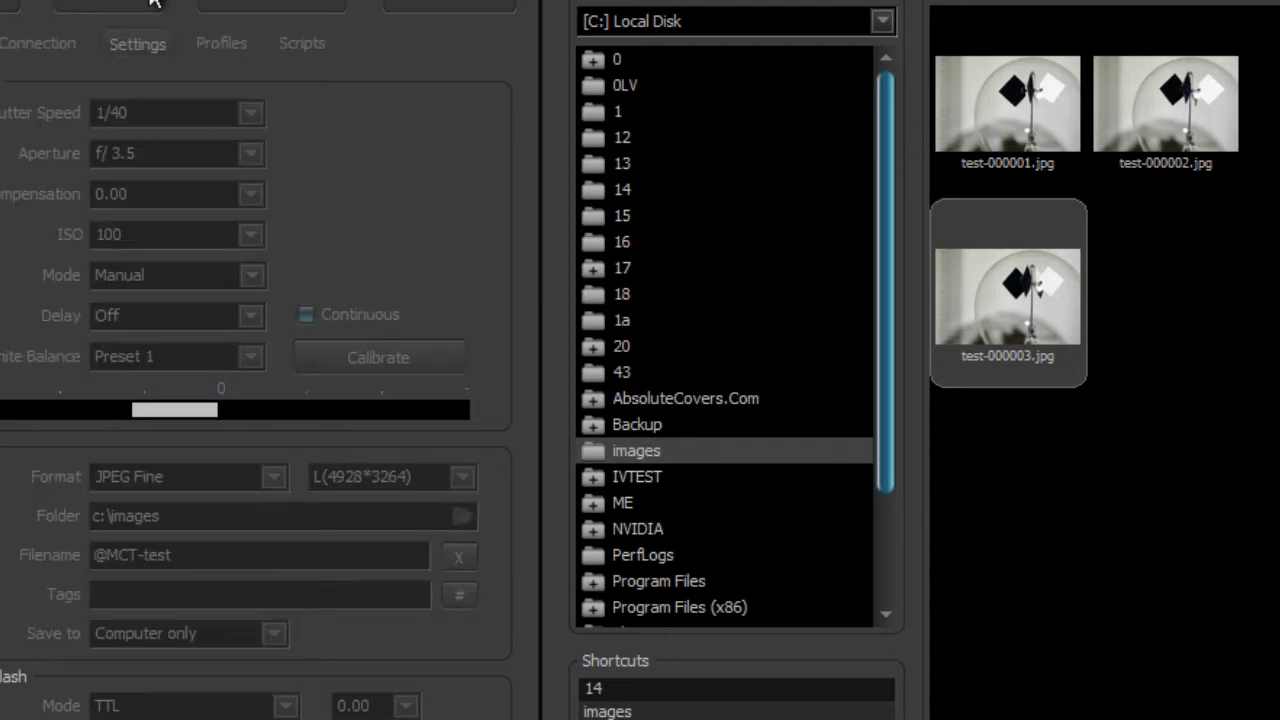
left_click(150, 4)
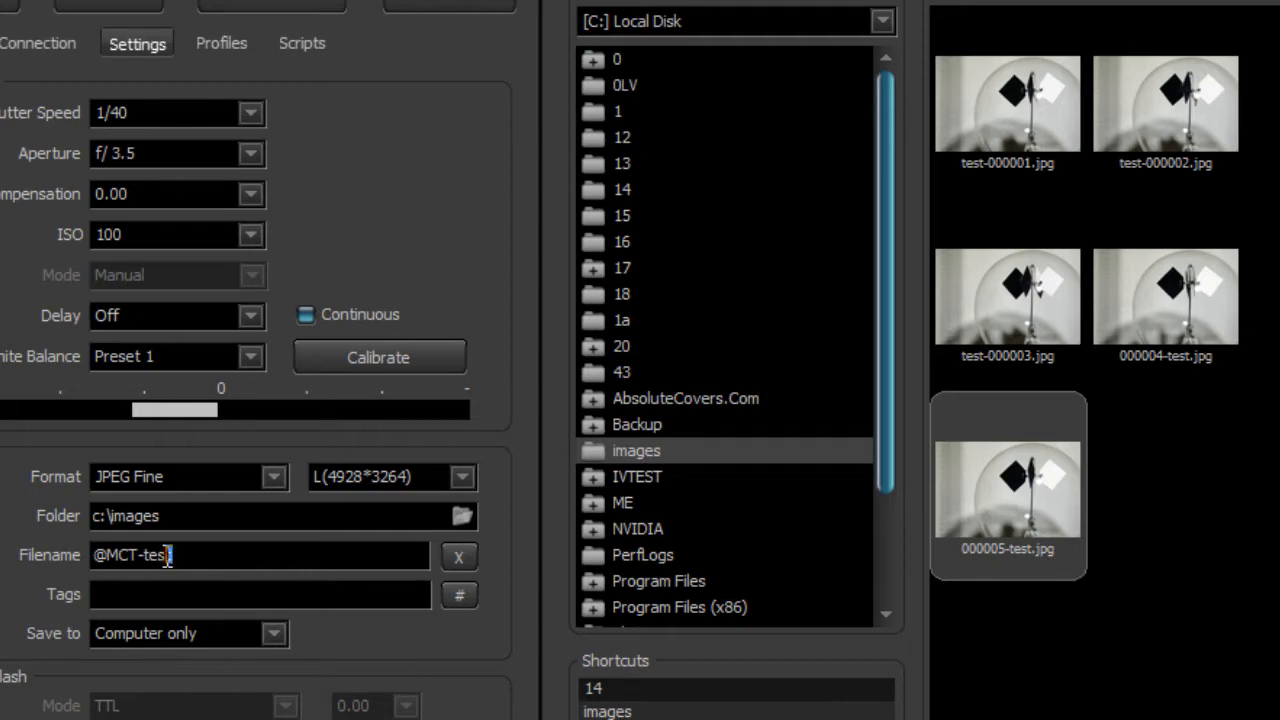
Clear the image filename and delete all five test photos from the images folder
left_click_drag(174, 557, 88, 560)
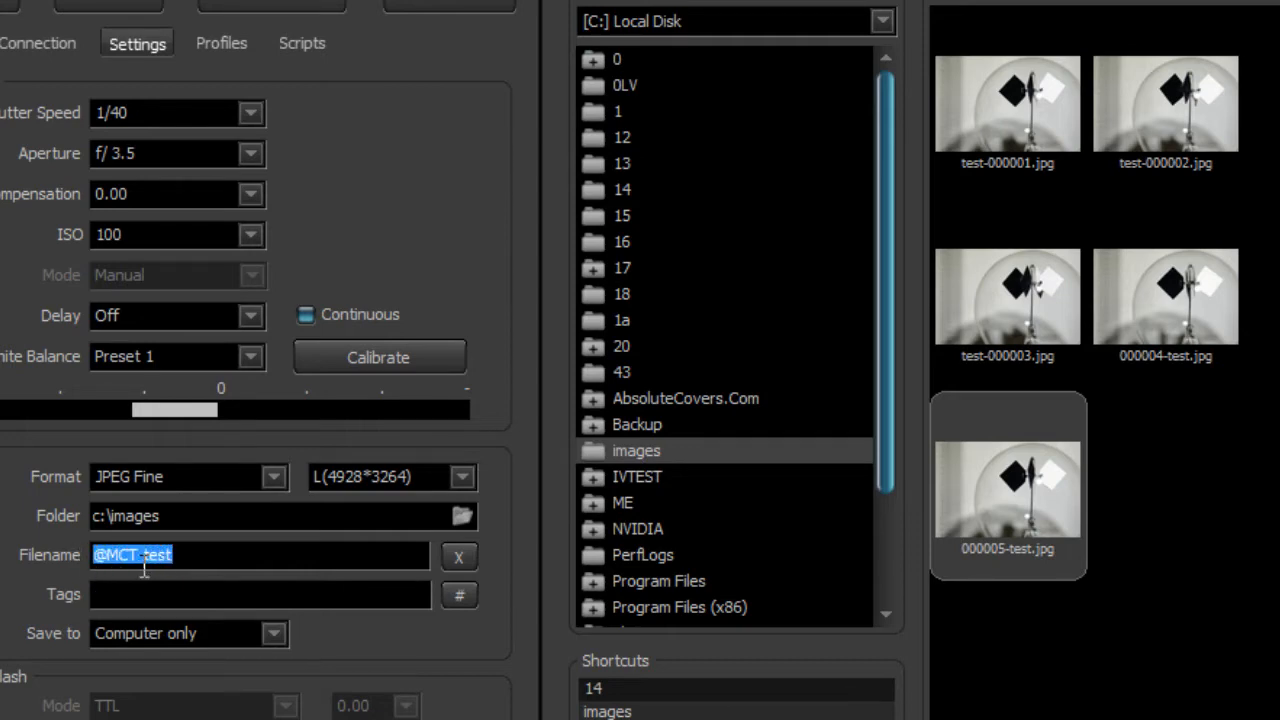
key("BackSpace")
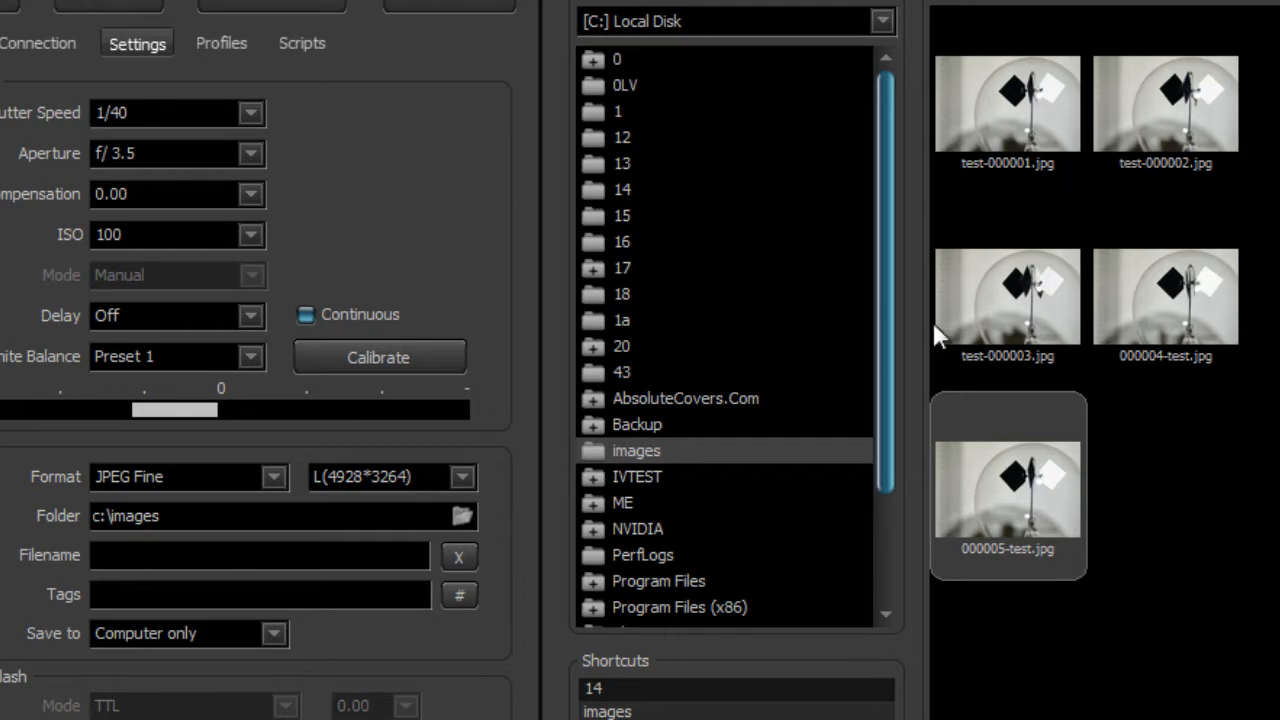
left_click(982, 306)
key("ctrl+a")
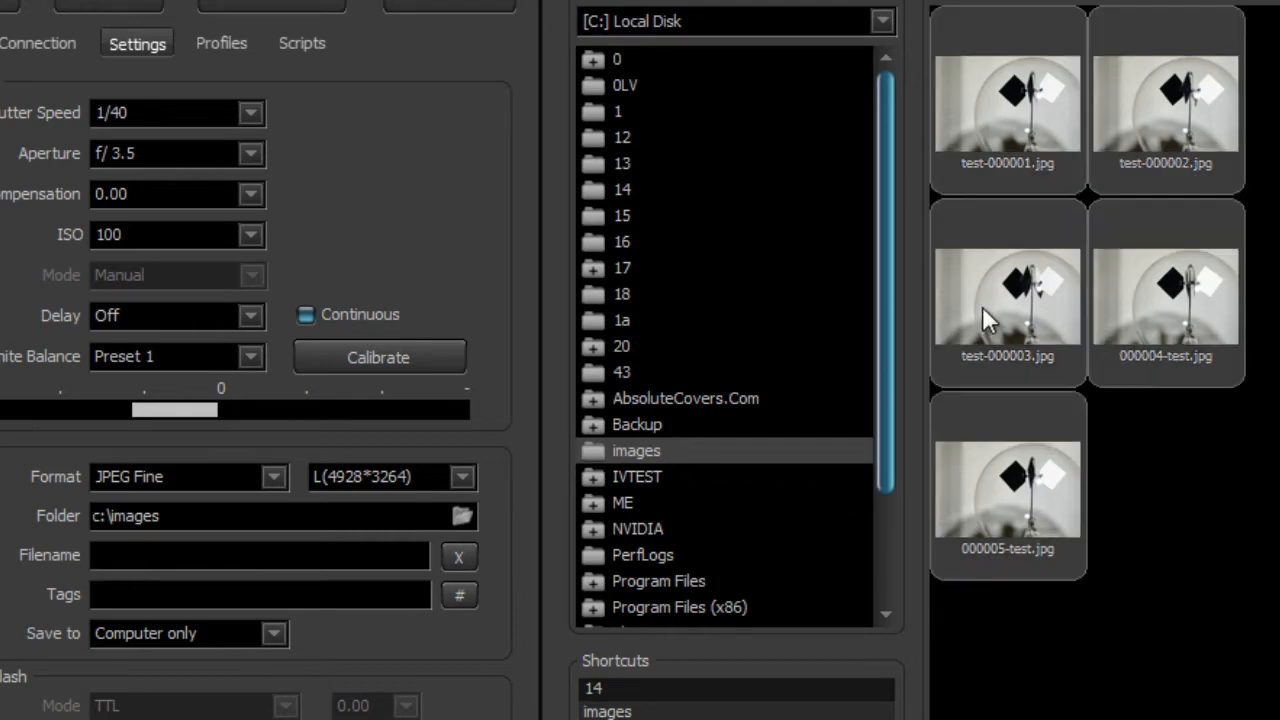
key("Delete")
key("Return")
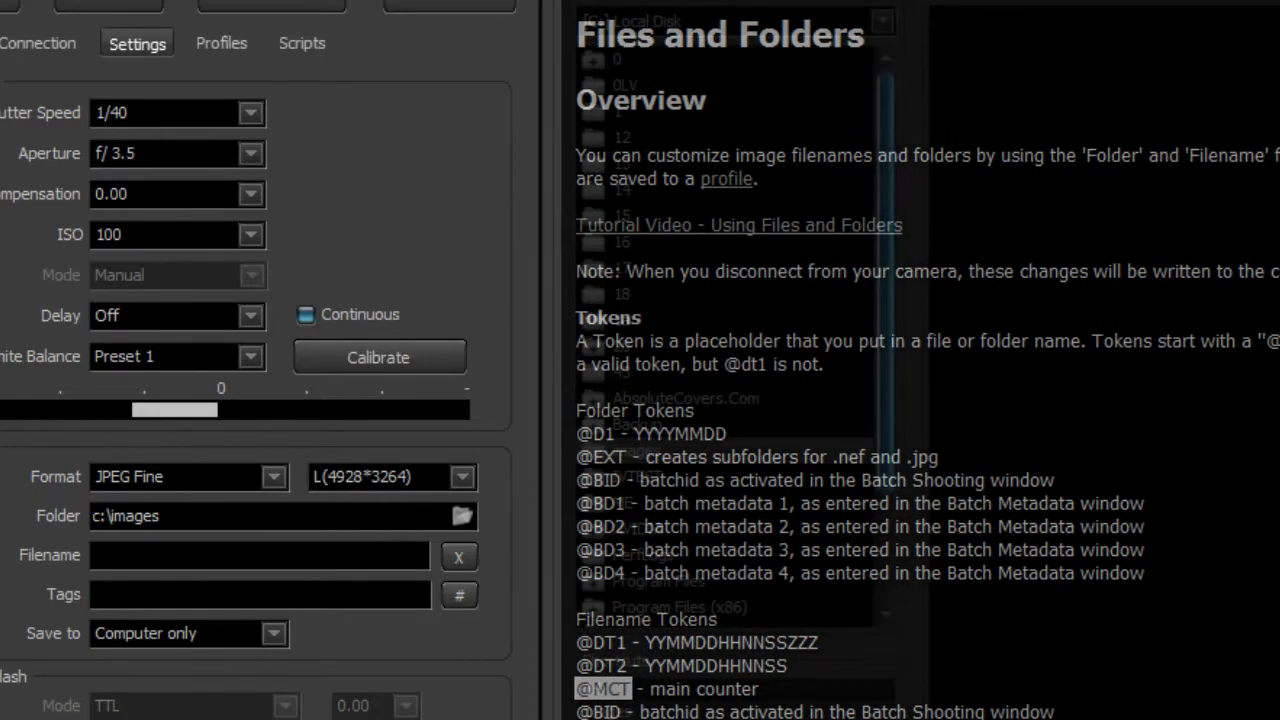
left_click_drag(718, 656, 574, 666)
left_click(628, 643)
left_click(768, 666)
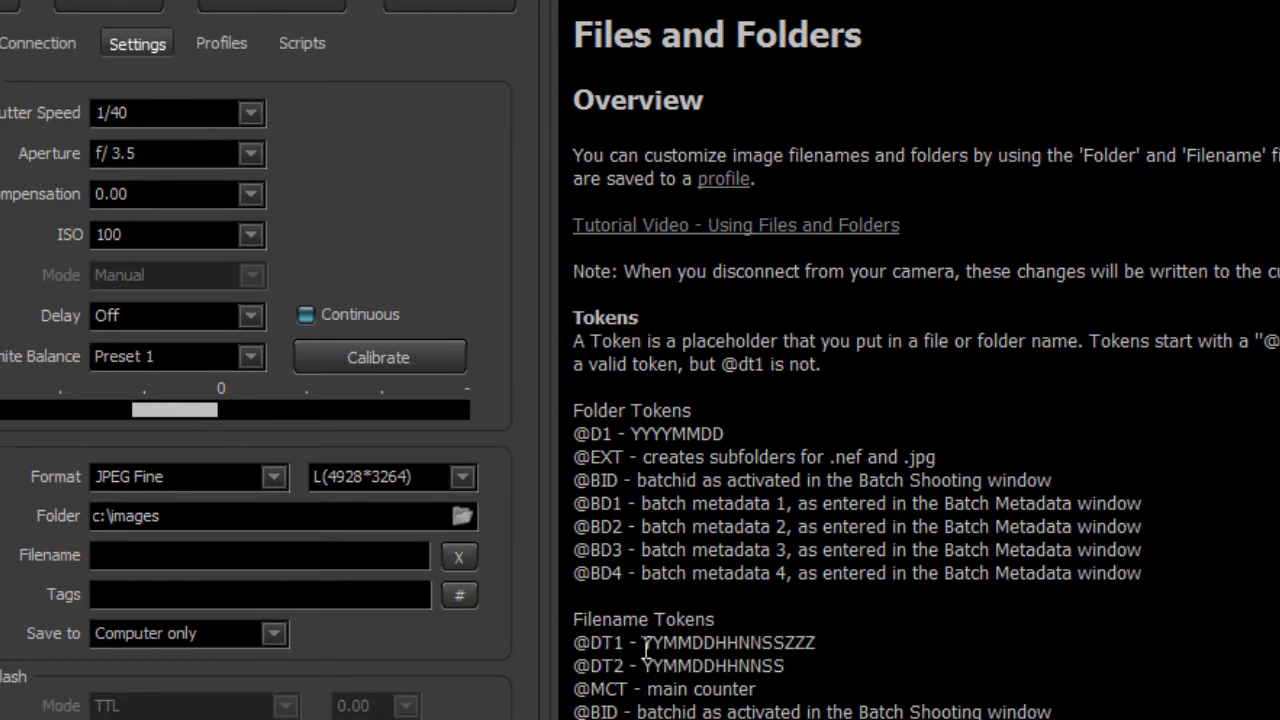
left_click_drag(785, 644, 817, 644)
left_click_drag(818, 643, 684, 645)
left_click(764, 660)
left_click_drag(788, 665, 563, 667)
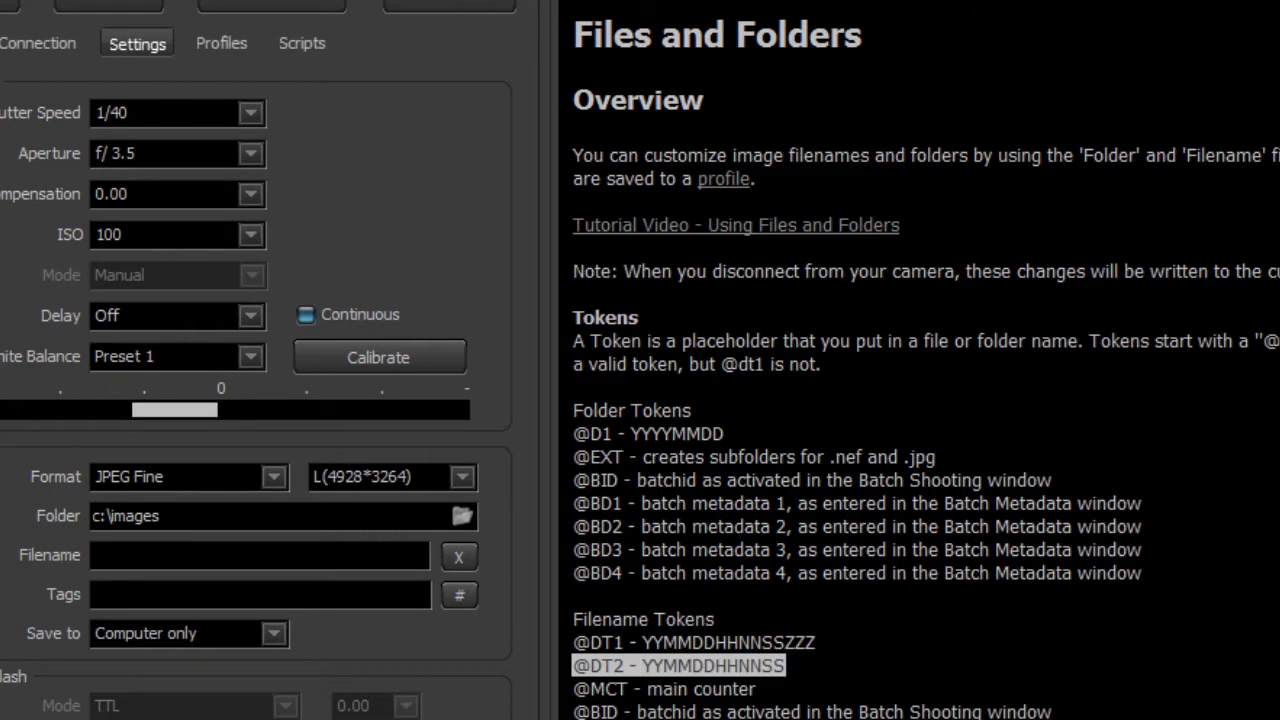
left_click_drag(624, 643, 579, 630)
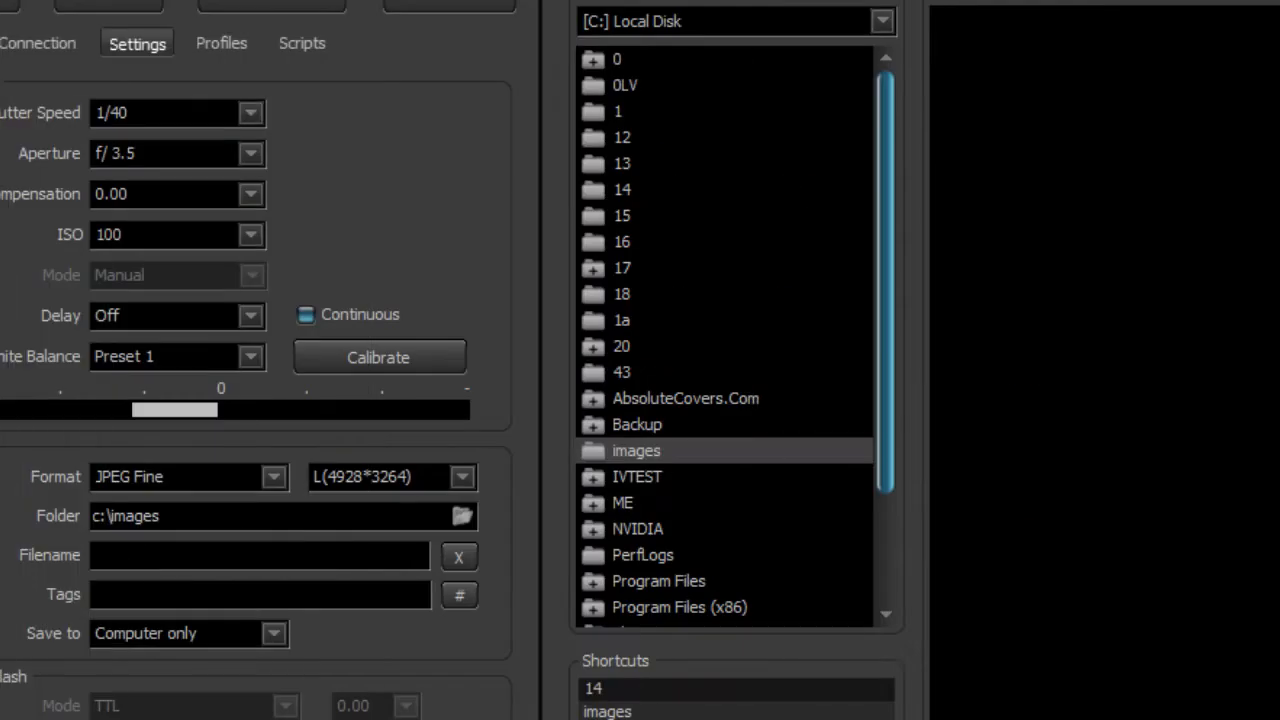
left_click(153, 556)
type("@DT1")
left_click(120, 8)
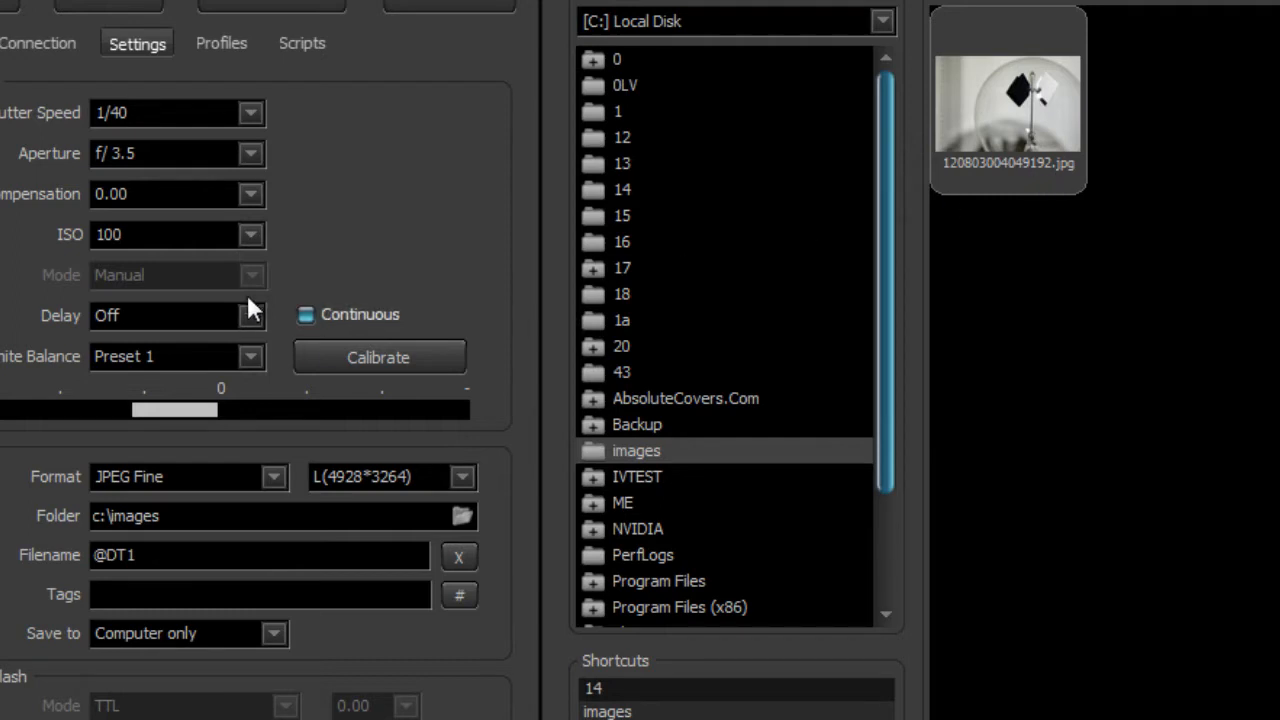
left_click(108, 2)
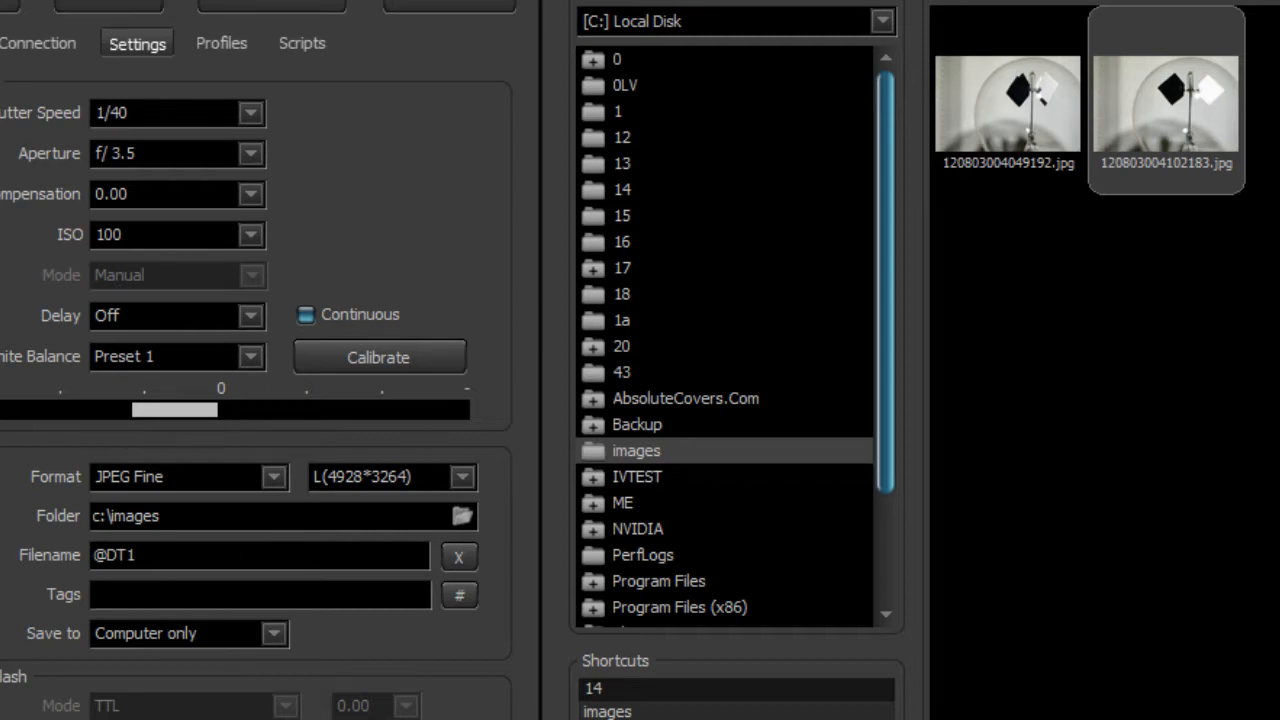
left_click(150, 556)
key("BackSpace")
type("2")
left_click(130, 6)
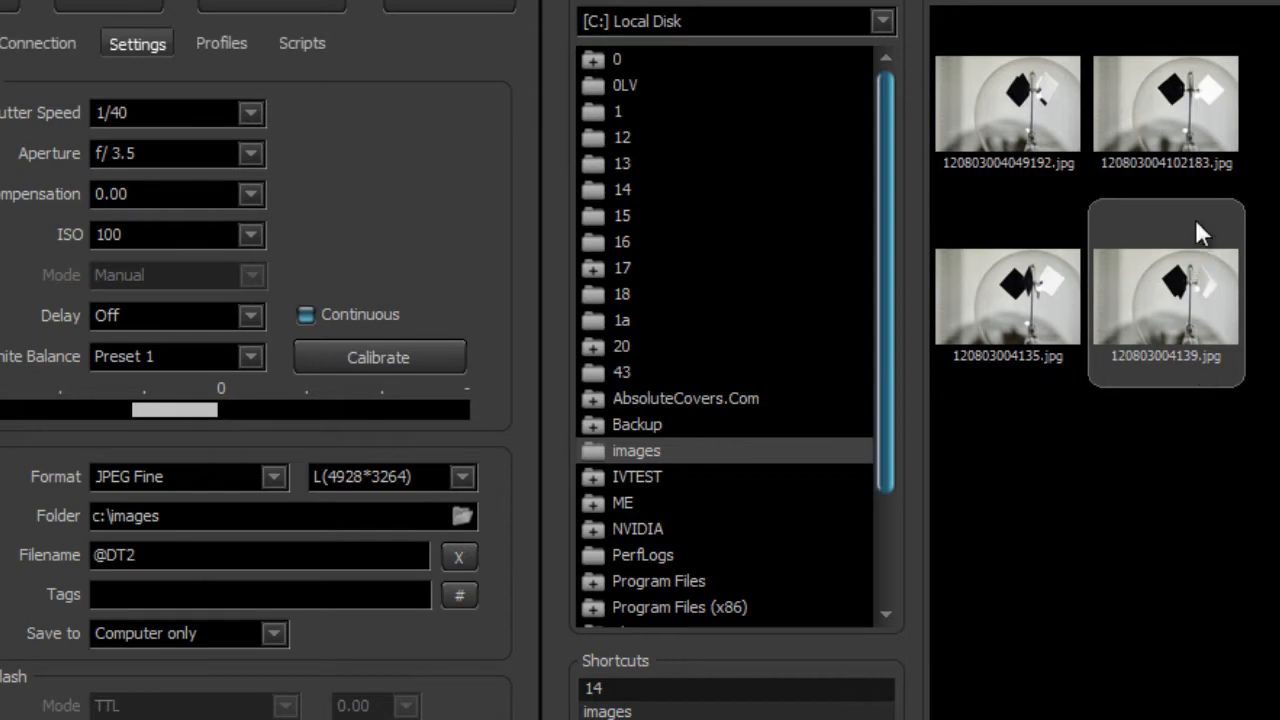
left_click(1196, 150)
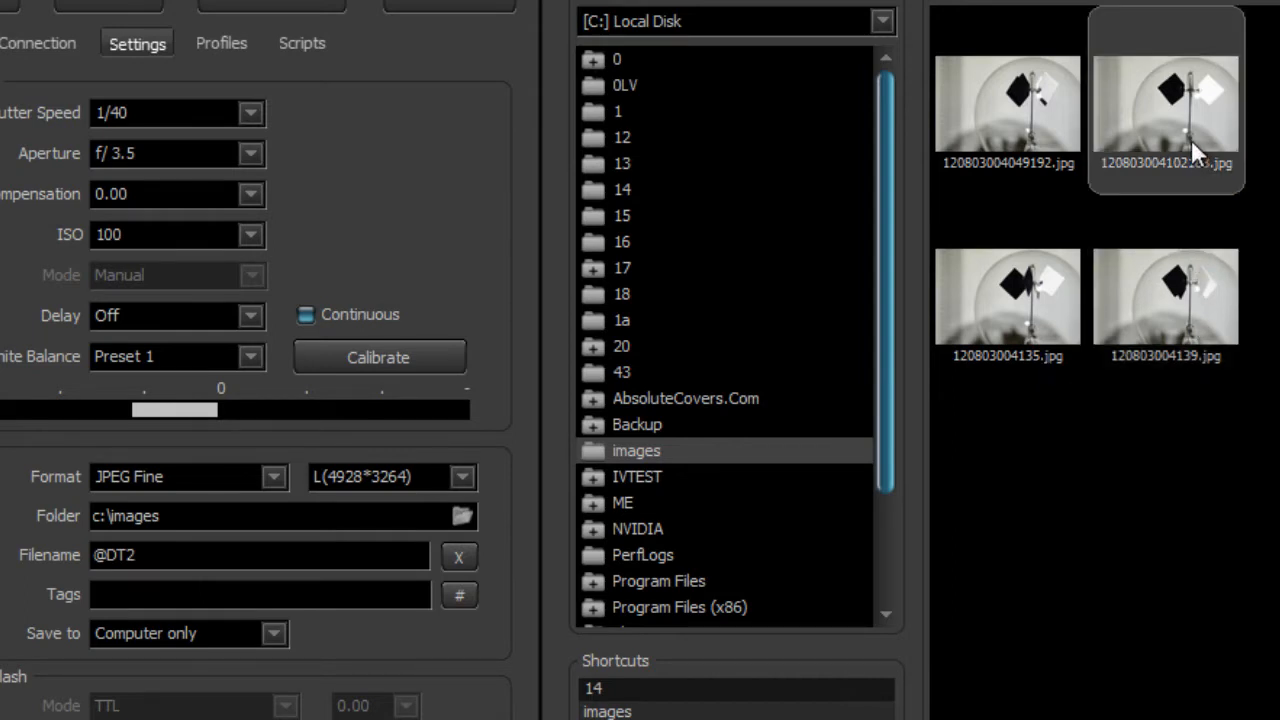
left_click(1181, 332)
left_click(1025, 326)
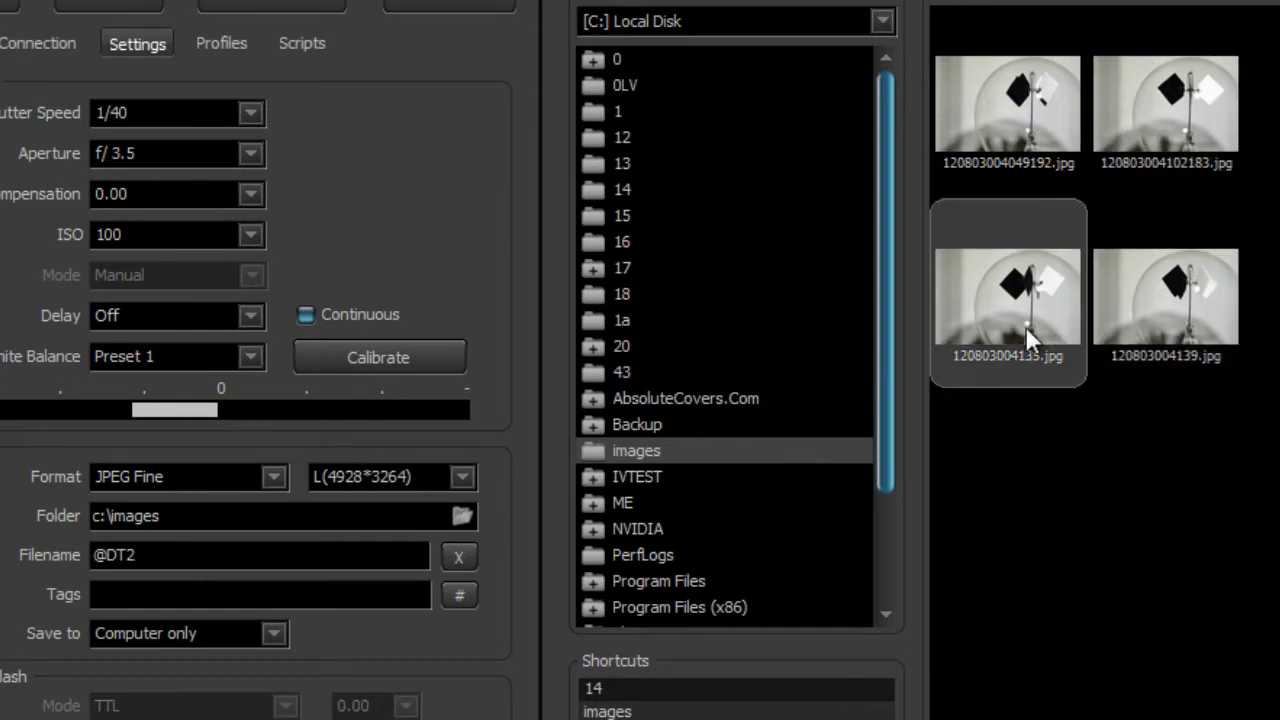
left_click(1183, 322)
left_click(1052, 317)
key("Home")
type("flowers-")
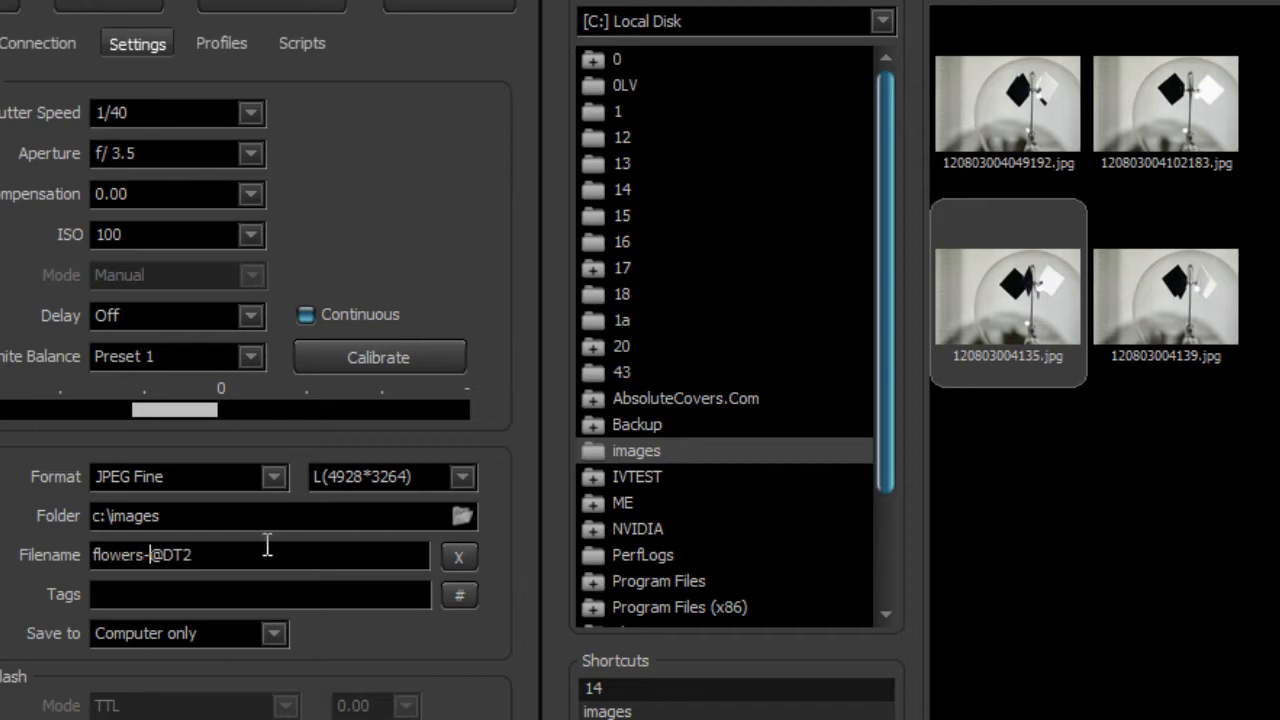
left_click(113, 8)
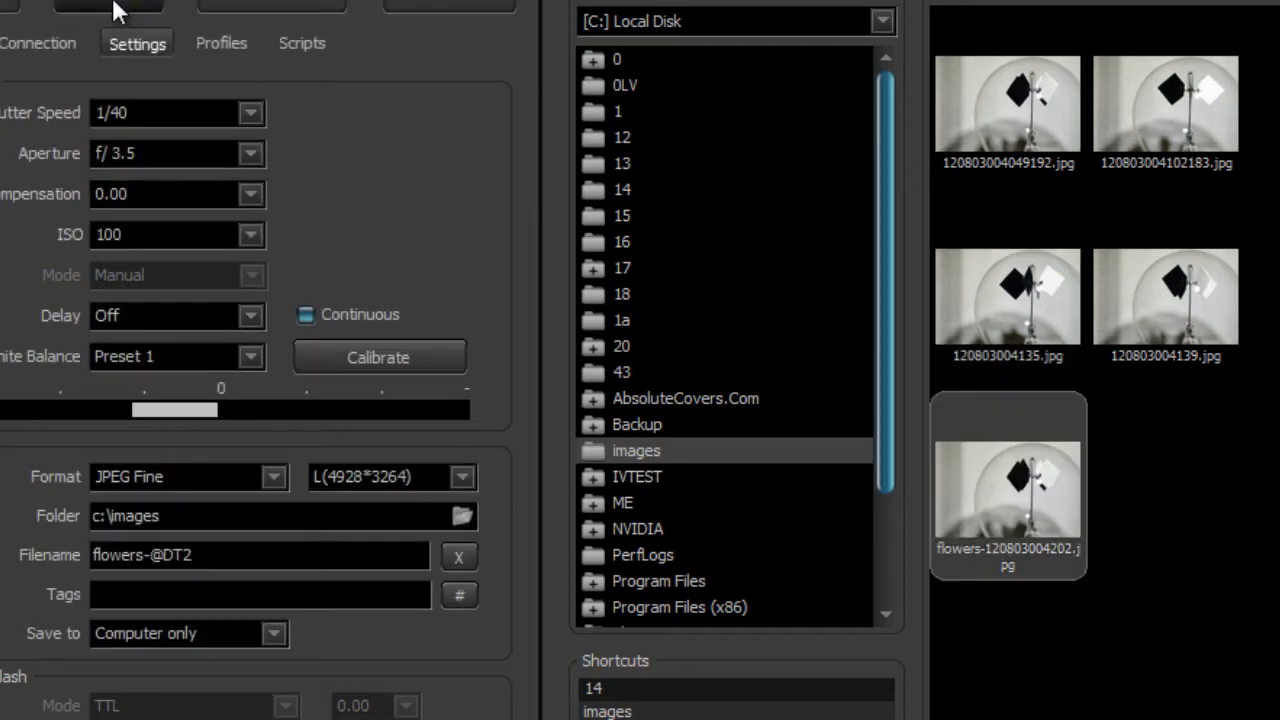
left_click(113, 8)
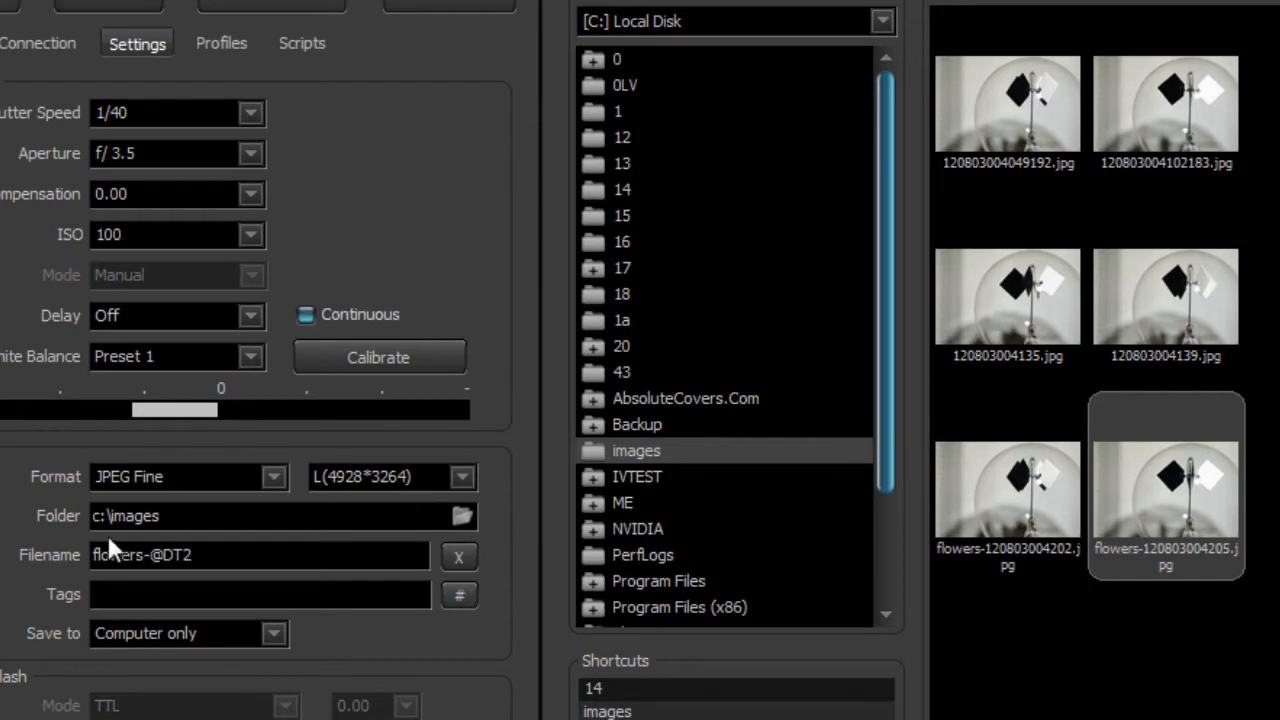
Delete all the test photos from the images folder and clear the image filename
left_click(987, 466)
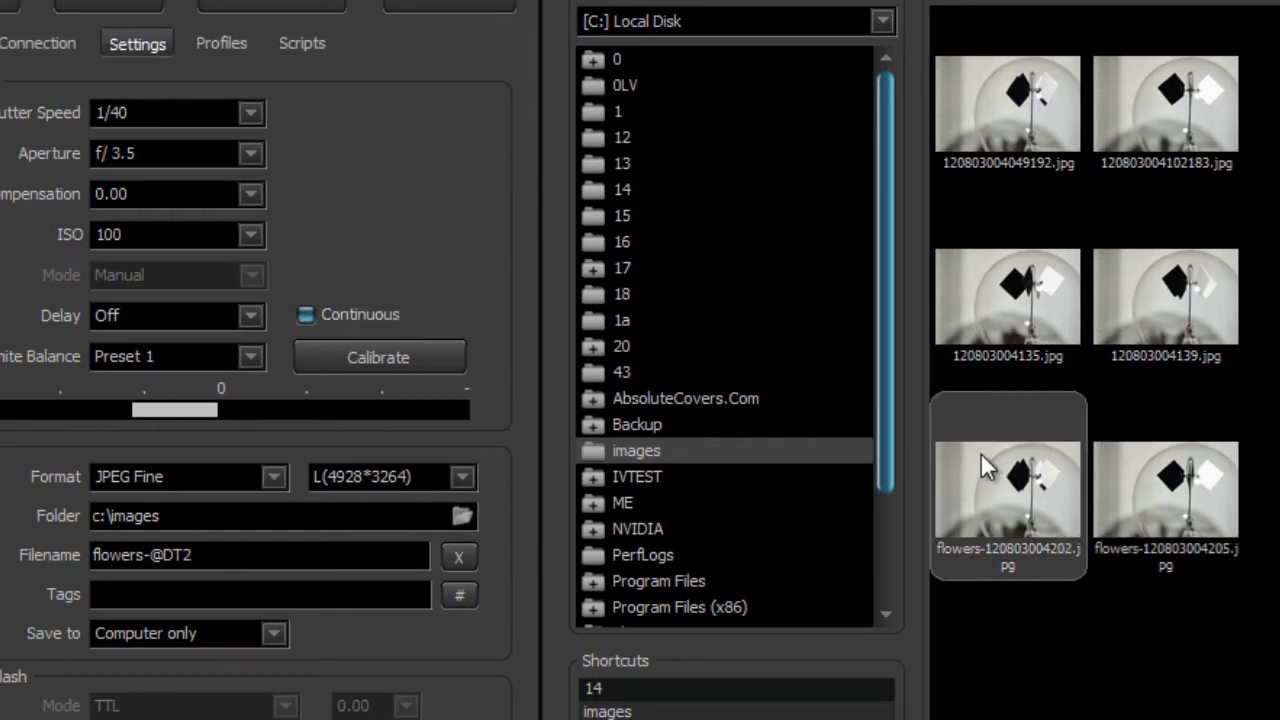
key("ctrl+a")
key("Delete")
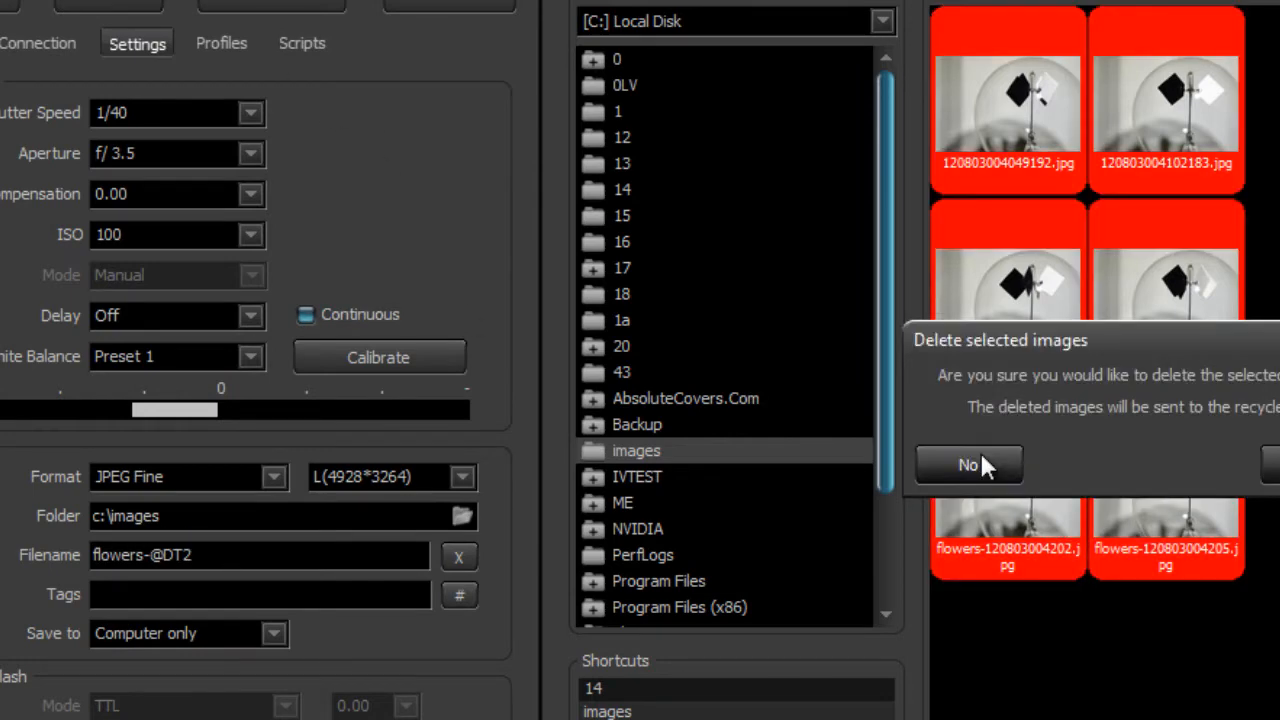
left_click(980, 452)
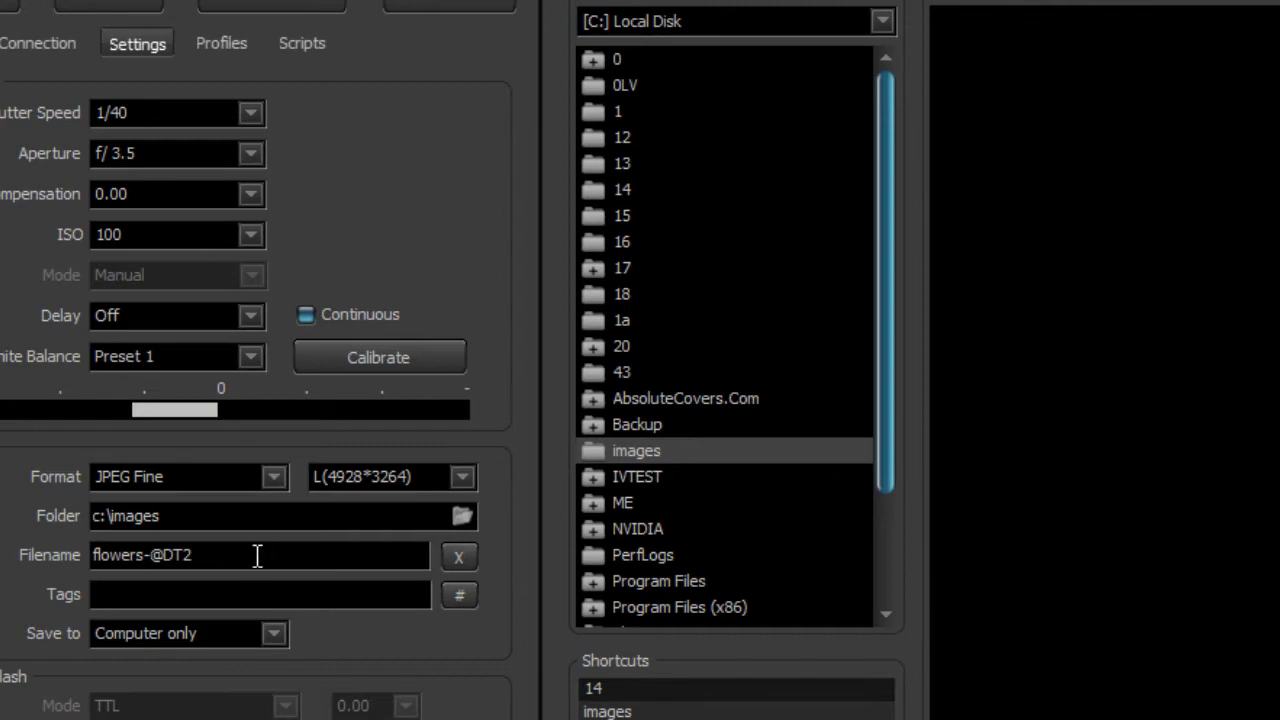
left_click_drag(257, 554, 57, 548)
key("Delete")
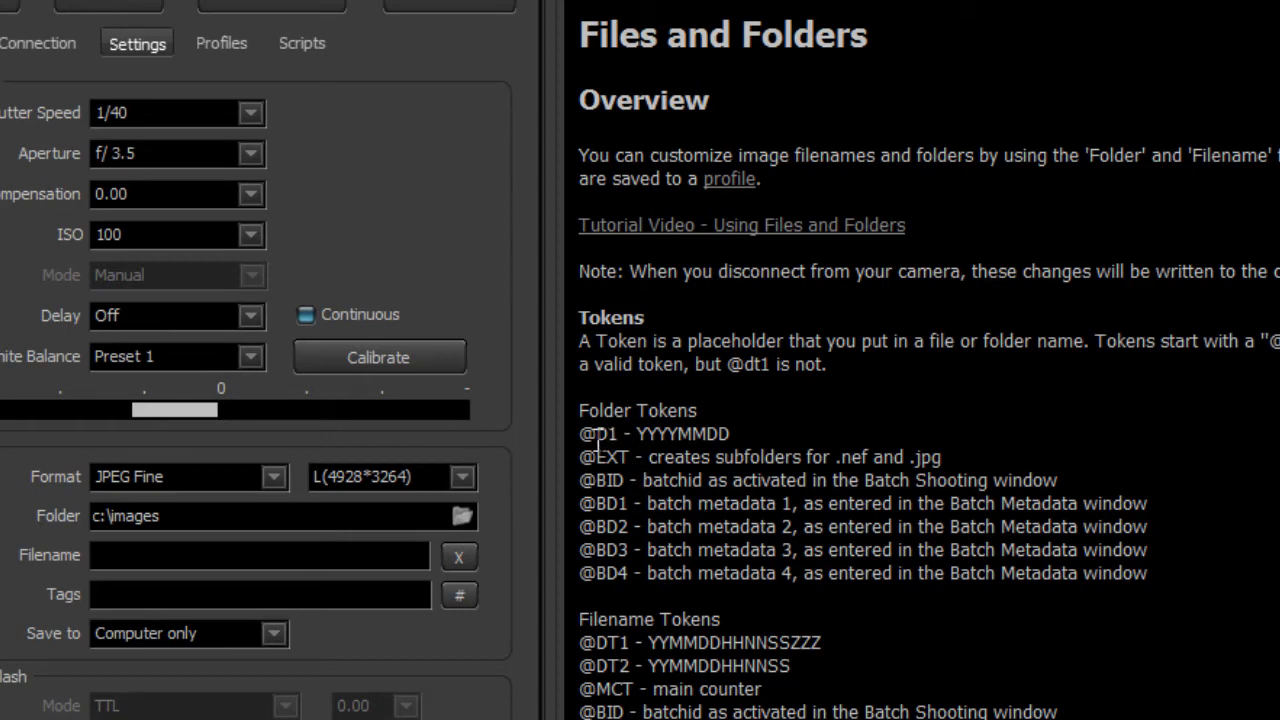
left_click_drag(596, 437, 622, 440)
left_click_drag(733, 434, 631, 462)
left_click(632, 462)
left_click_drag(634, 460, 581, 457)
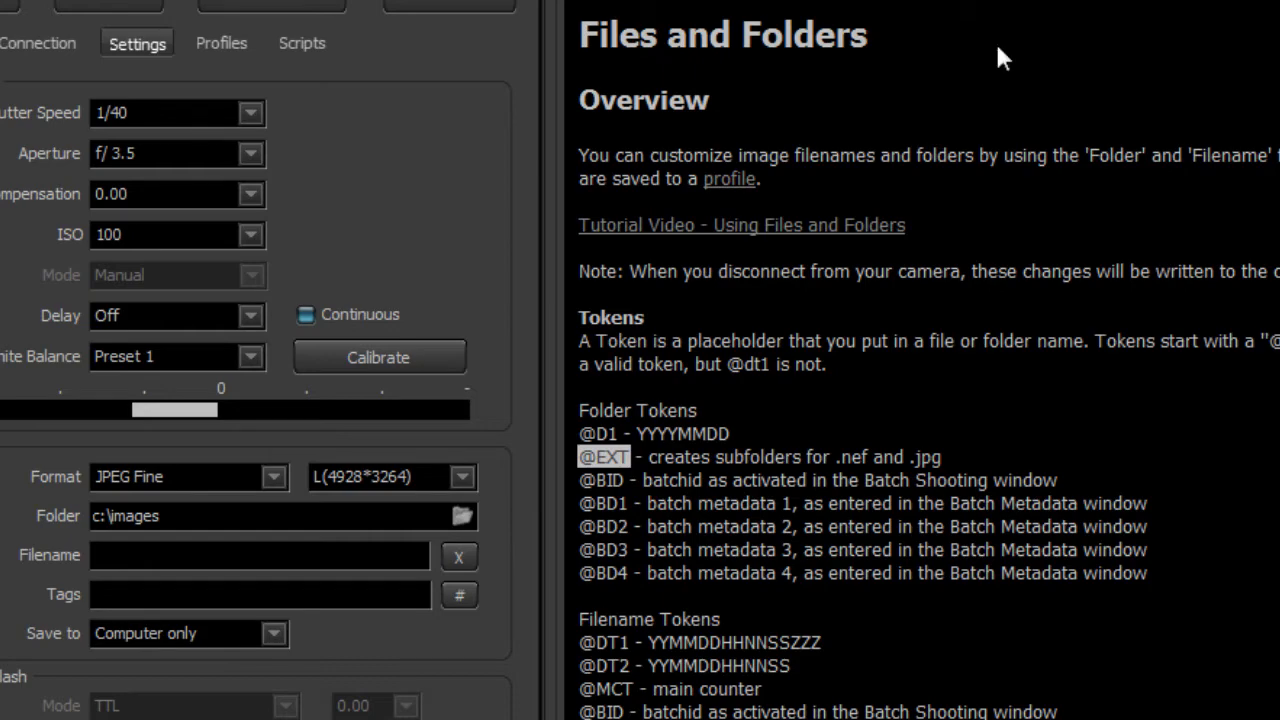
left_click_drag(620, 434, 579, 434)
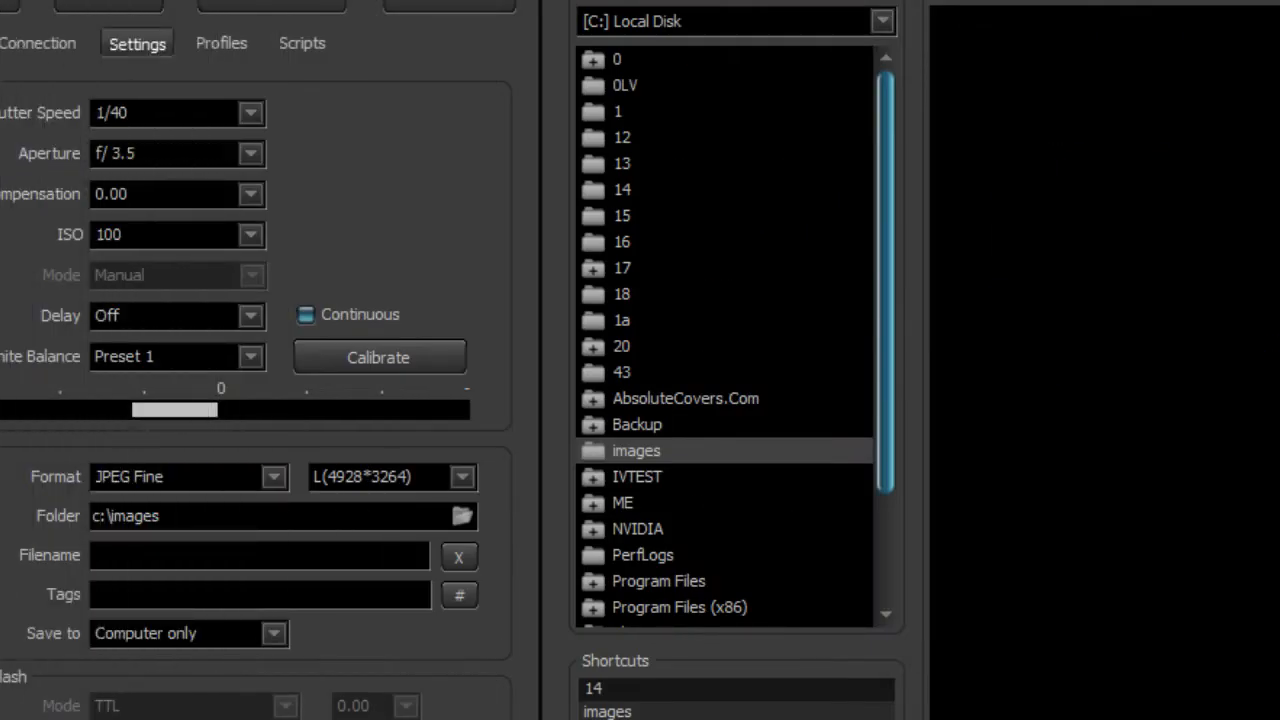
double_click(142, 525)
left_click(107, 514)
left_click(203, 511)
type("\\@D1")
left_click_drag(167, 514, 194, 516)
left_click(211, 517)
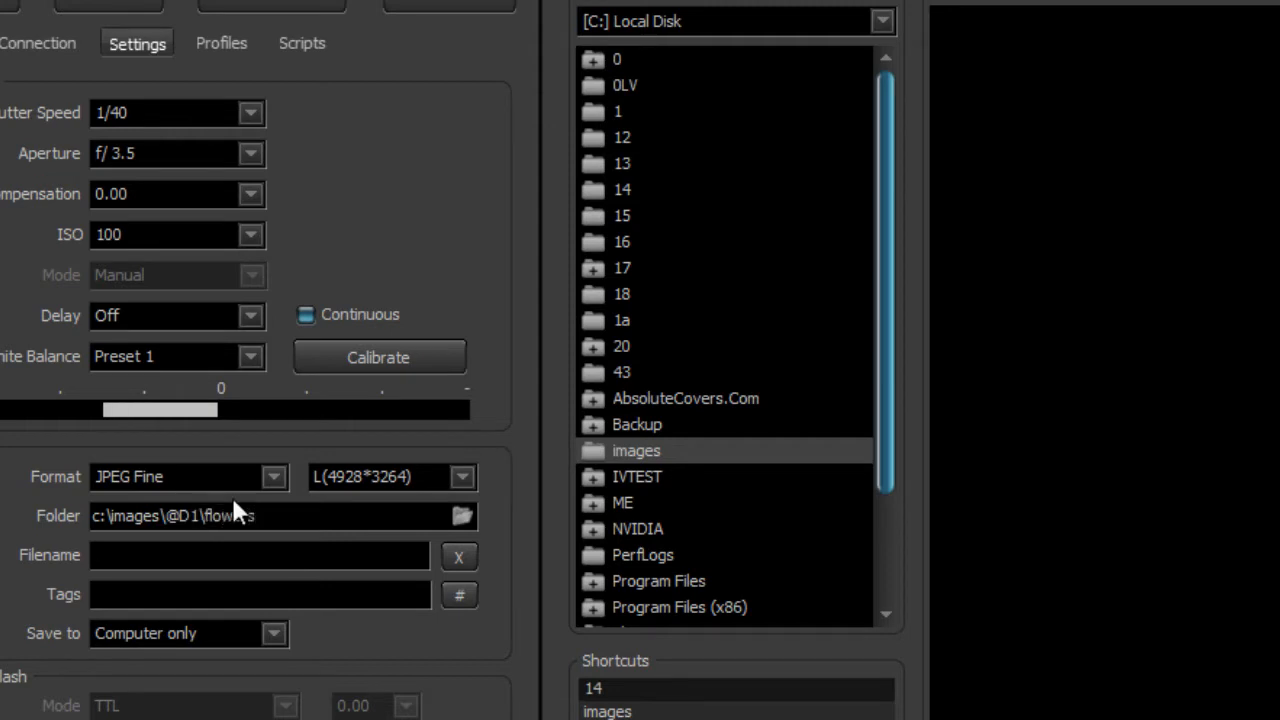
key("BackSpace")
key("BackSpace")
type("\\")
key("BackSpace")
left_click(138, 558)
left_click(238, 510)
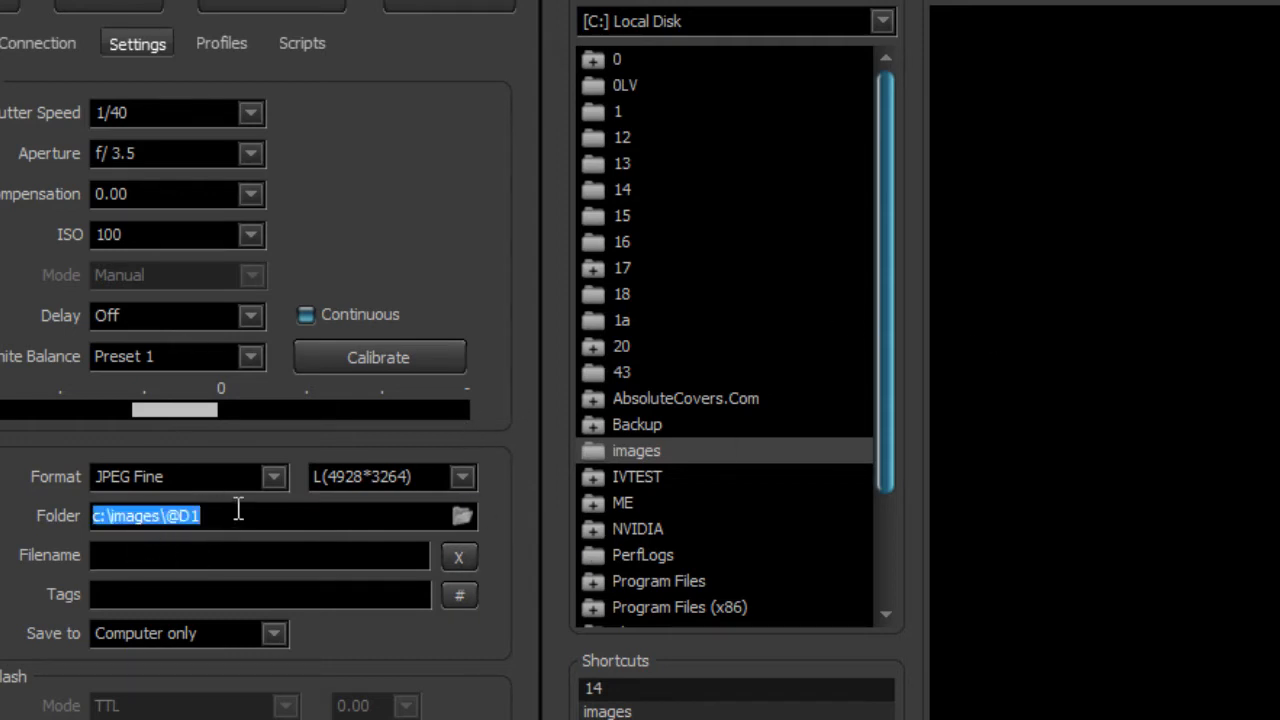
left_click(240, 514)
left_click(110, 4)
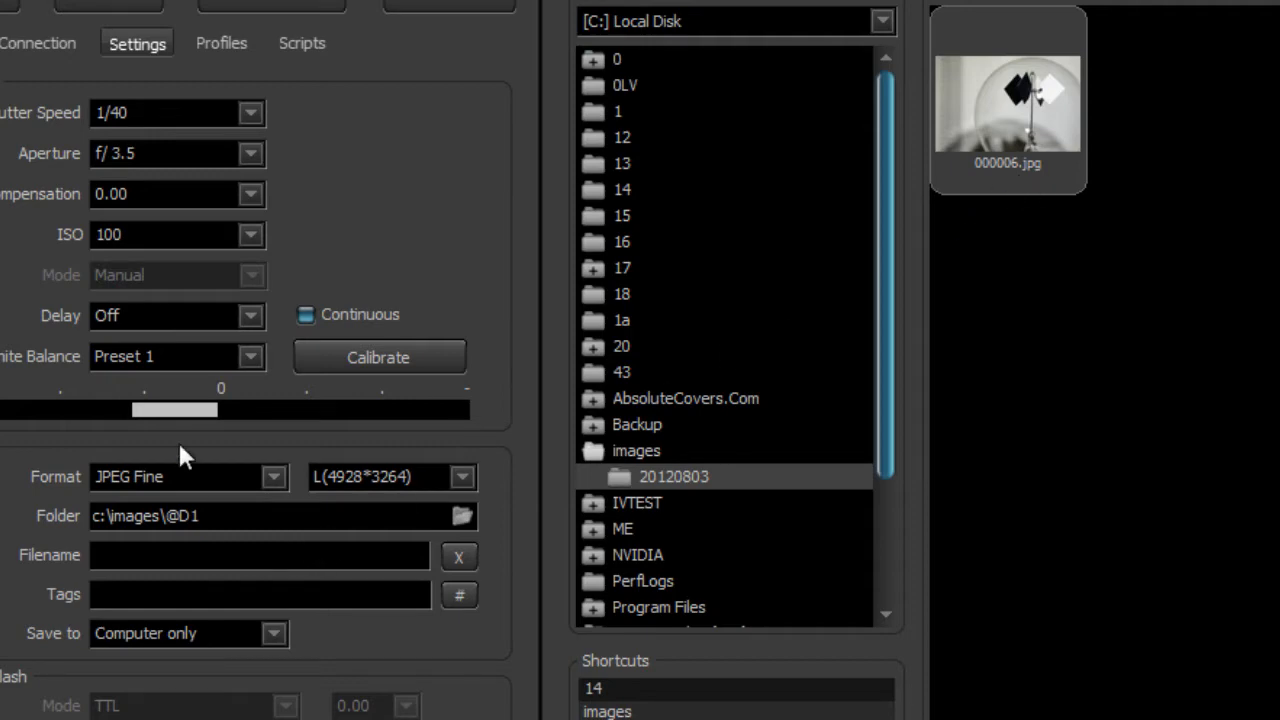
left_click(131, 6)
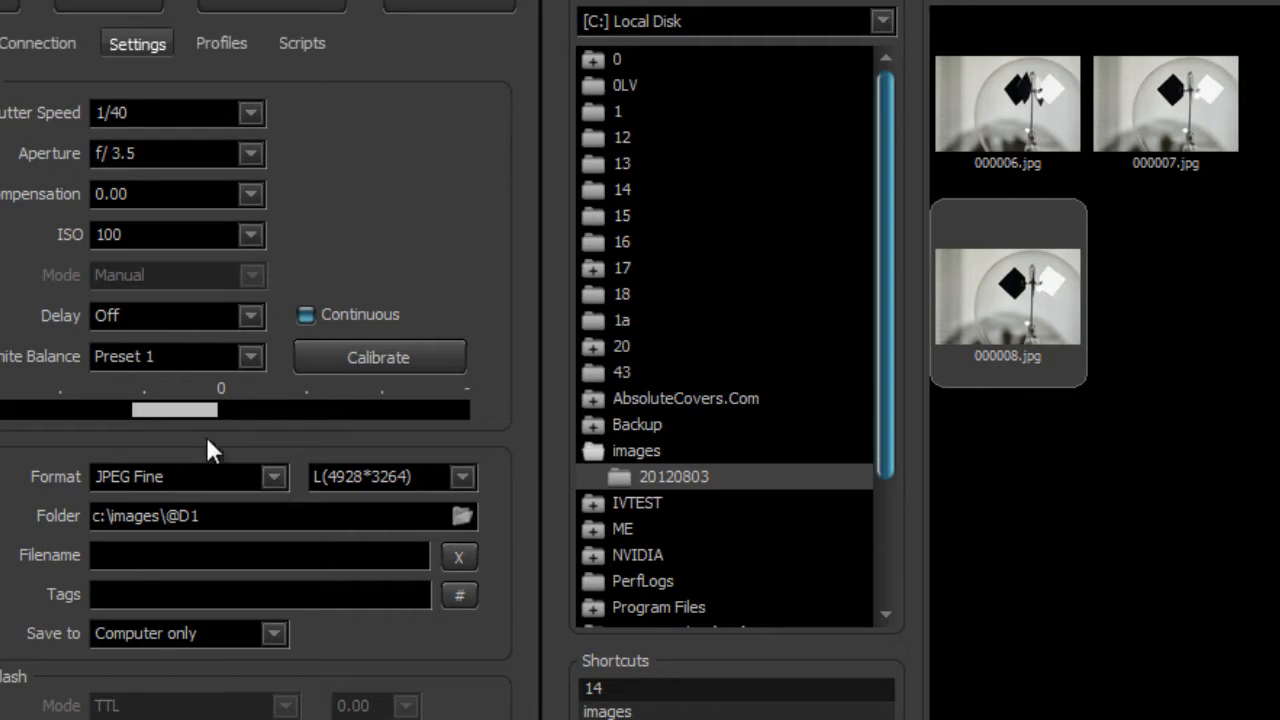
Delete all three test photos from the 20120803 folder
left_click(164, 476)
left_click(164, 476)
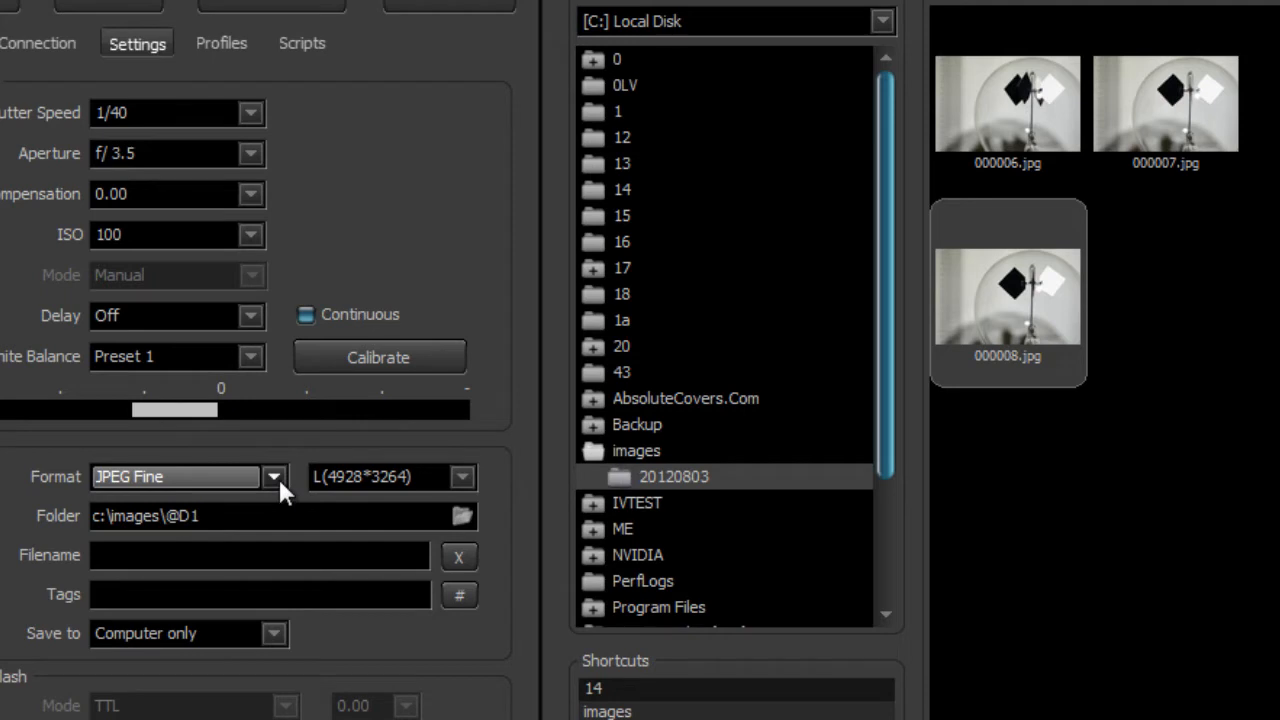
left_click(979, 368)
key("ctrl+a")
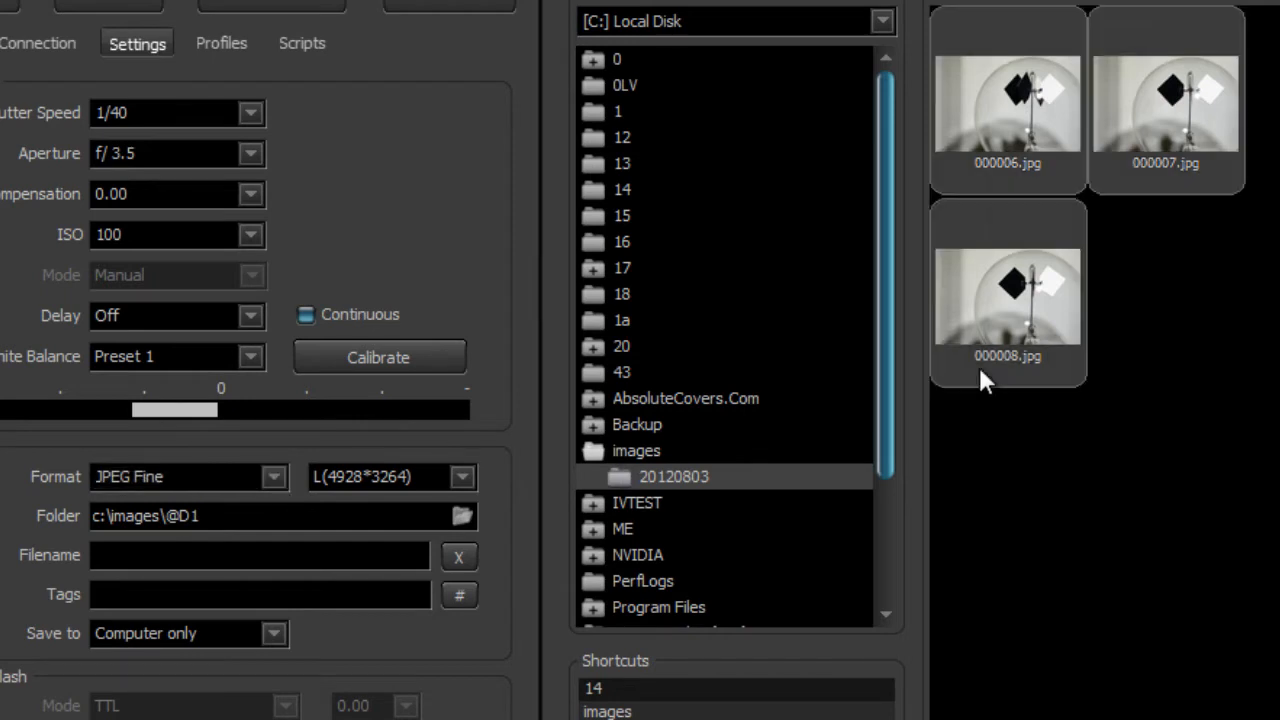
key("Delete")
key("Return")
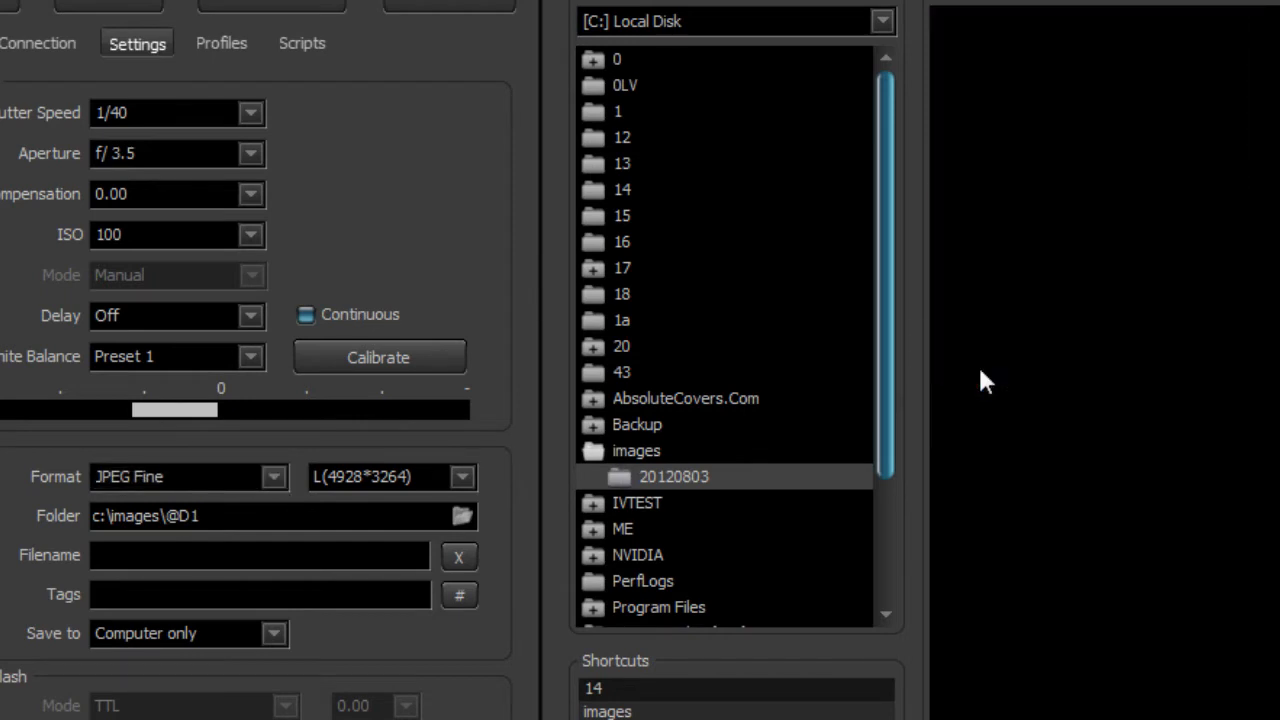
Set the image format to RAW + JPEG Fine and select the whole save folder path
left_click(268, 477)
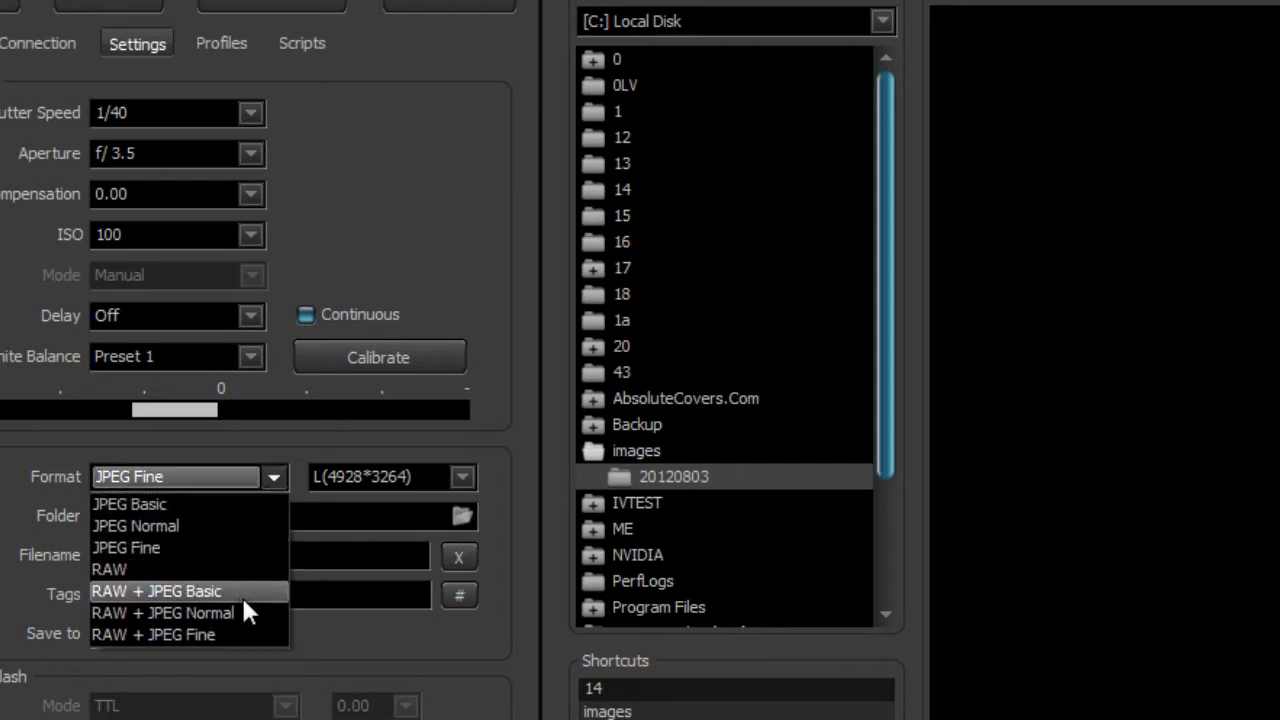
left_click(243, 636)
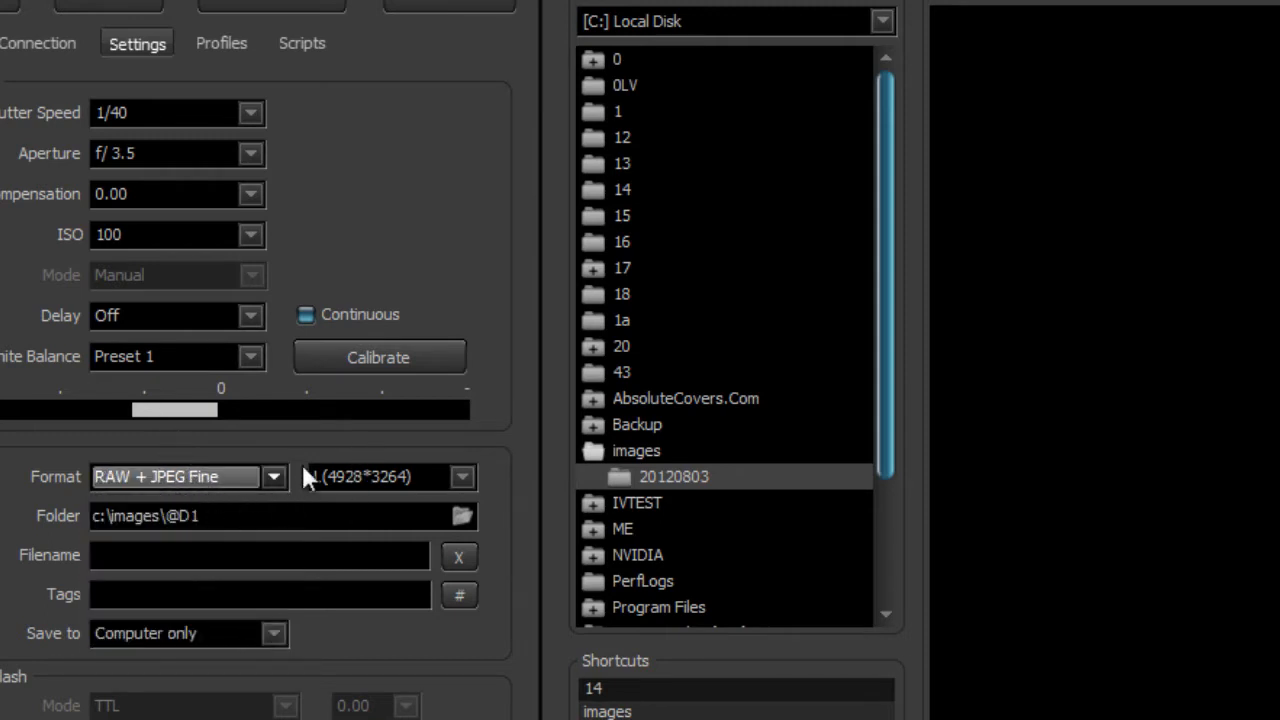
triple_click(243, 516)
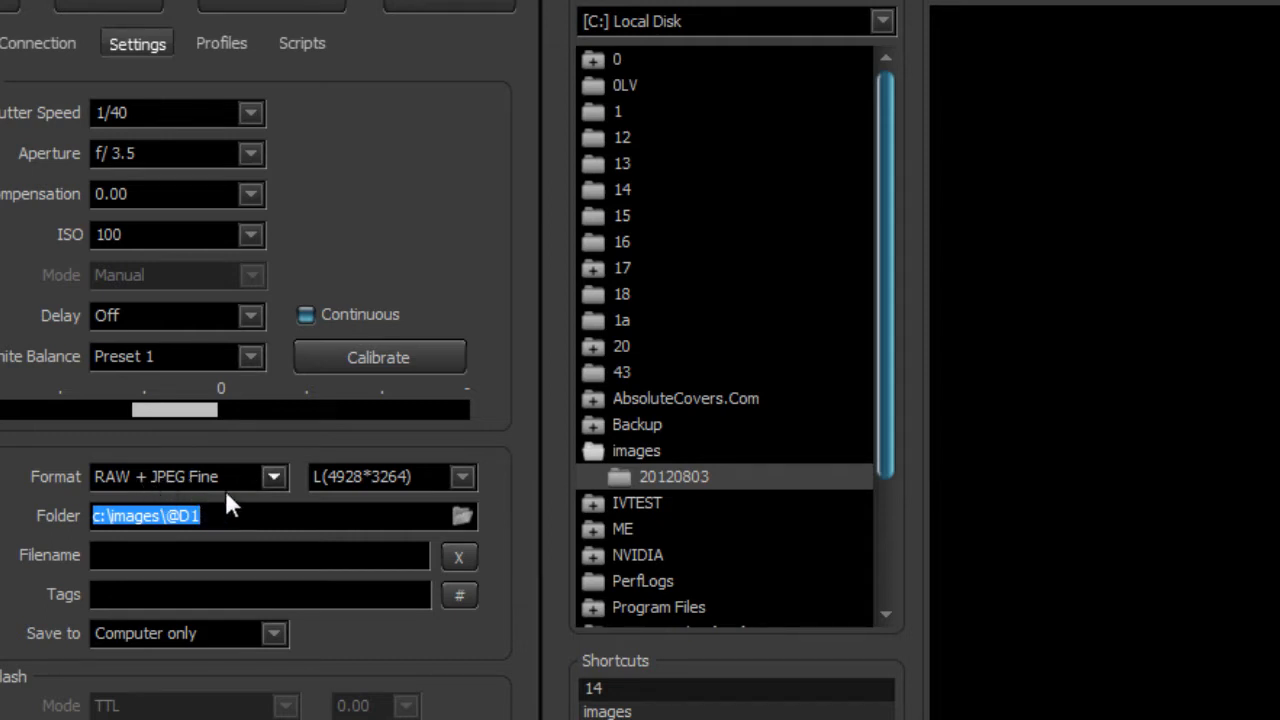
left_click(229, 525)
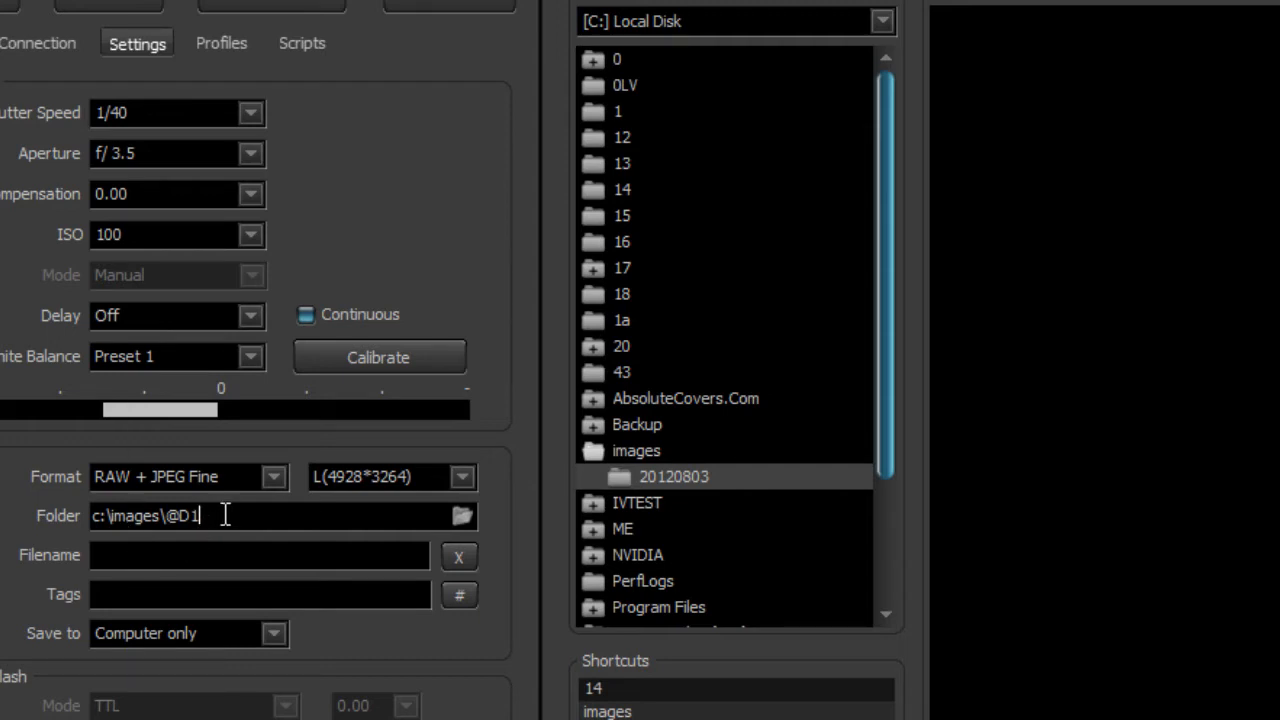
type("\\")
type("@BX")
type("T")
key("Left")
key("Left")
key("Left")
key("Left")
key("Left")
key("Left")
key("Right")
key("Right")
key("Right")
key("Right")
key("Right")
left_click(278, 525)
Shoot three test photos and select the last one in the jpg subfolder of 20120803
left_click(138, 3)
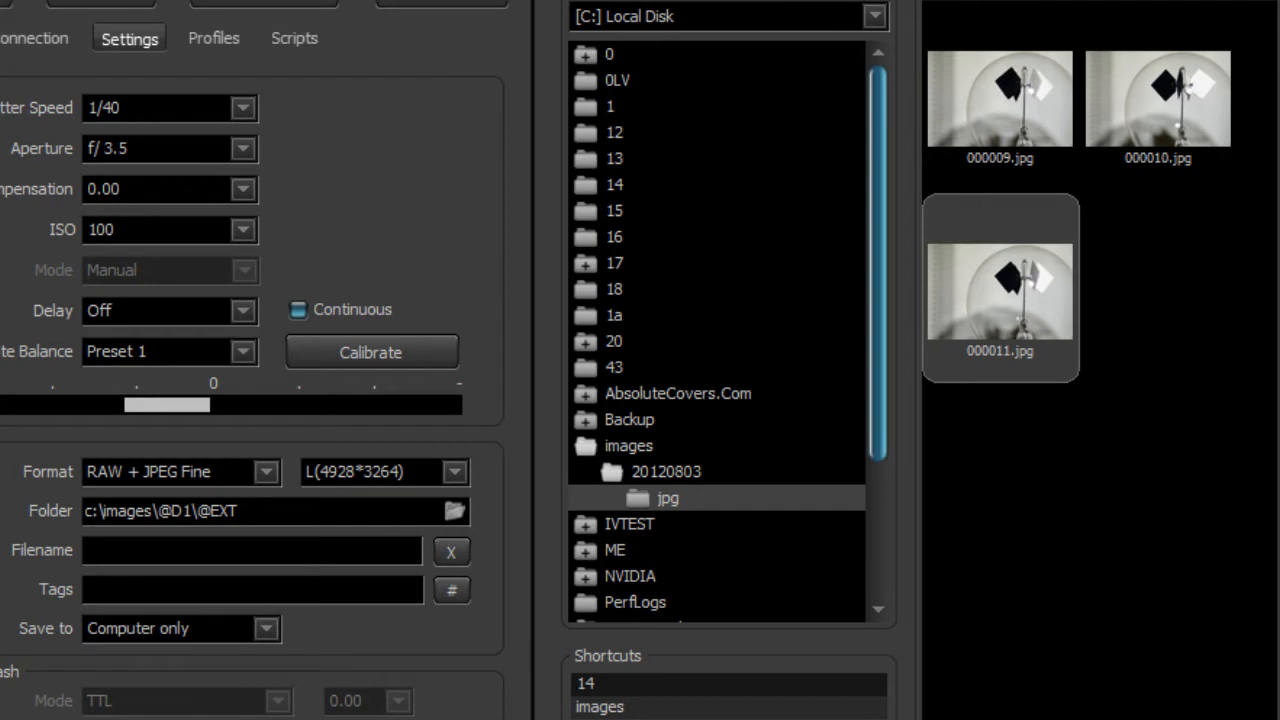
left_click(668, 499)
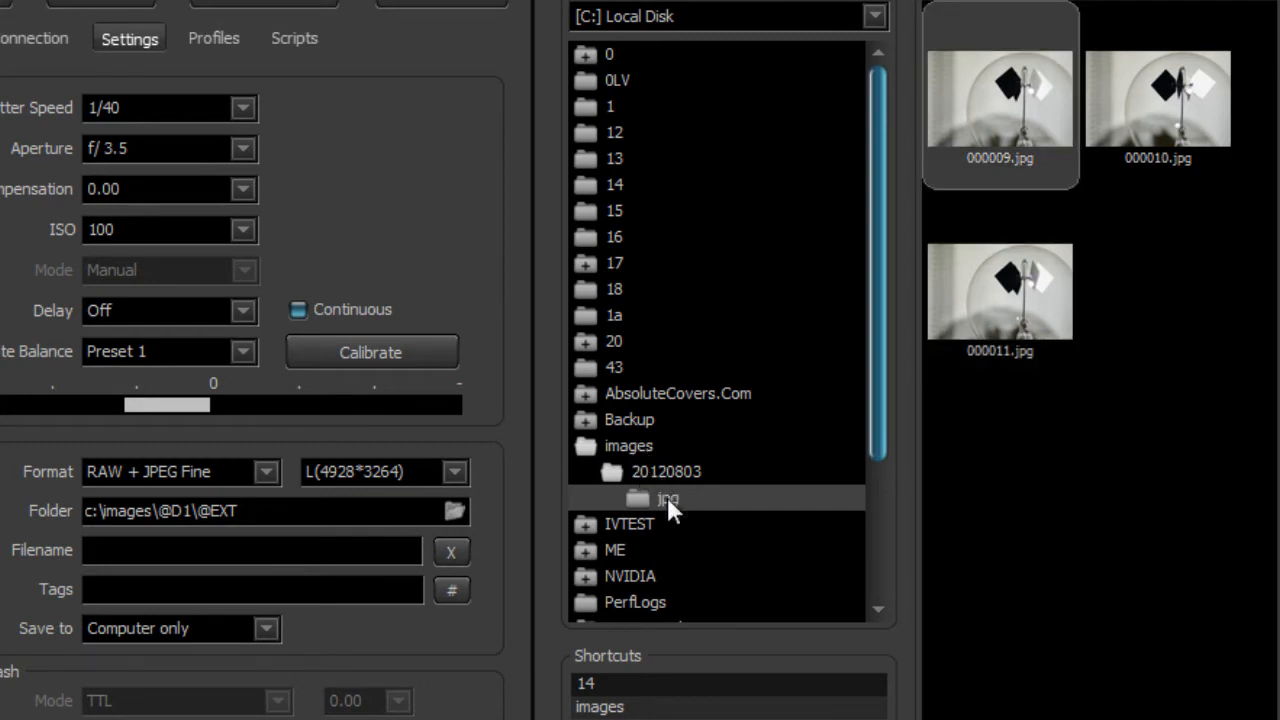
left_click(1020, 282)
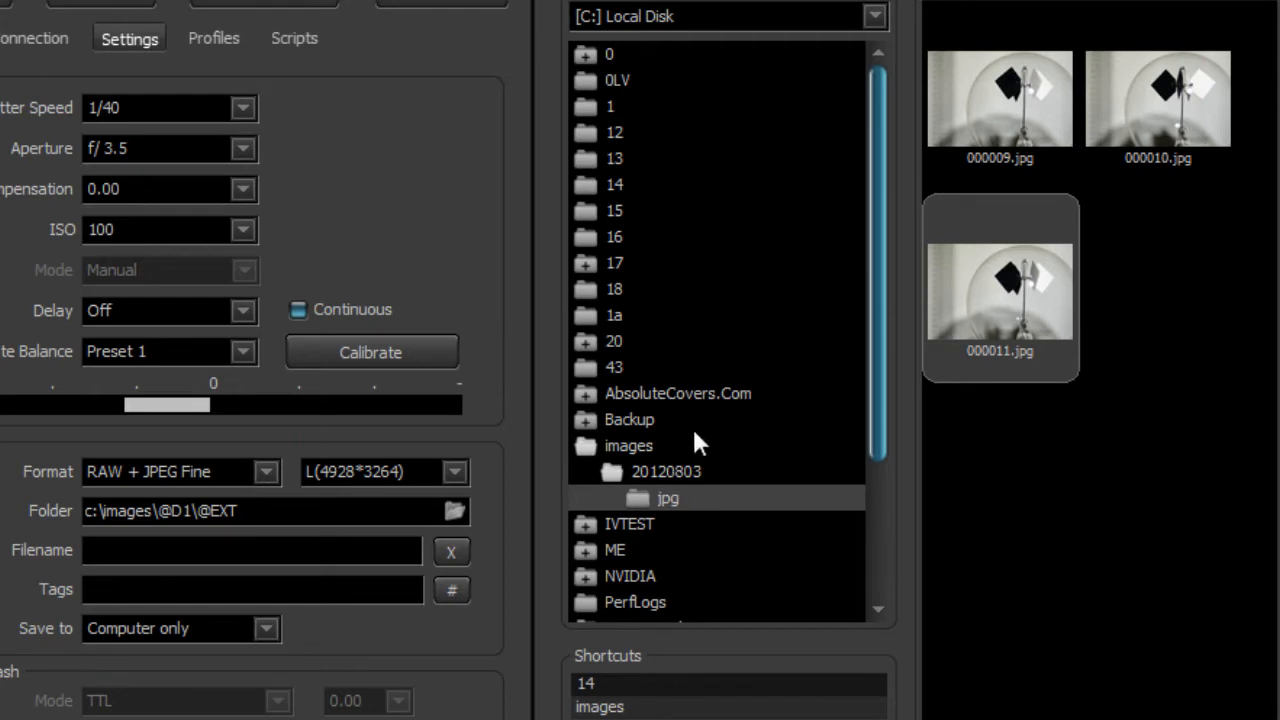
Refresh the images folder in the folder tree and open the nef subfolder of 20120803
left_click(626, 442)
right_click(628, 442)
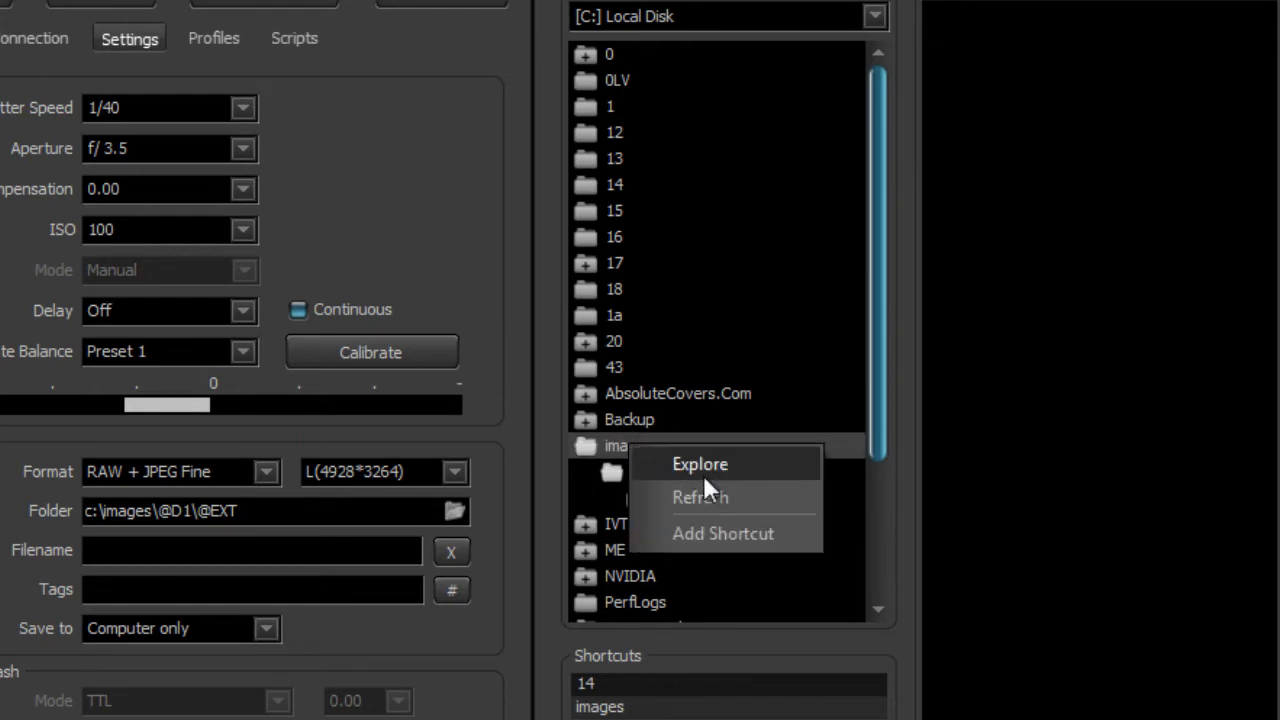
left_click(719, 502)
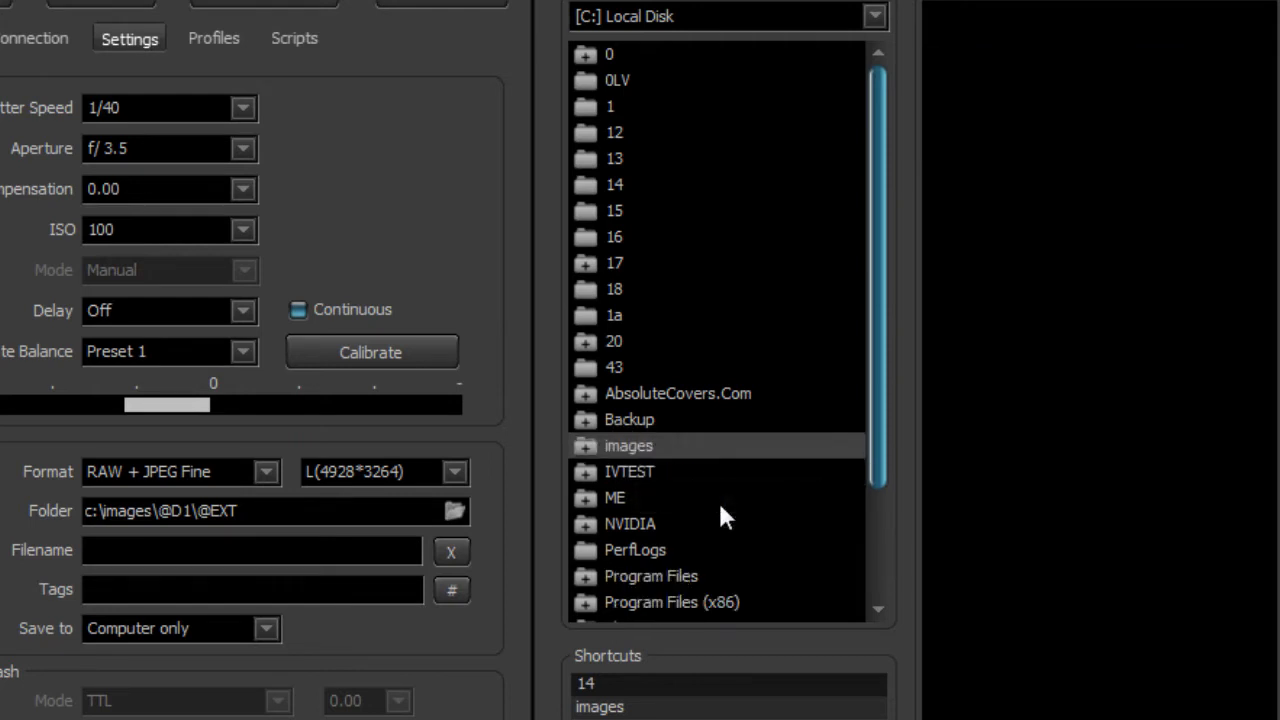
left_click(590, 452)
left_click(611, 472)
left_click(664, 525)
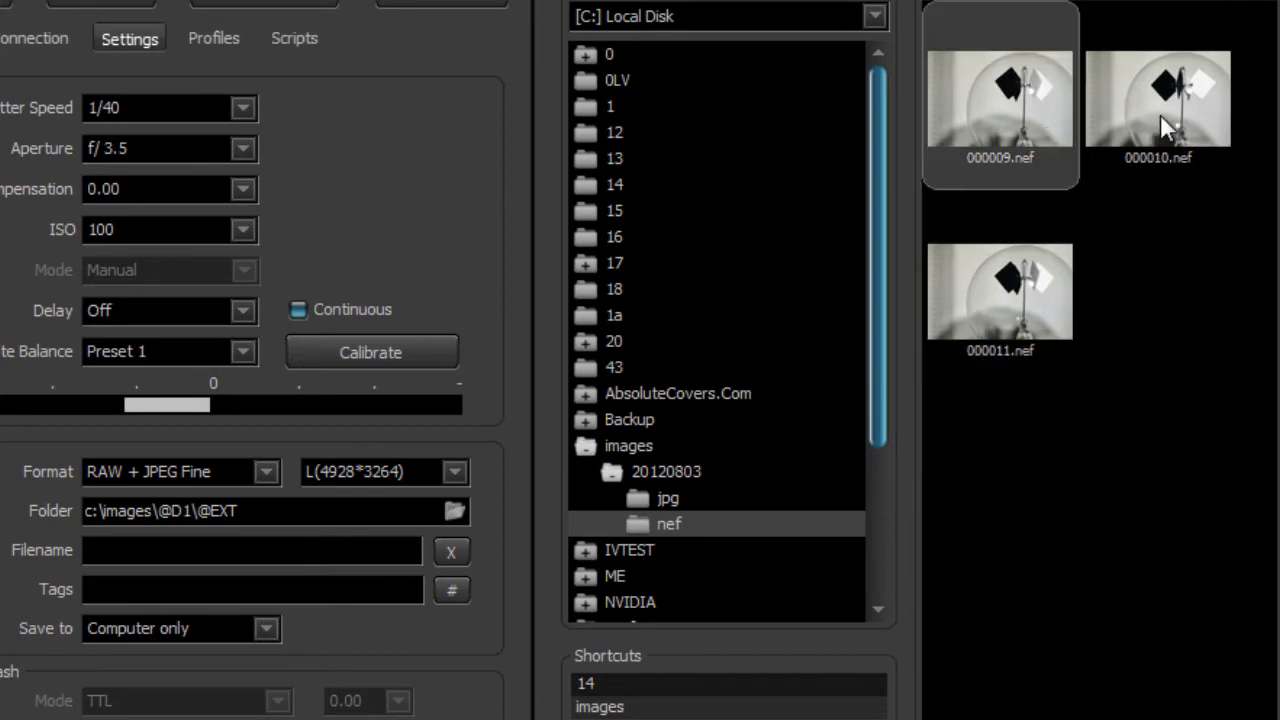
Look through the three captured raw files in the nef subfolder
left_click(1167, 114)
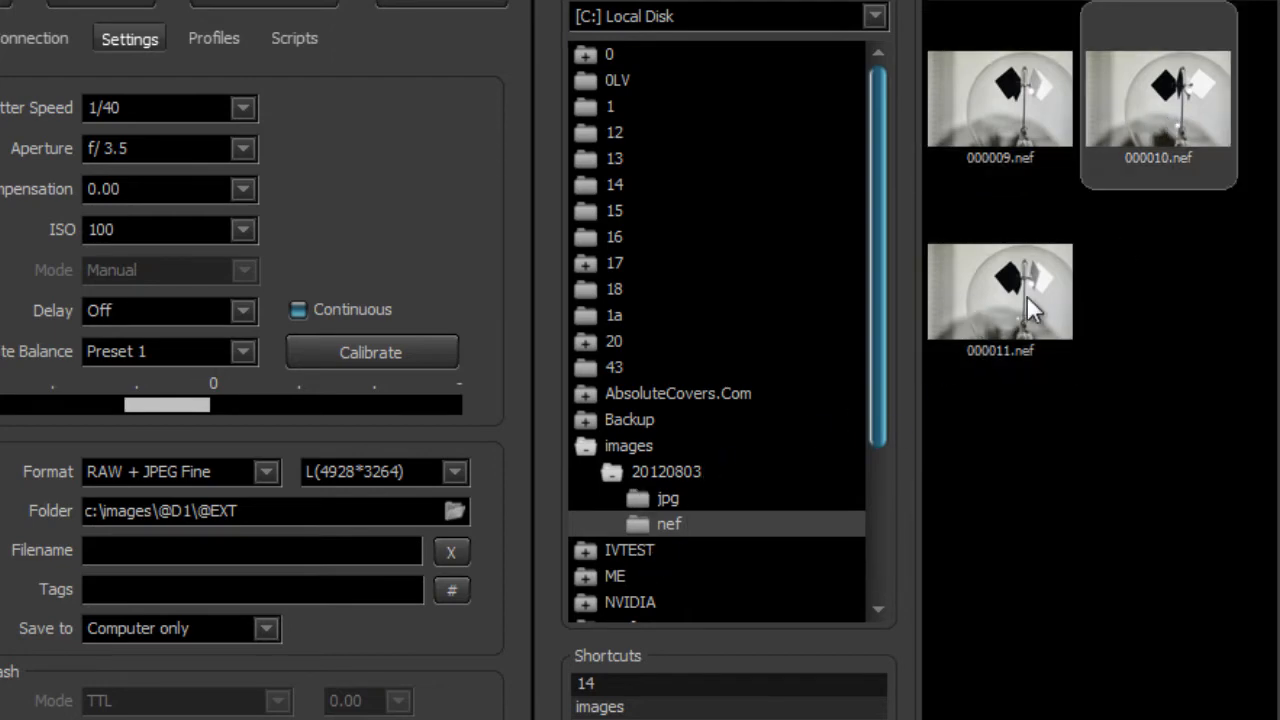
left_click(1004, 336)
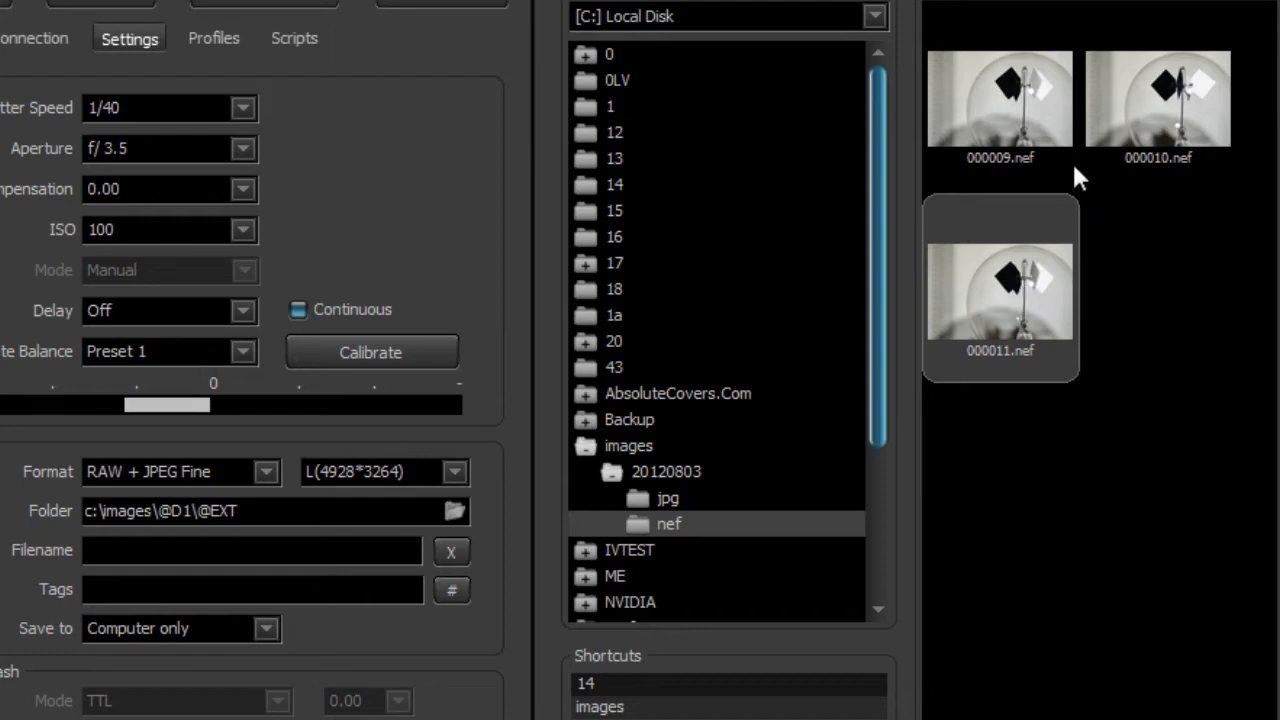
left_click(1157, 145)
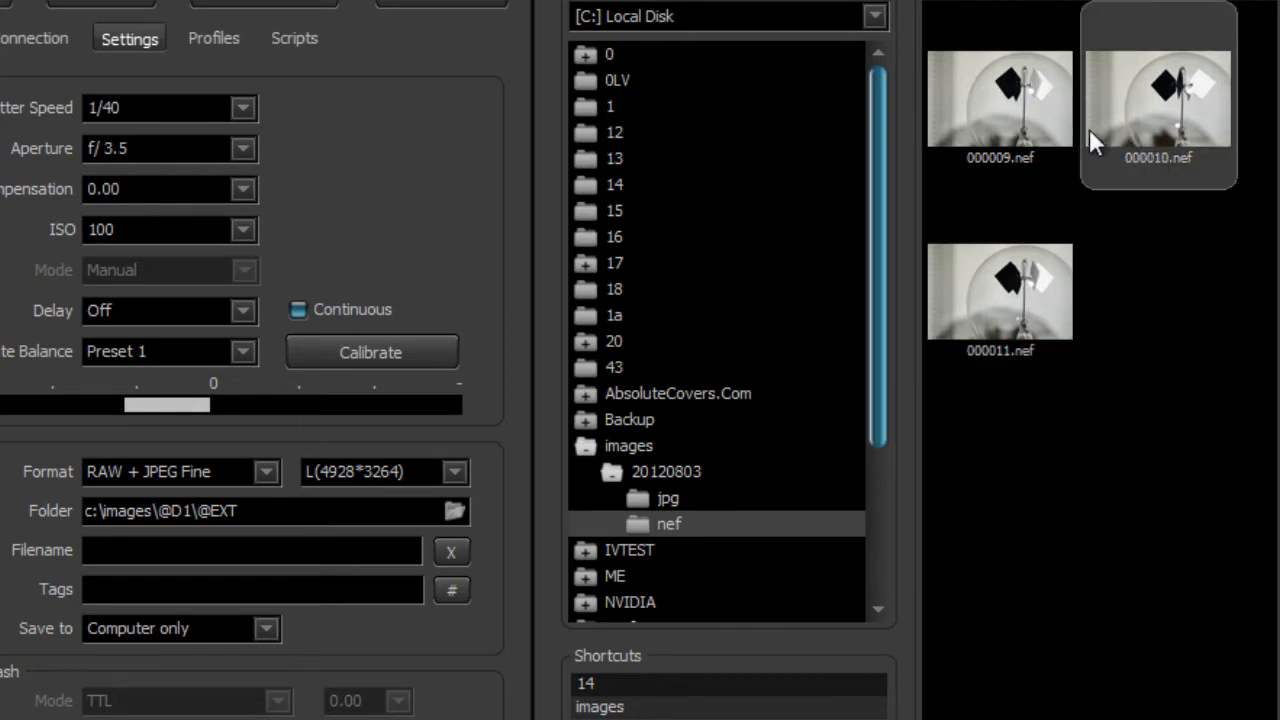
left_click(1032, 130)
left_click(1015, 334)
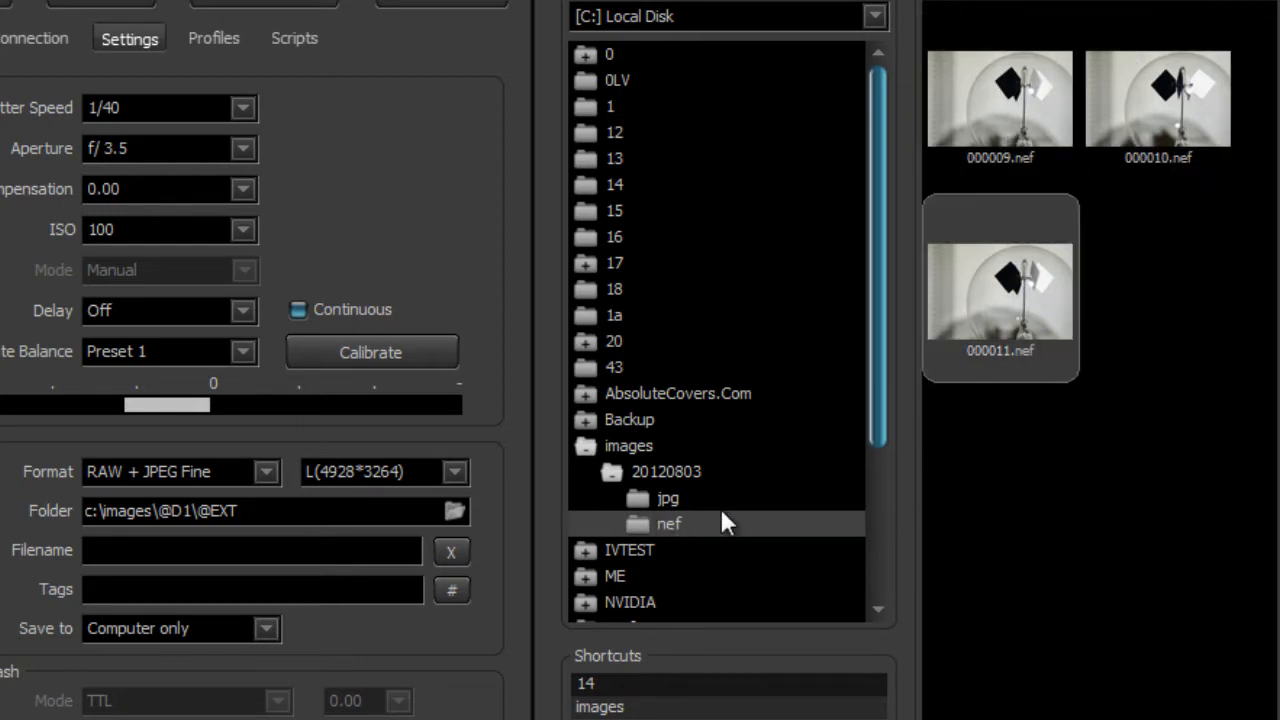
Shoot two more test photos with the jpg subfolder open and check the newest file in the nef subfolder
left_click(685, 497)
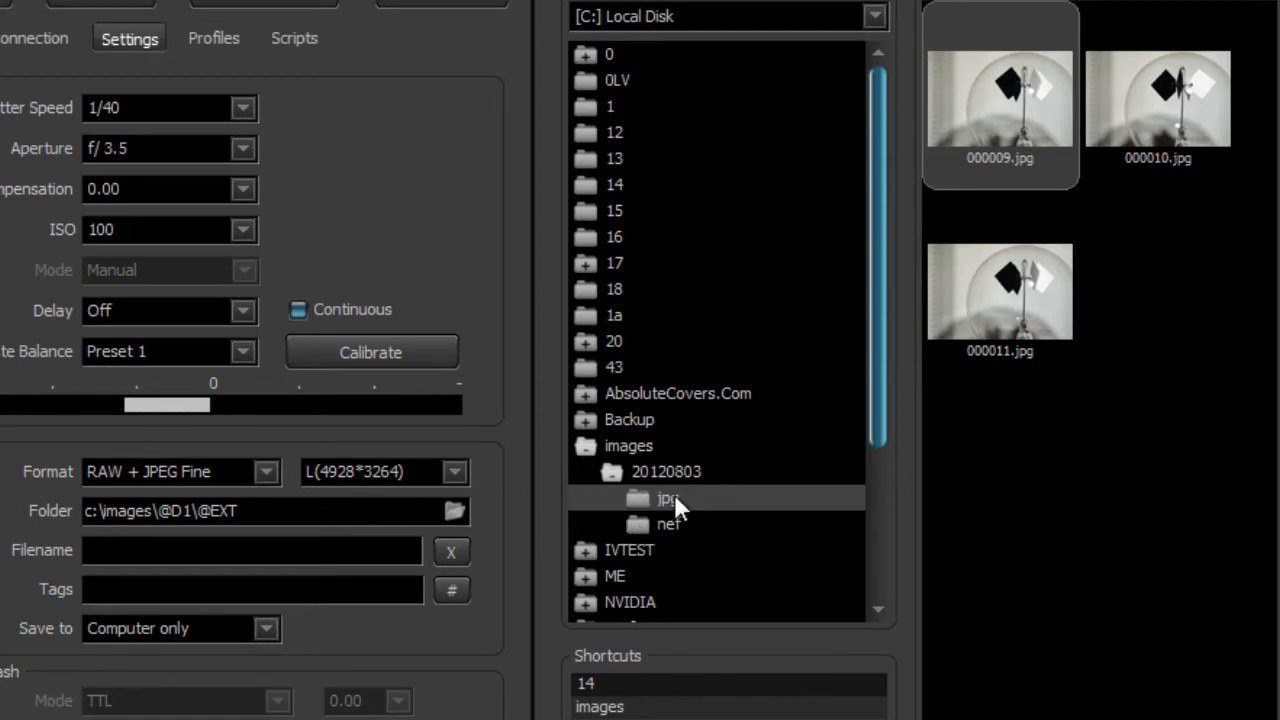
left_click(75, 3)
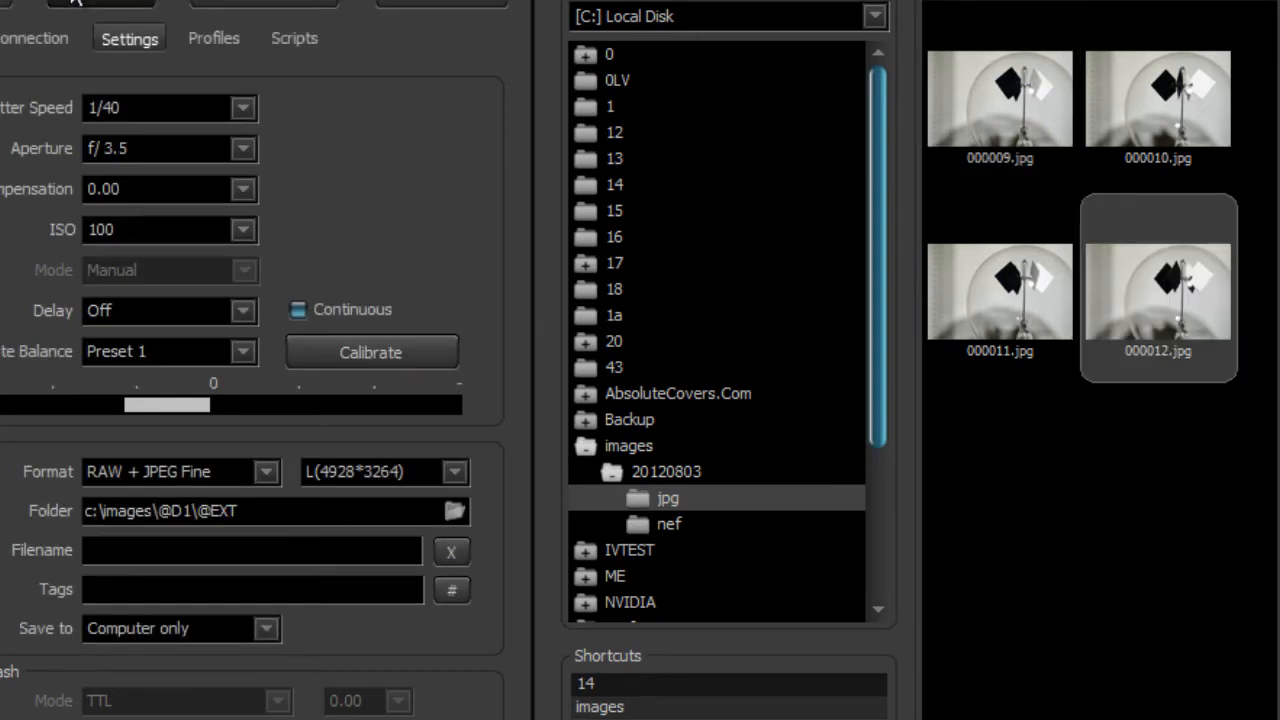
left_click(75, 3)
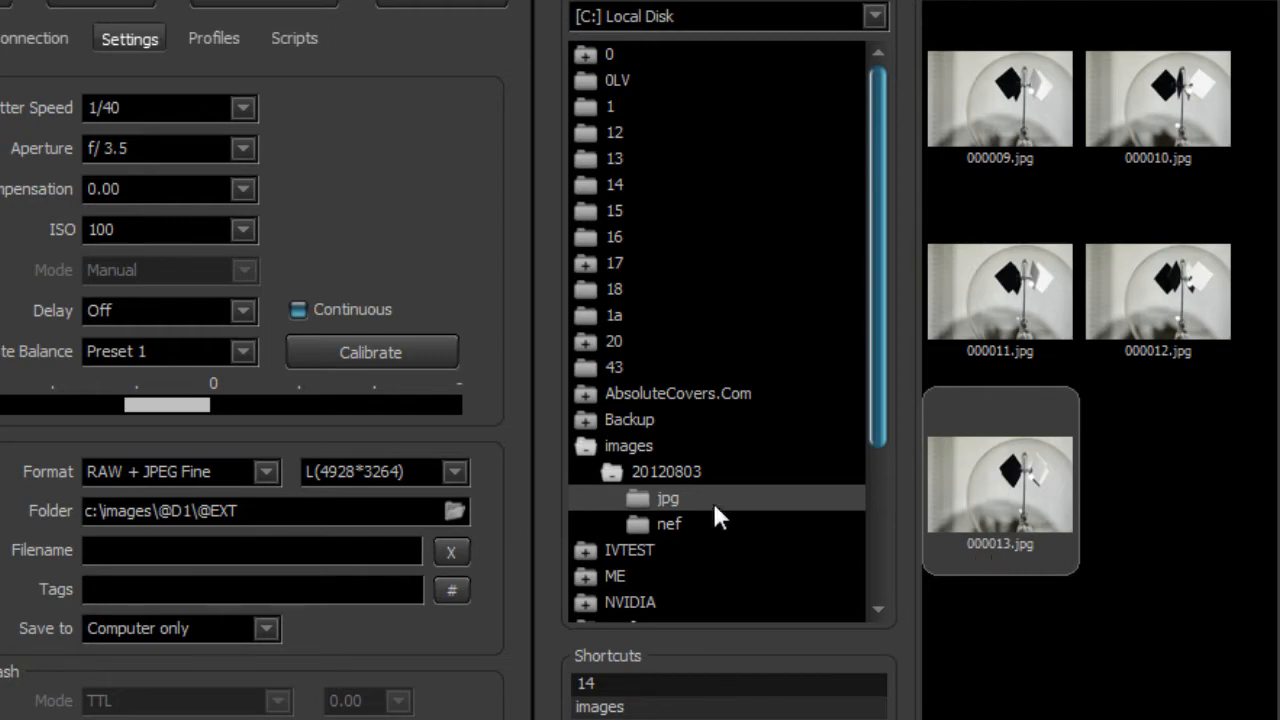
left_click(662, 525)
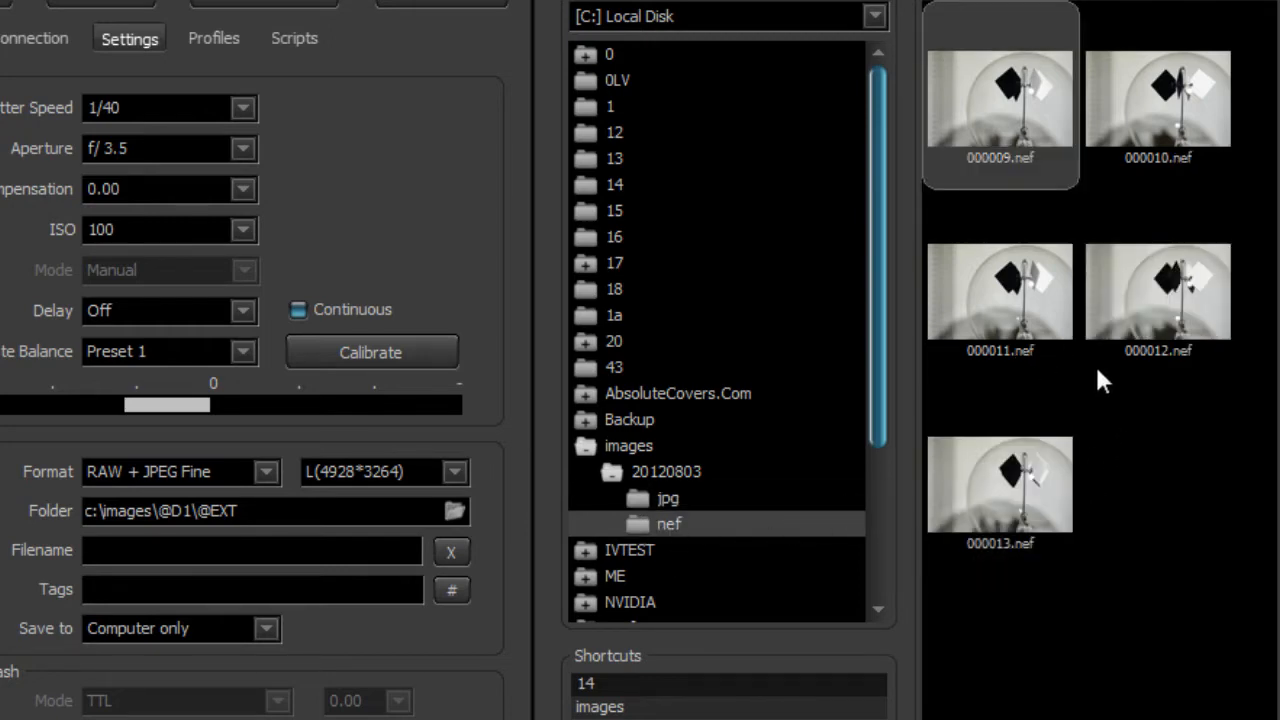
left_click(1024, 531)
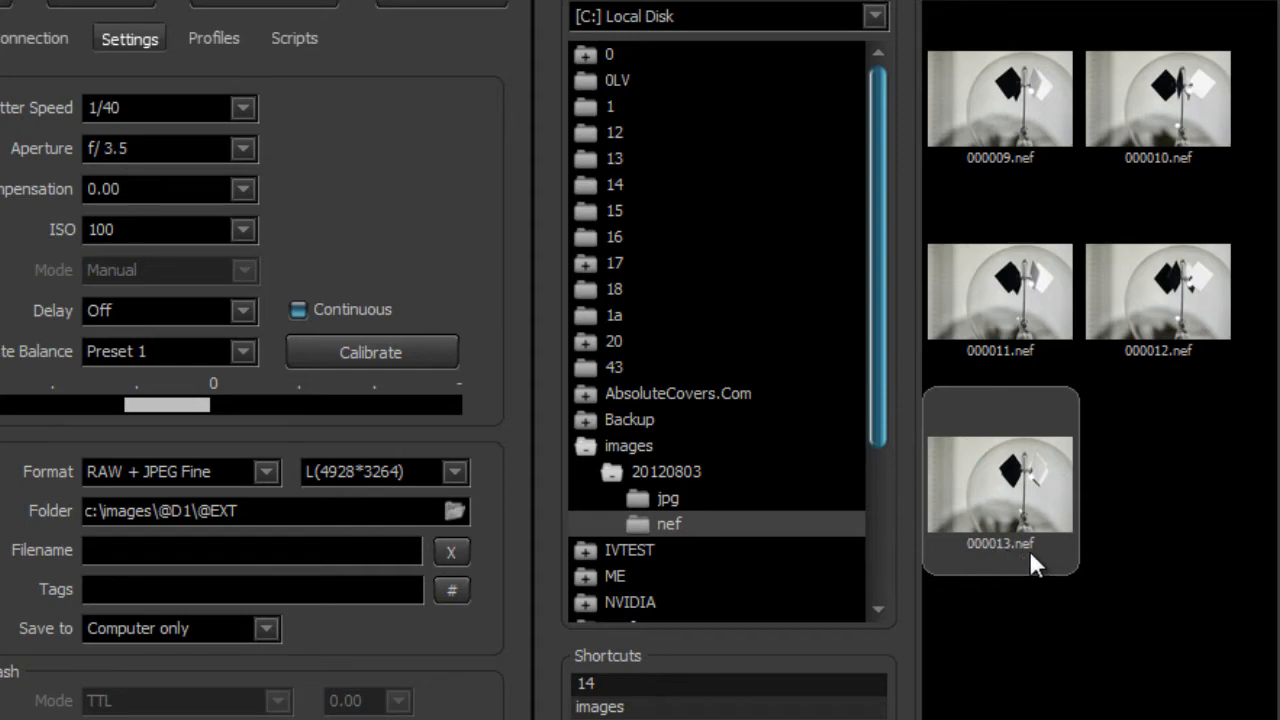
Shoot one more test photo and reopen the nef subfolder
left_click(96, 2)
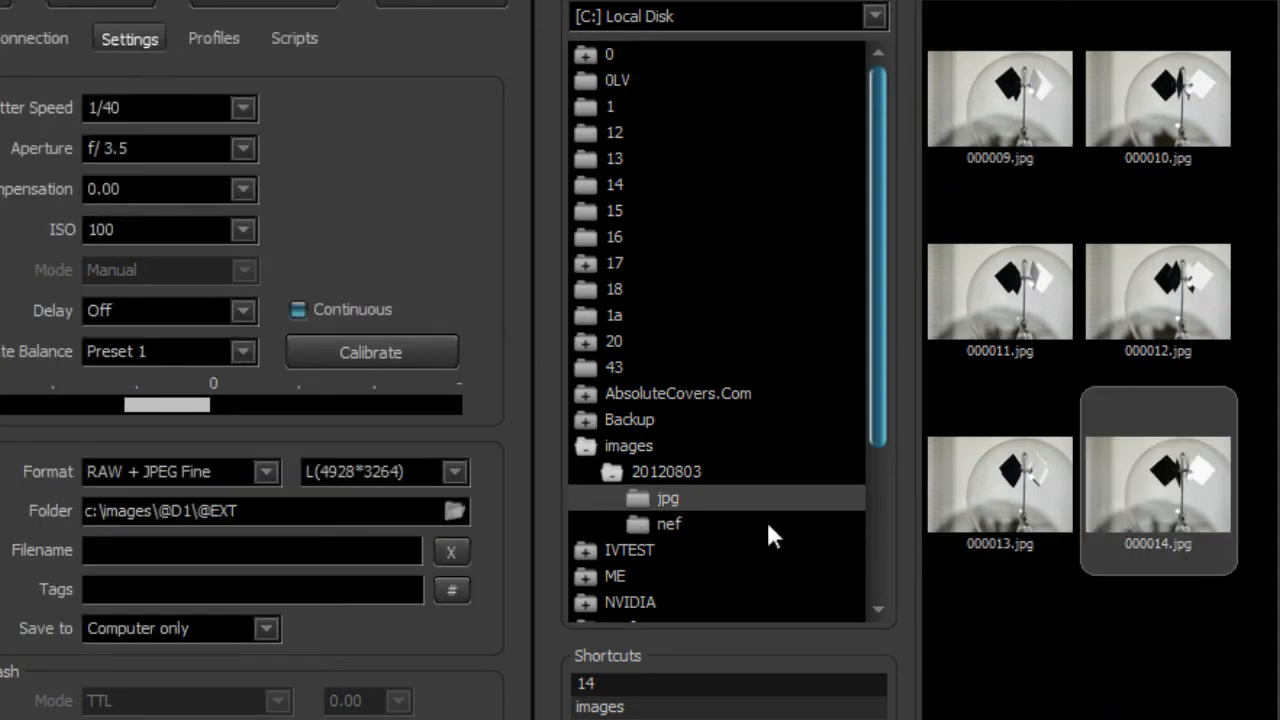
left_click(670, 524)
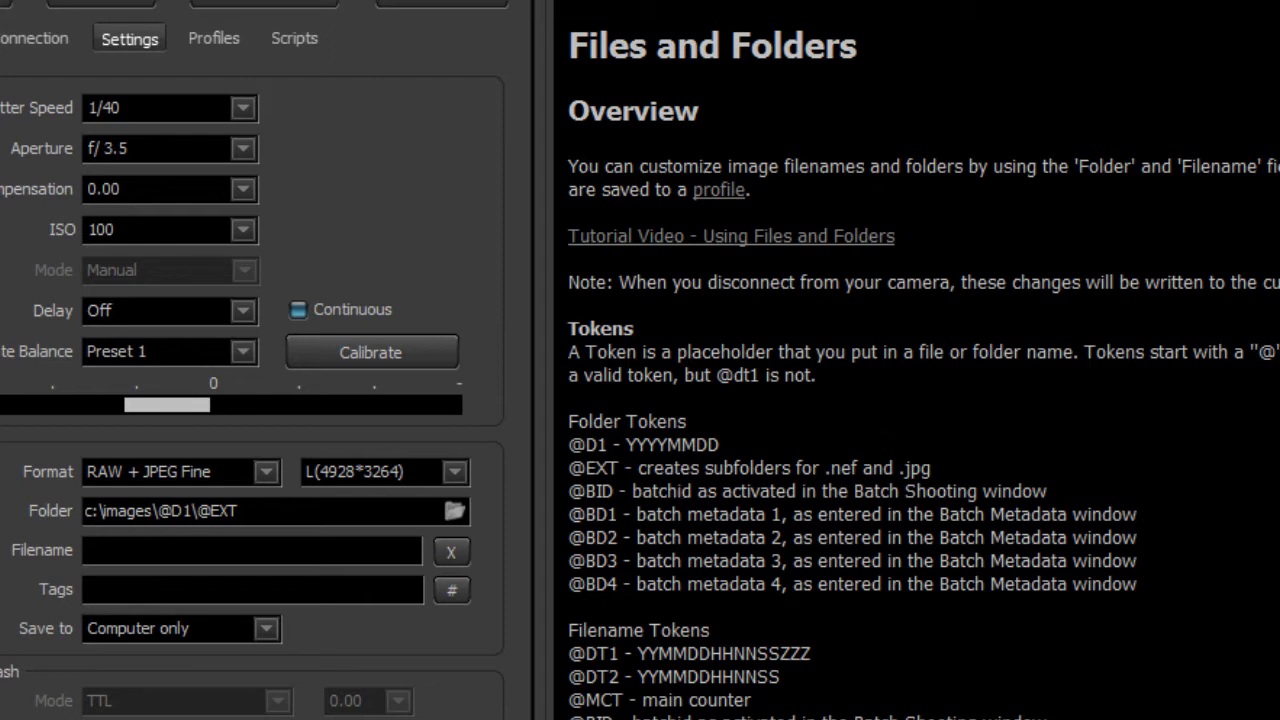
Read through the Files and Folders help page, covering the tokens, save folder examples and filename examples
scroll(917, 360, "down", 7)
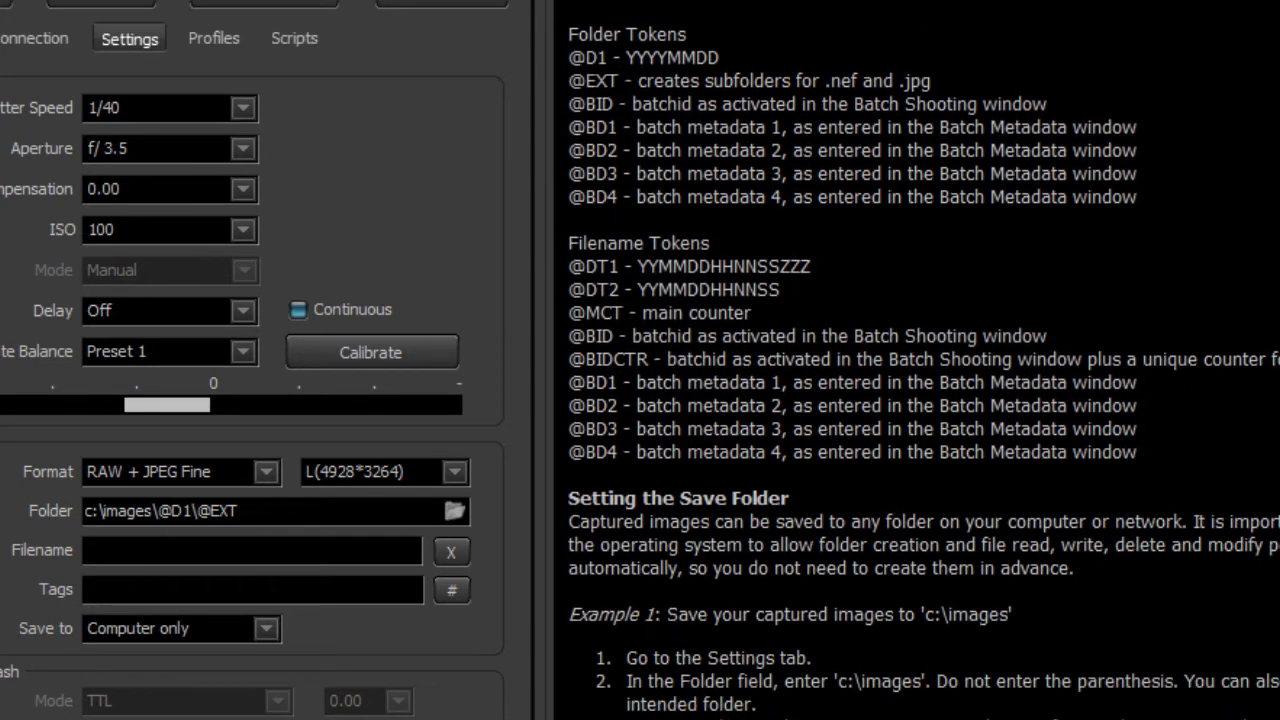
scroll(917, 360, "down", 6)
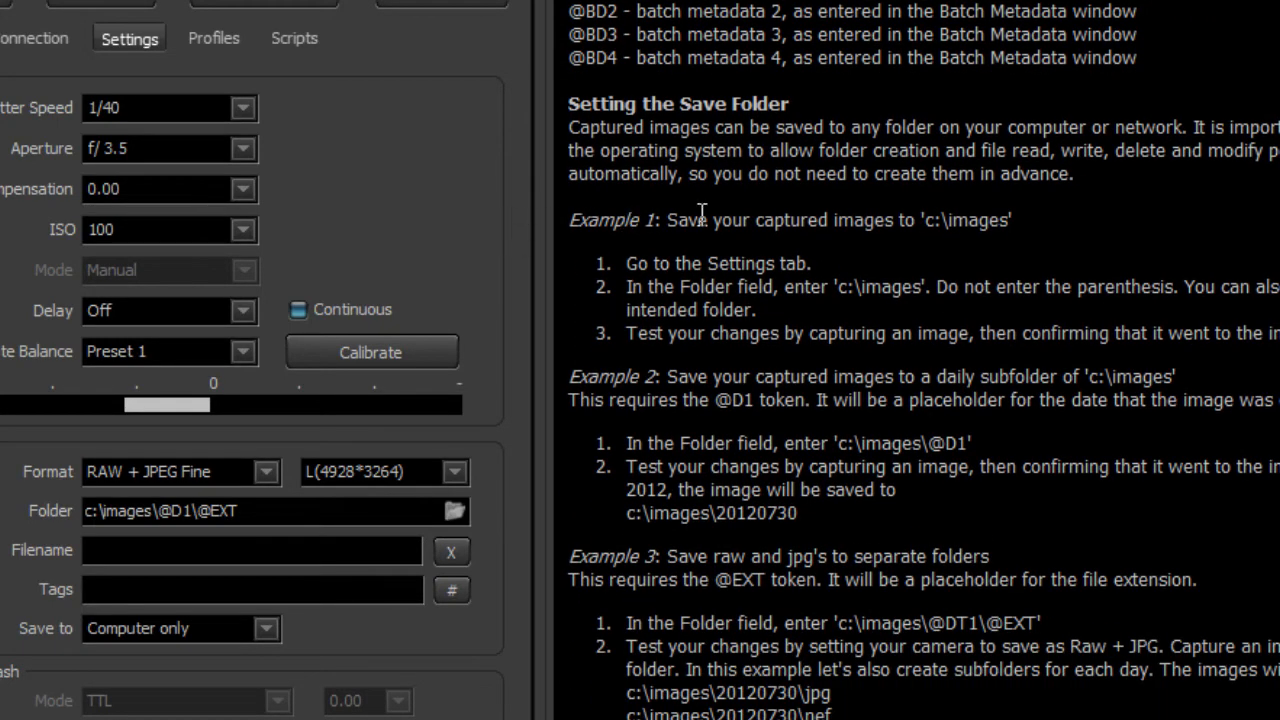
left_click_drag(667, 220, 1020, 220)
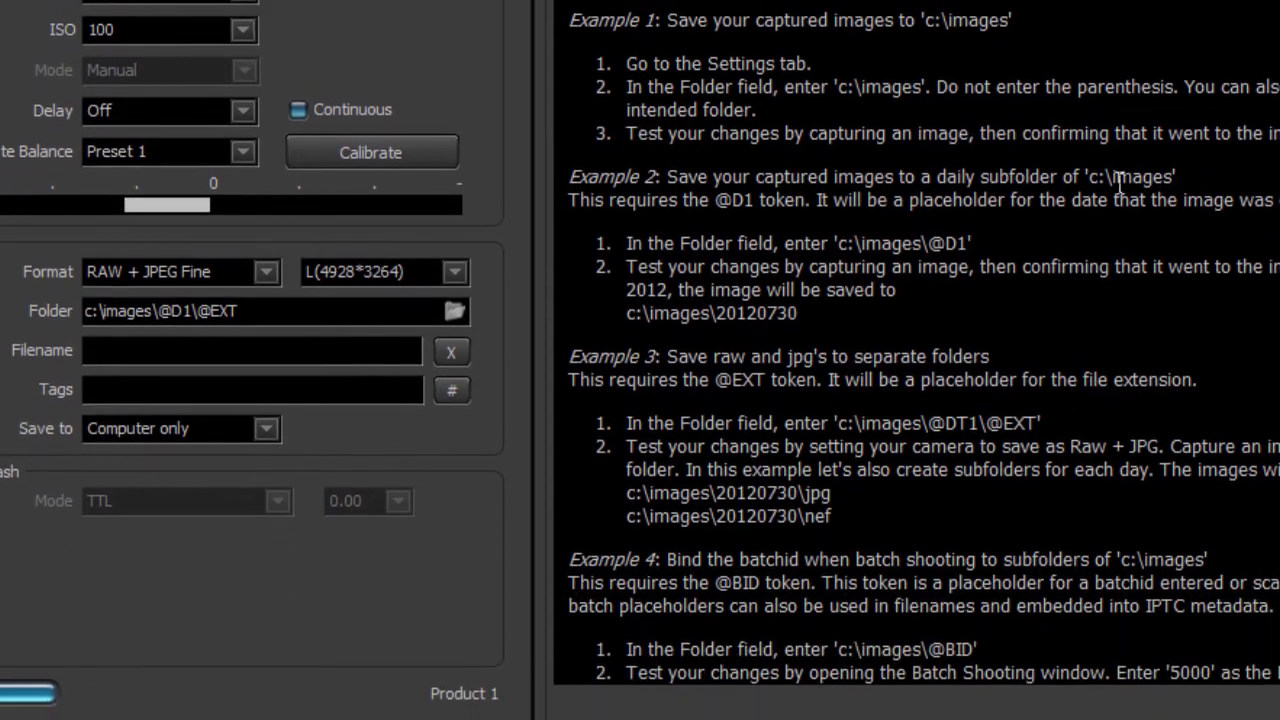
scroll(916, 360, "down", 6)
scroll(916, 340, "down", 12)
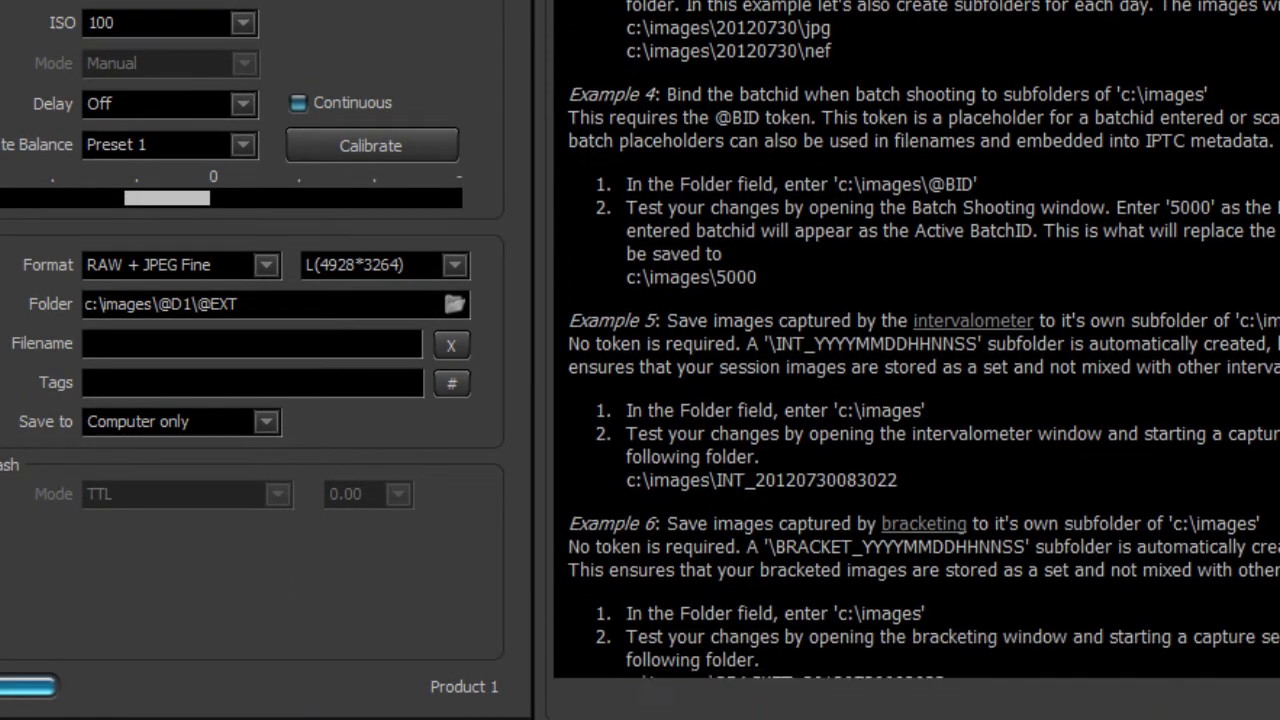
scroll(916, 340, "down", 20)
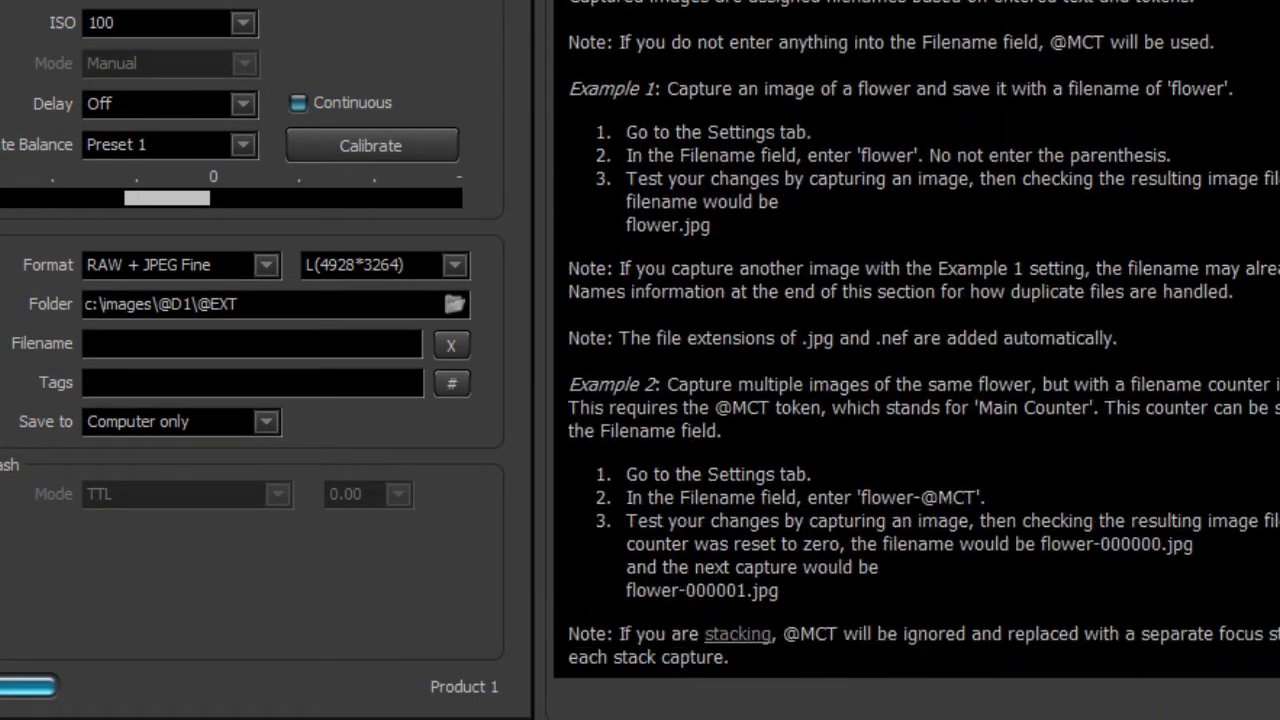
scroll(738, 507, "down", 1)
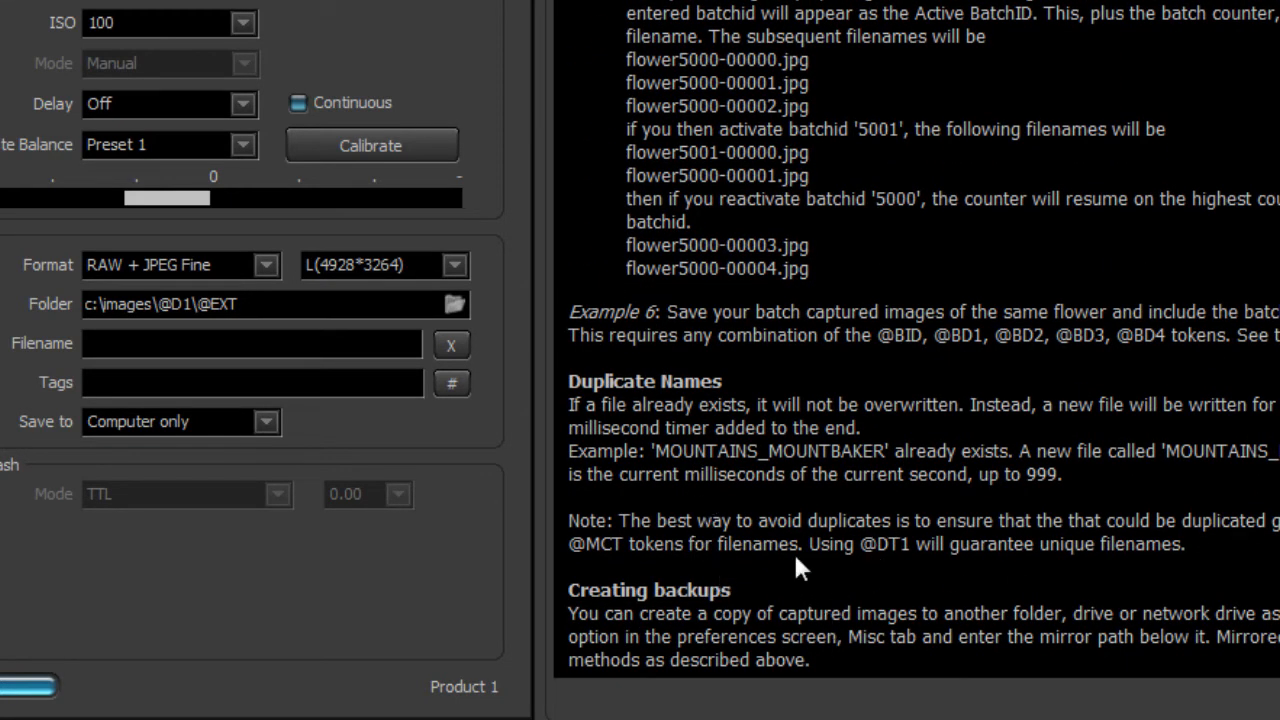
left_click_drag(860, 543, 908, 551)
left_click(914, 551)
left_click(908, 552)
left_click_drag(568, 543, 632, 544)
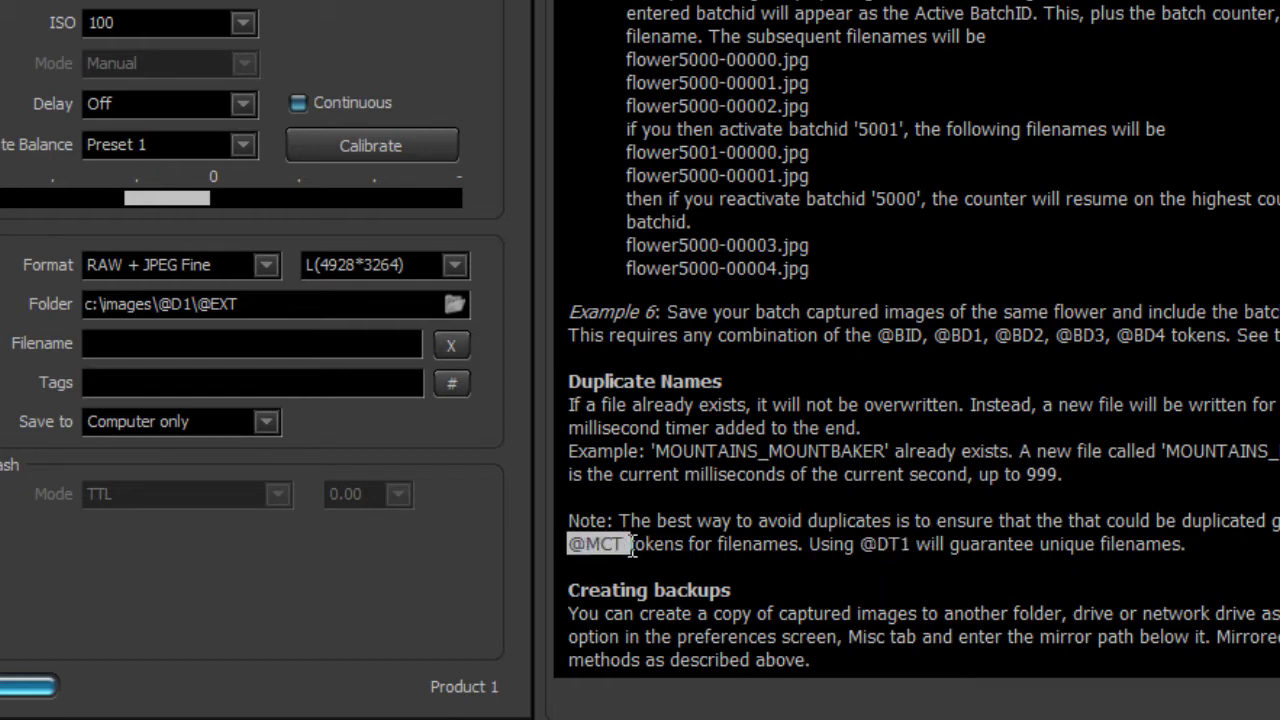
left_click(657, 565)
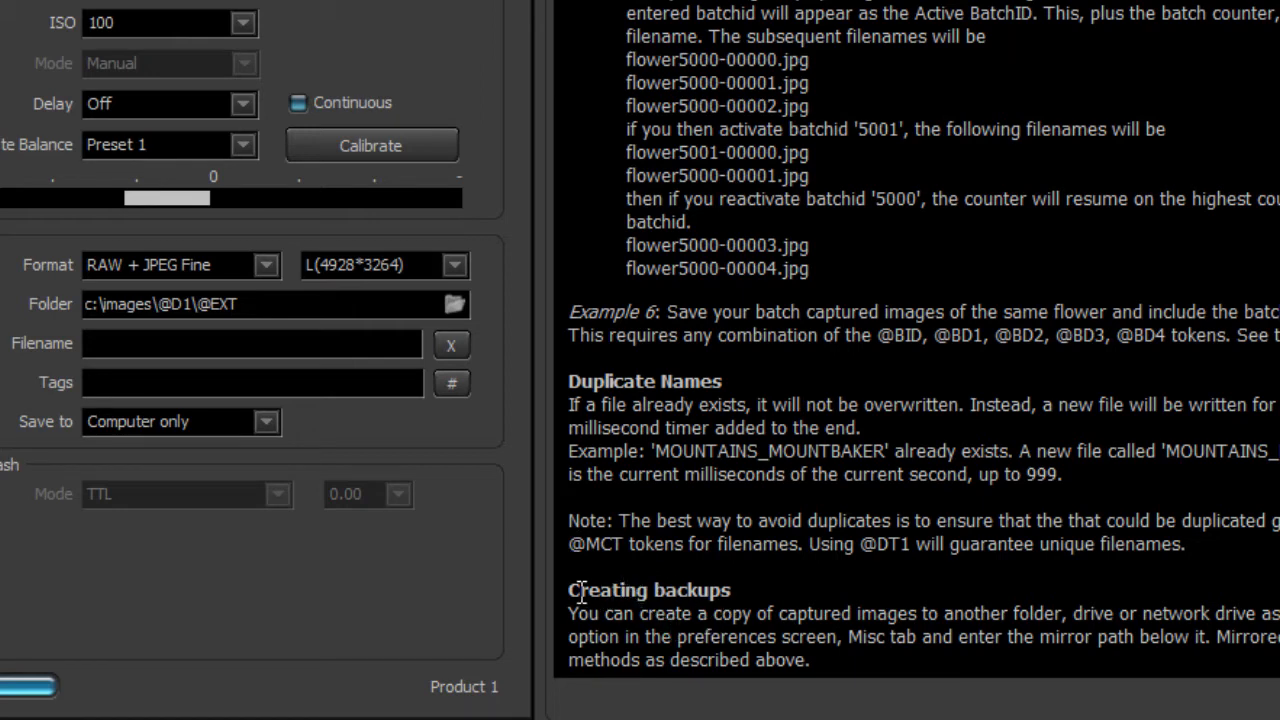
left_click_drag(570, 598, 697, 614)
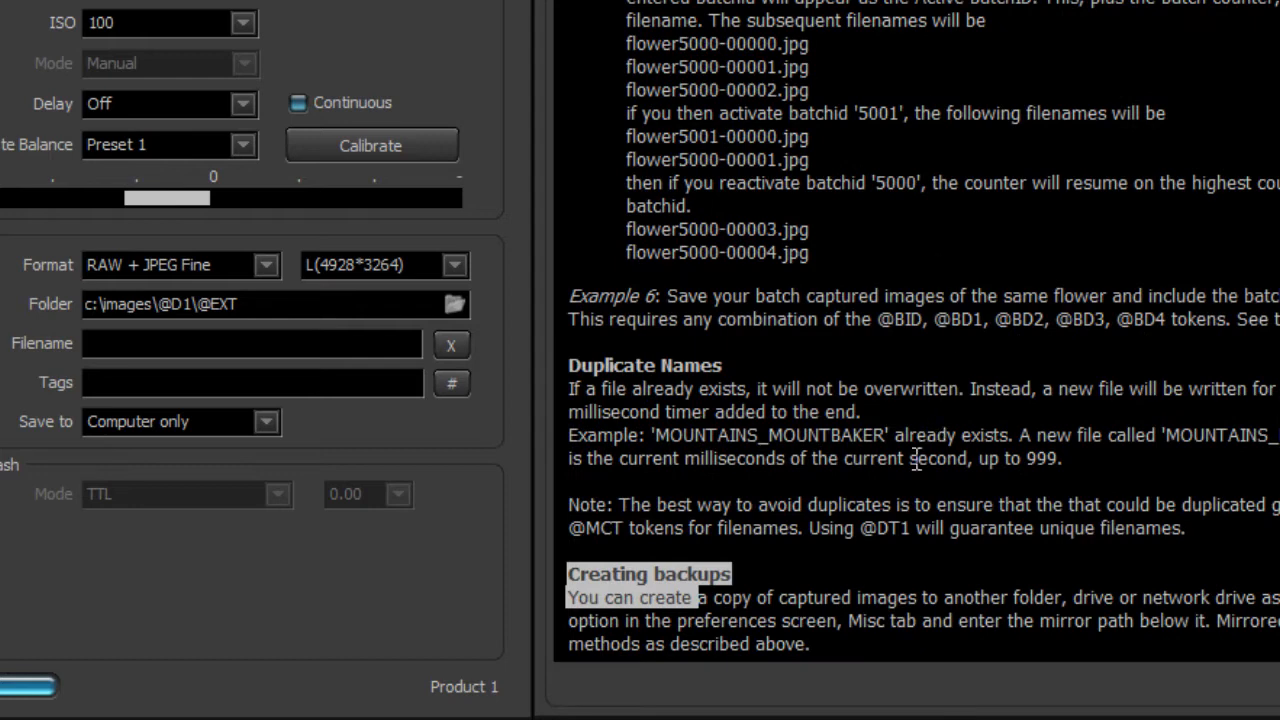
left_click(908, 598)
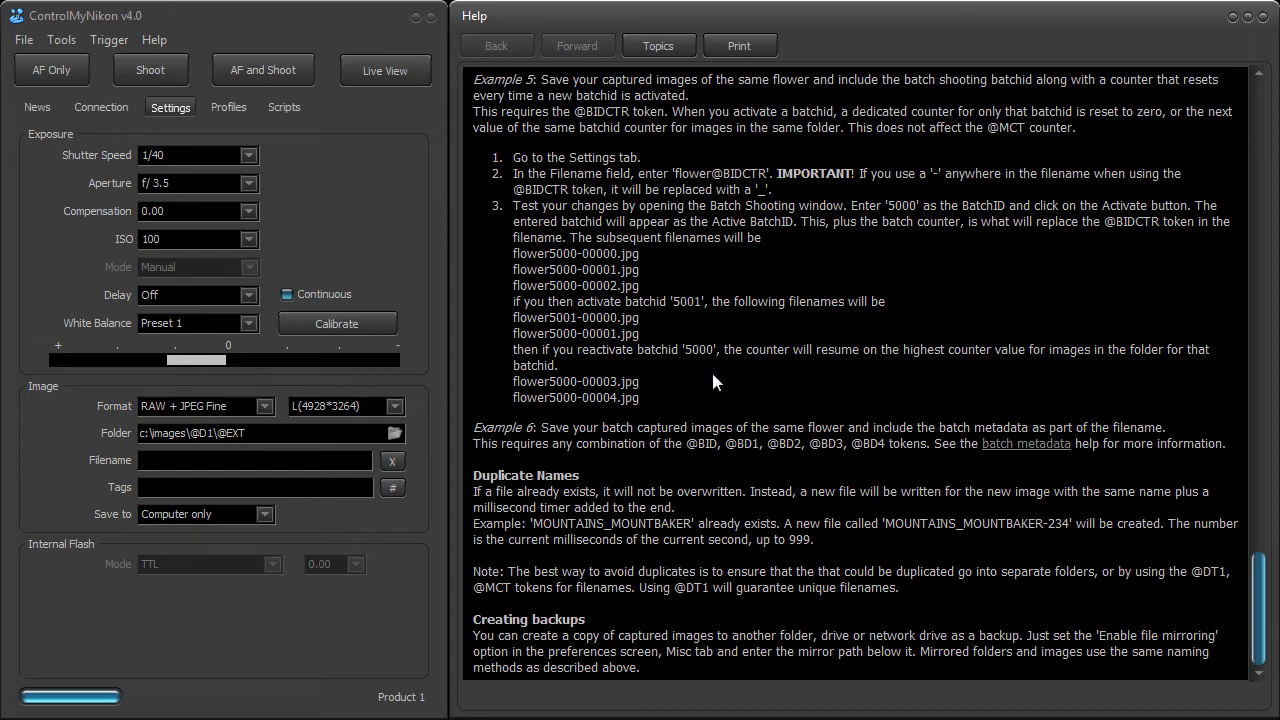
Enable file mirroring in the preferences with the path d:\imagesbackup, and move the dialog aside to uncover the save folder setting
left_click(61, 40)
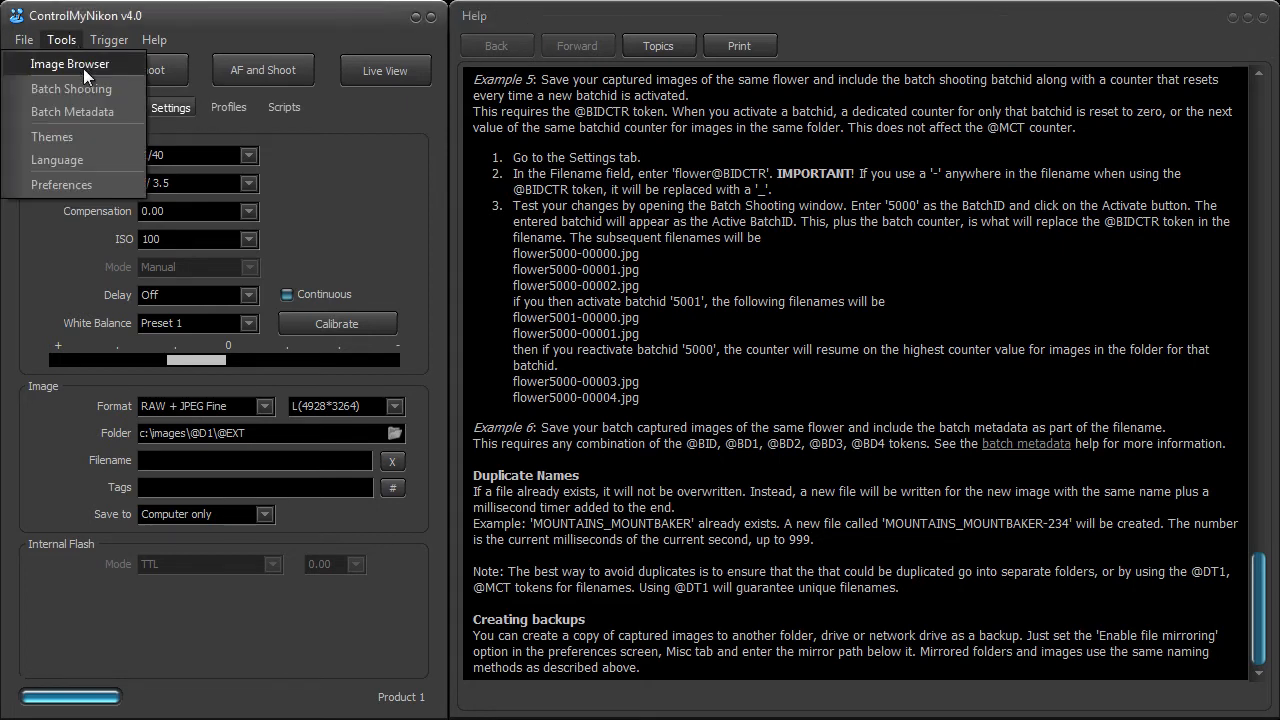
left_click(61, 185)
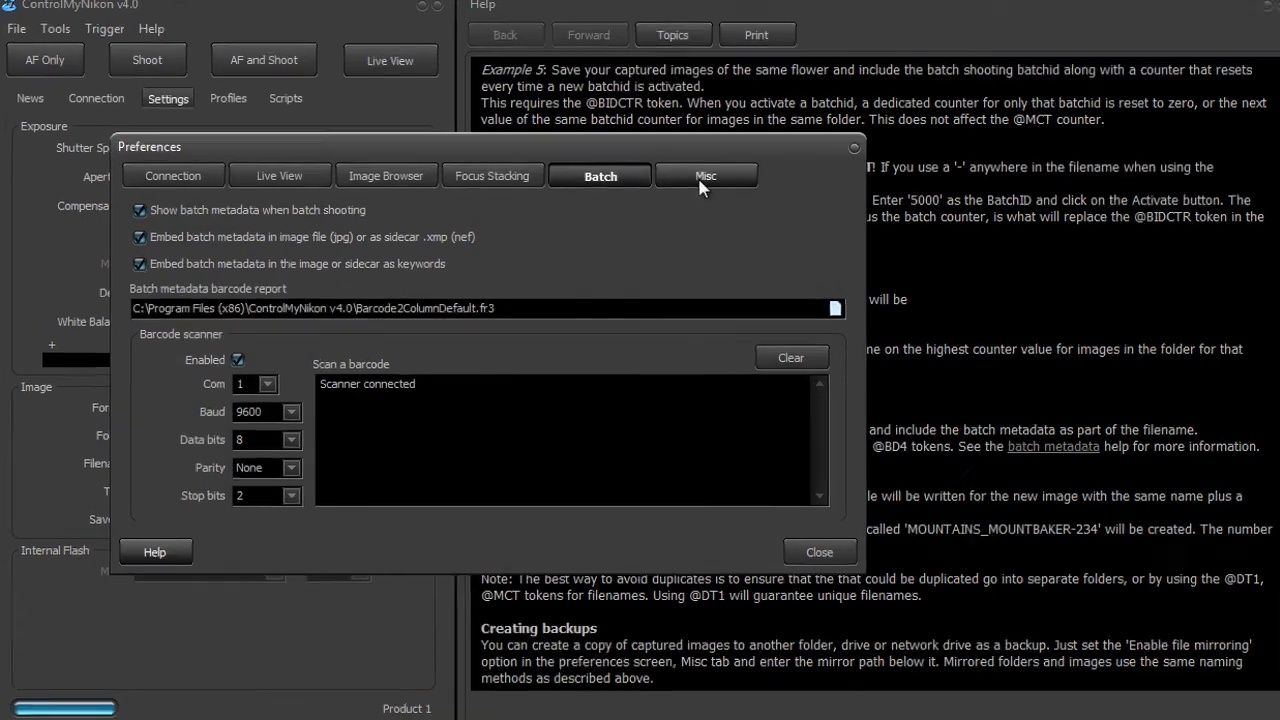
left_click(690, 182)
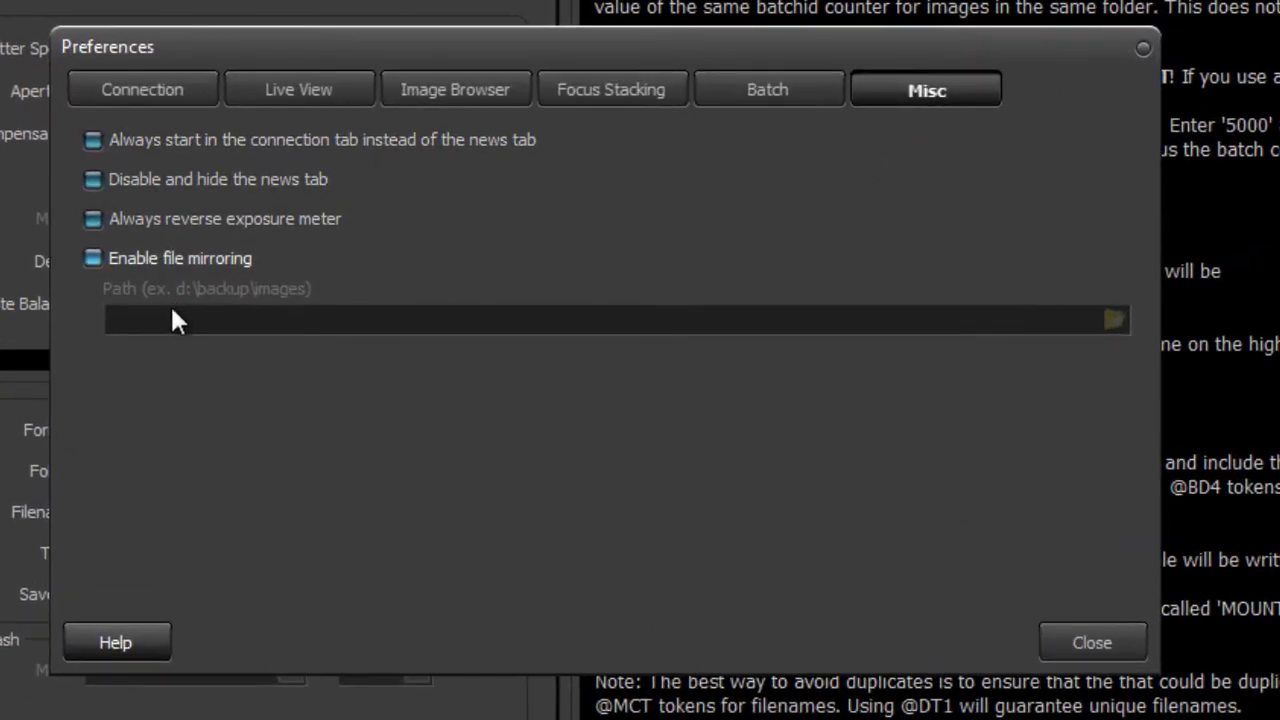
left_click(157, 255)
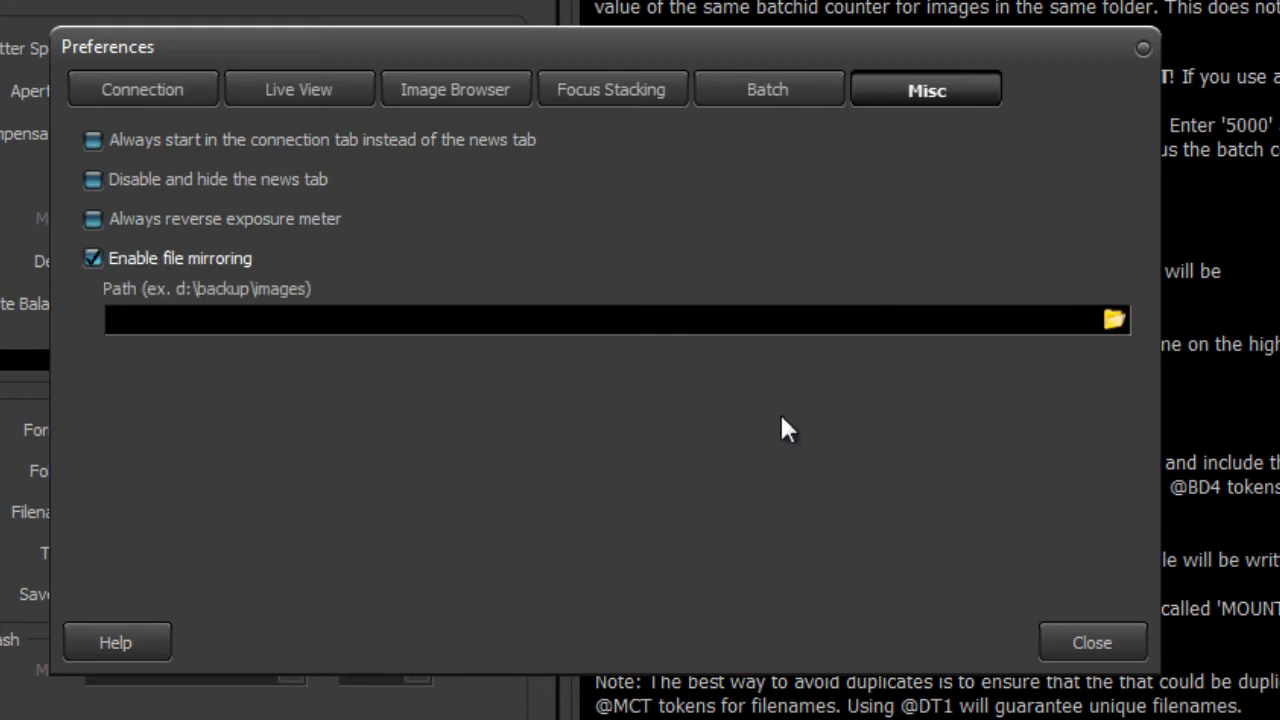
left_click(634, 321)
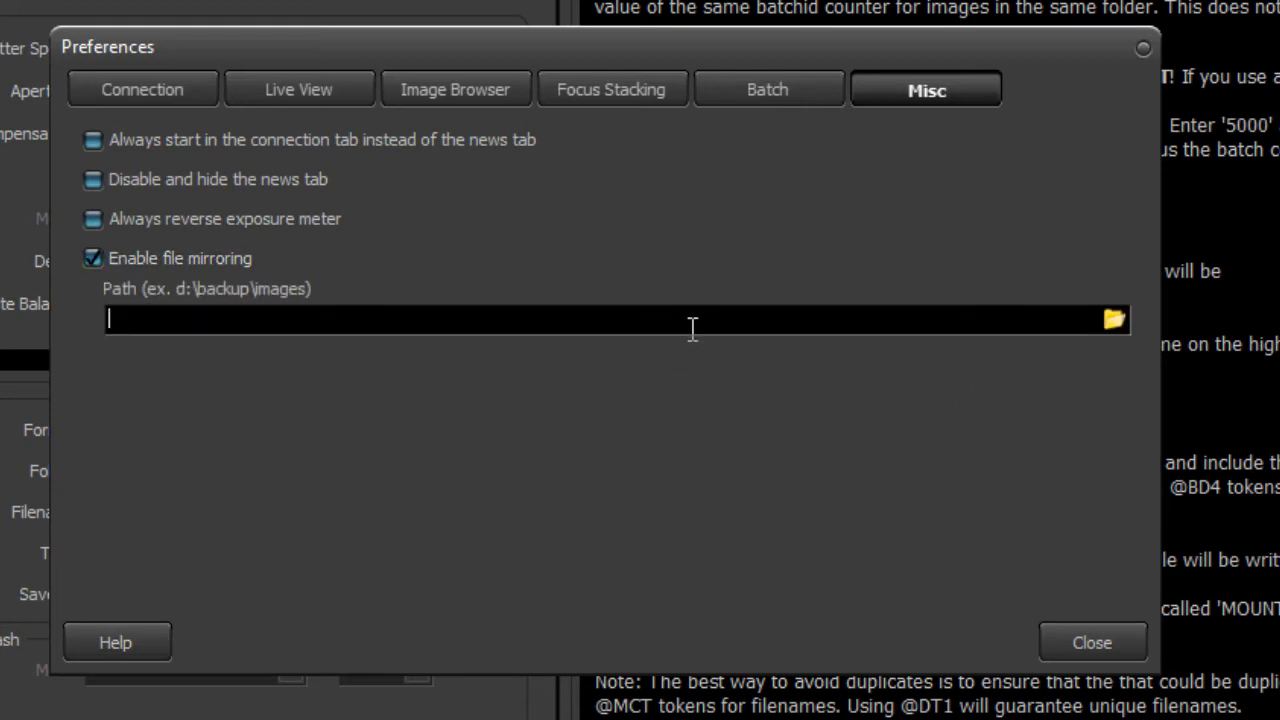
type("d:\\imagesback")
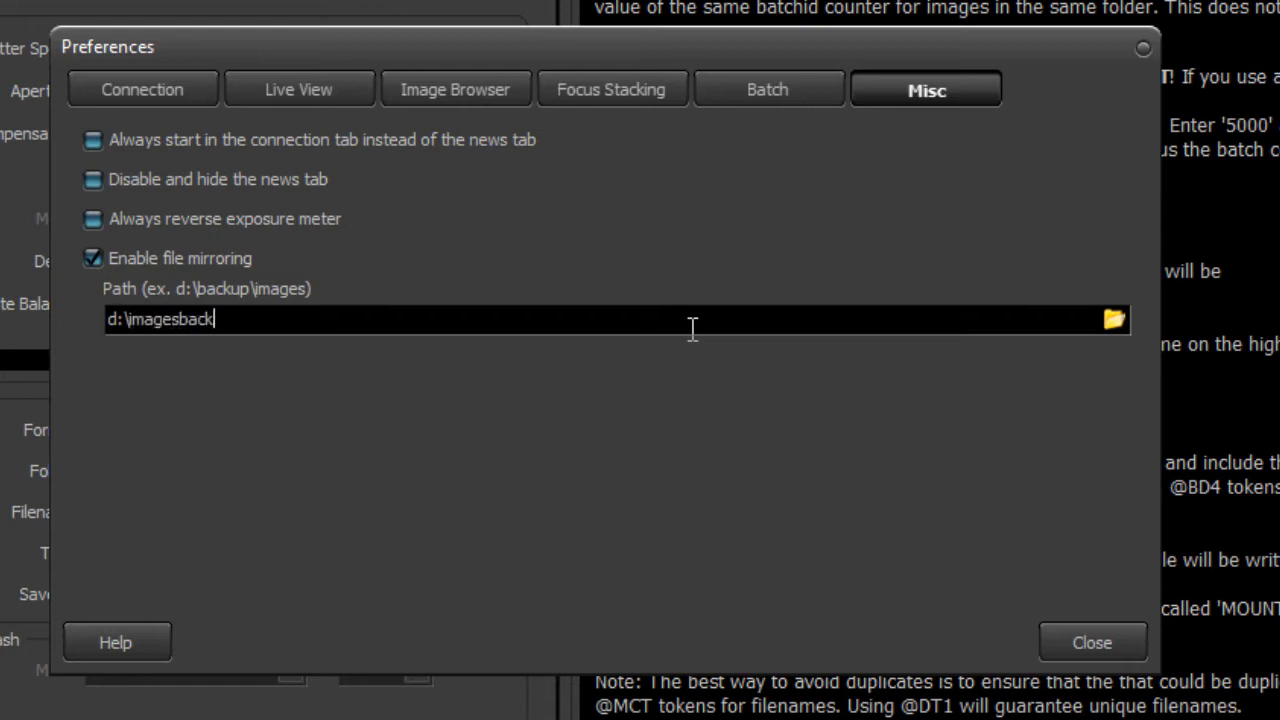
type("up")
left_click_drag(714, 51, 1139, 56)
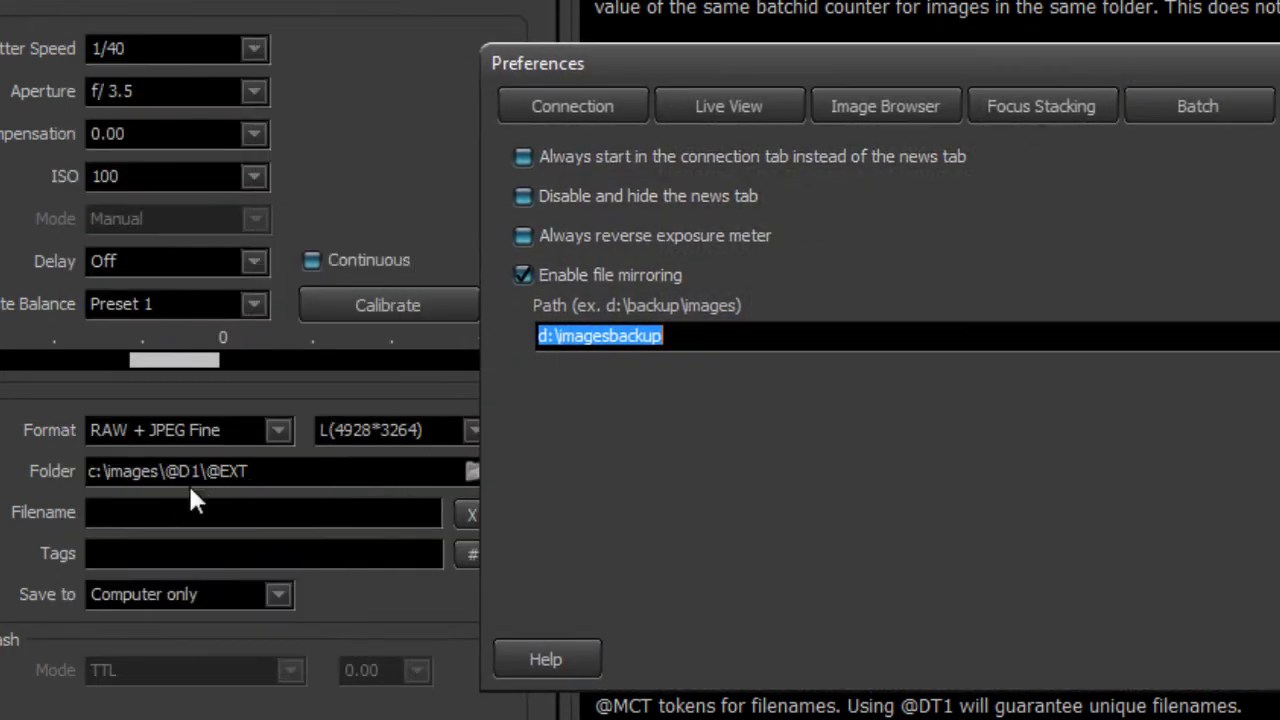
Clear the mirror path in the preferences and disable file mirroring
left_click(707, 336)
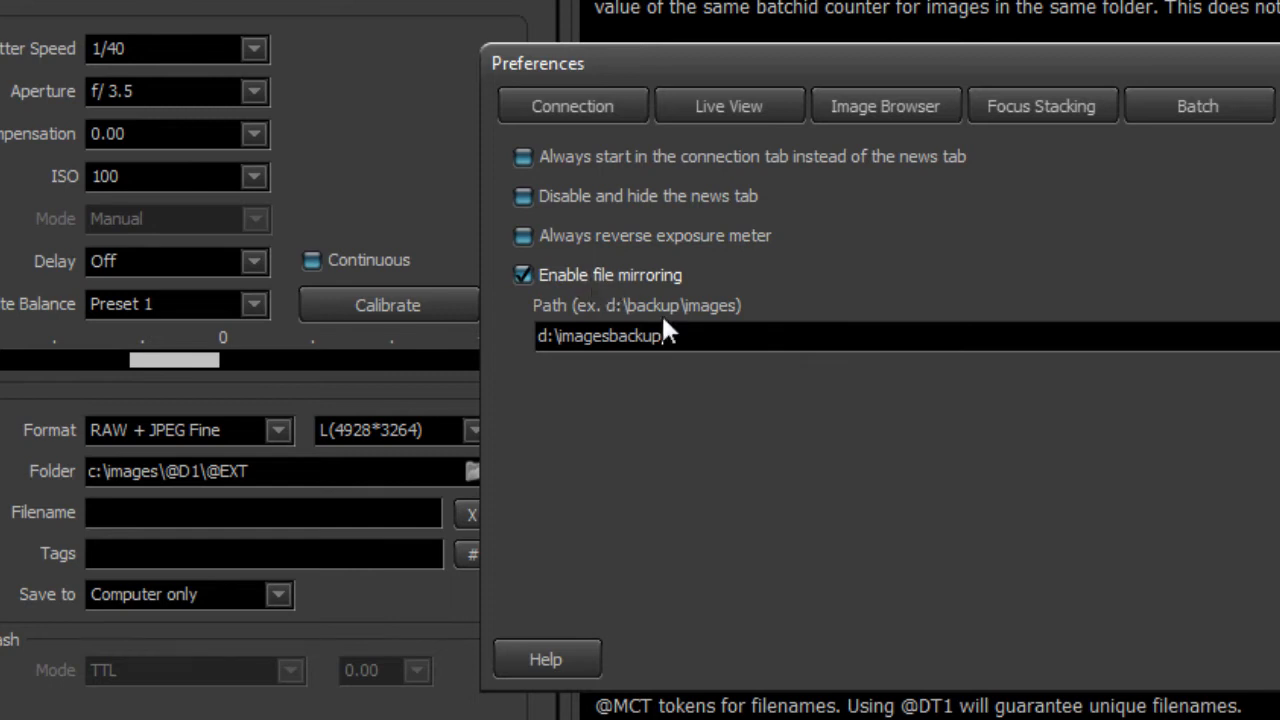
left_click_drag(690, 341, 263, 328)
key("BackSpace")
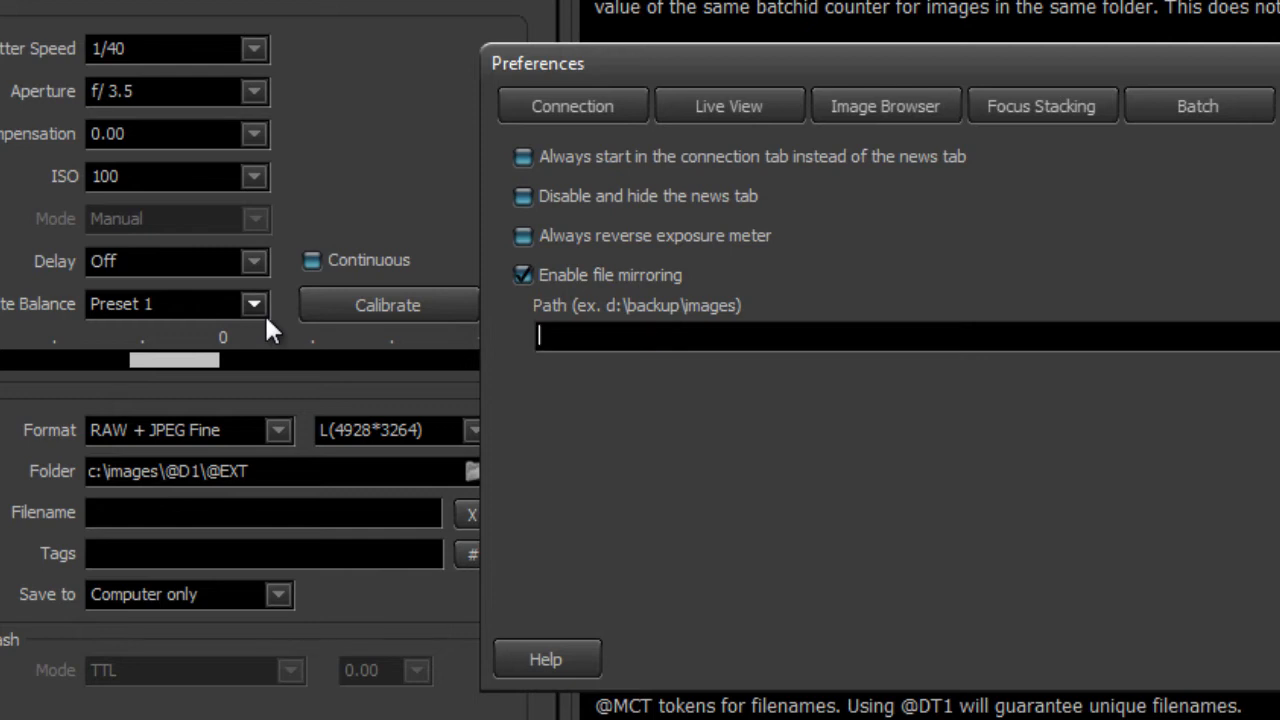
left_click(586, 270)
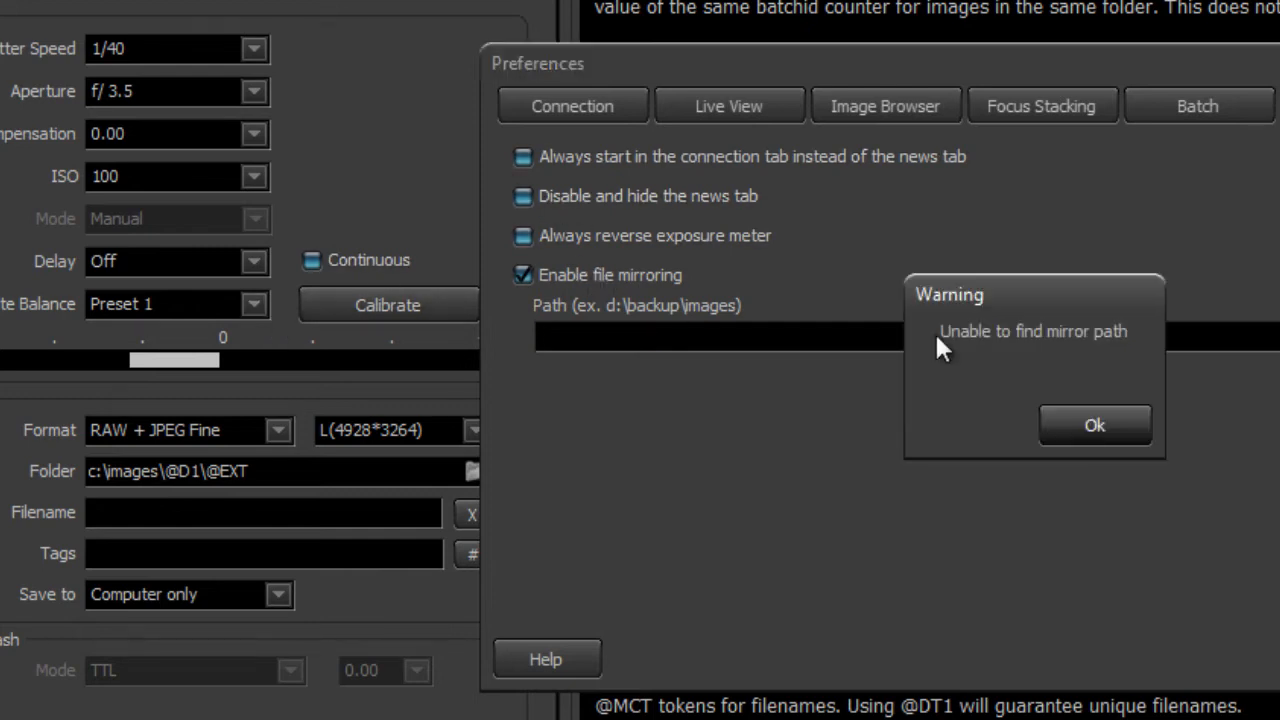
left_click(1095, 427)
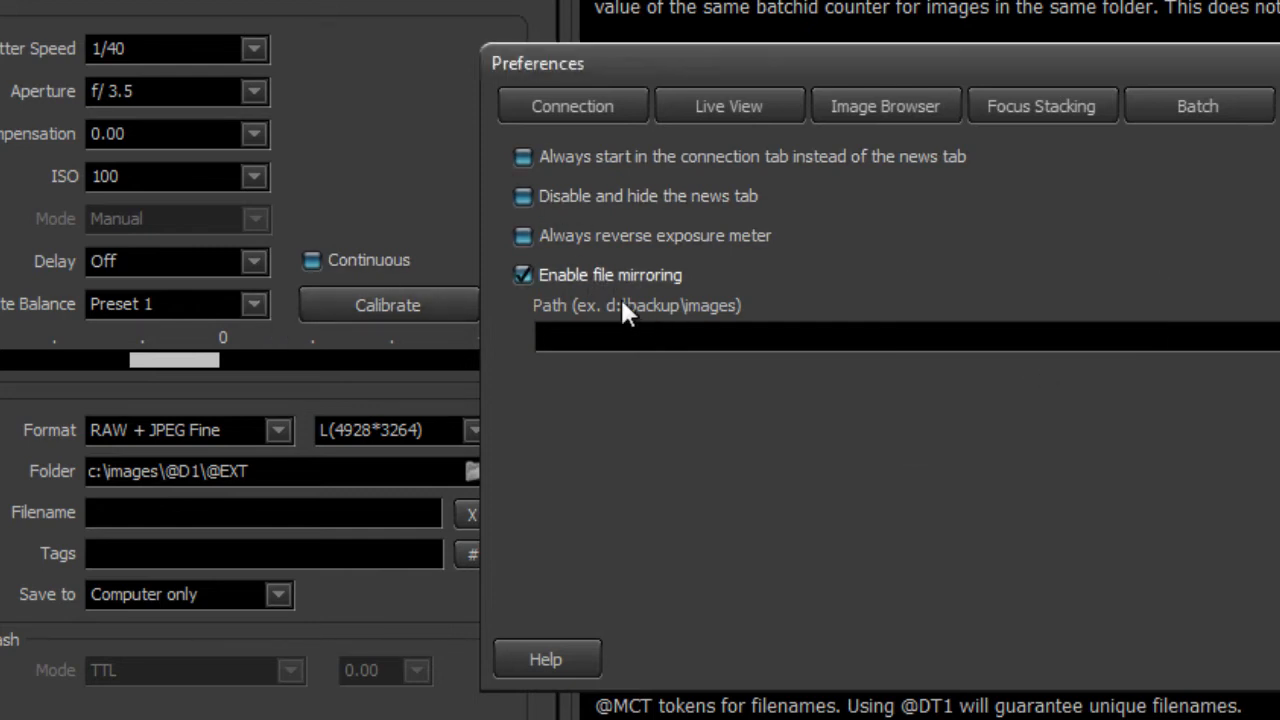
left_click(529, 272)
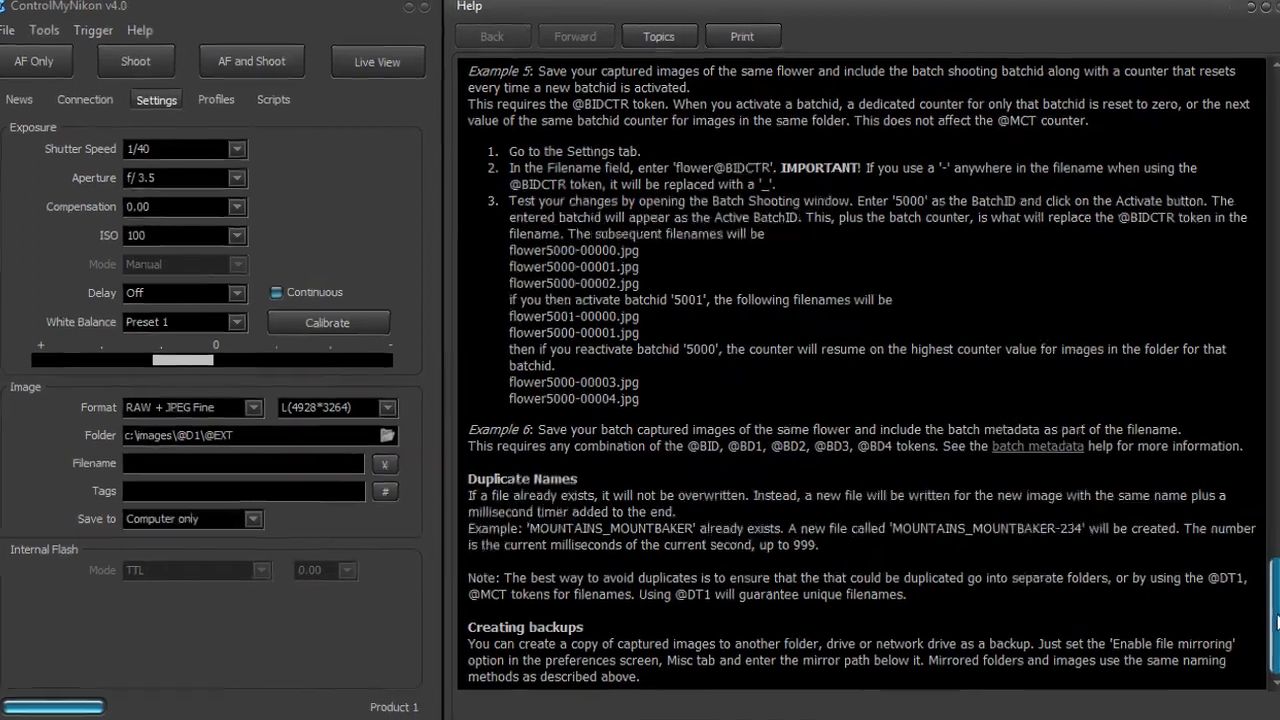
left_click_drag(1259, 610, 1279, 112)
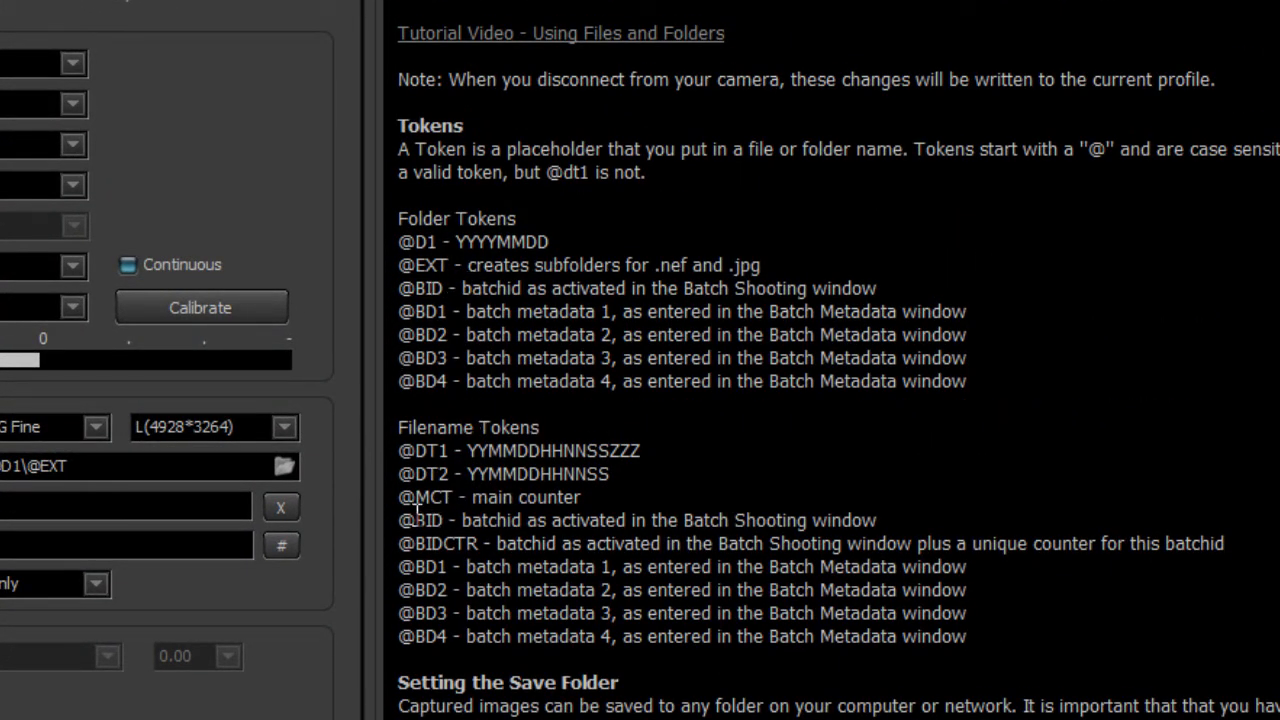
left_click_drag(452, 520, 397, 522)
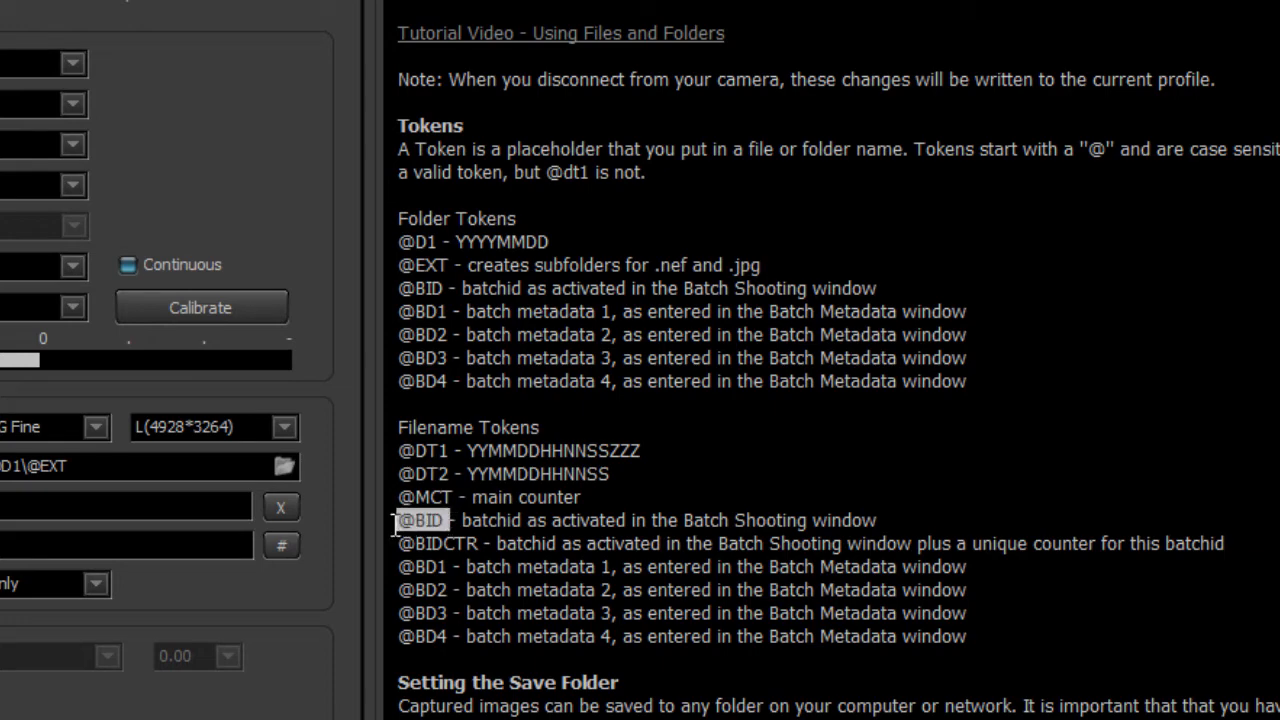
left_click_drag(482, 544, 398, 522)
left_click(449, 527)
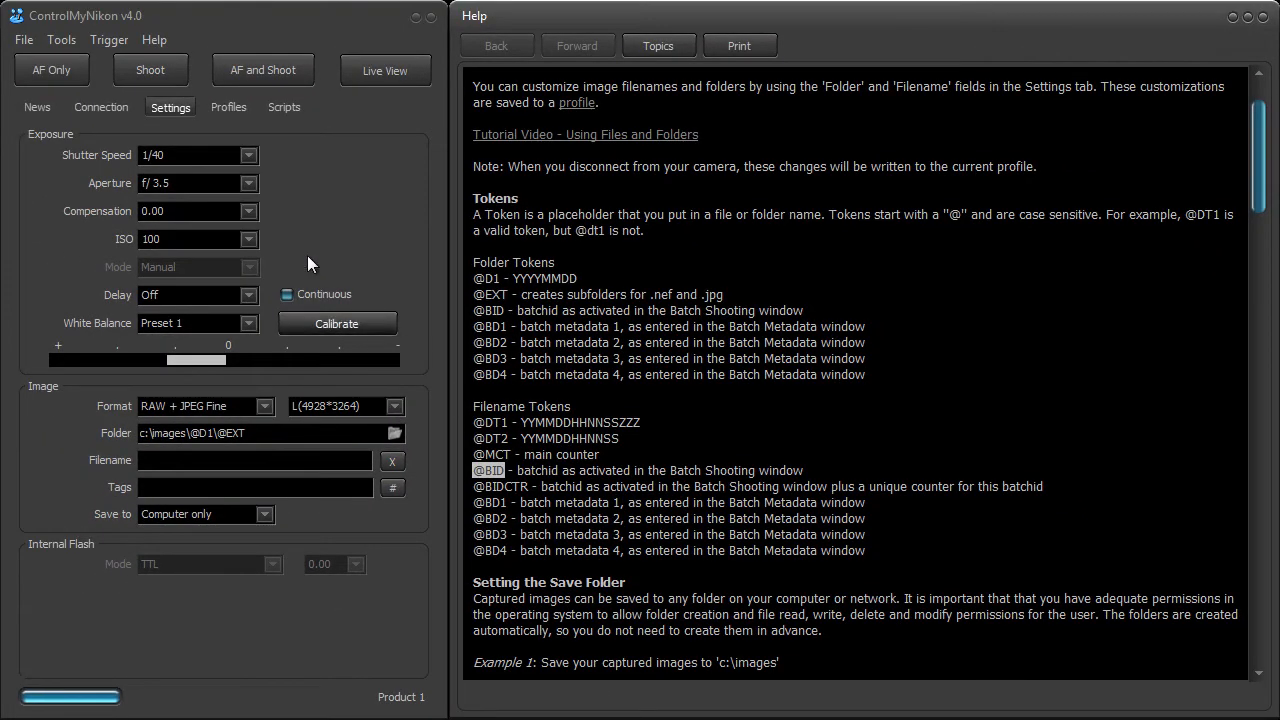
Open the Batch Shooting window, place it over the settings area, and activate BatchID 1000
left_click(71, 41)
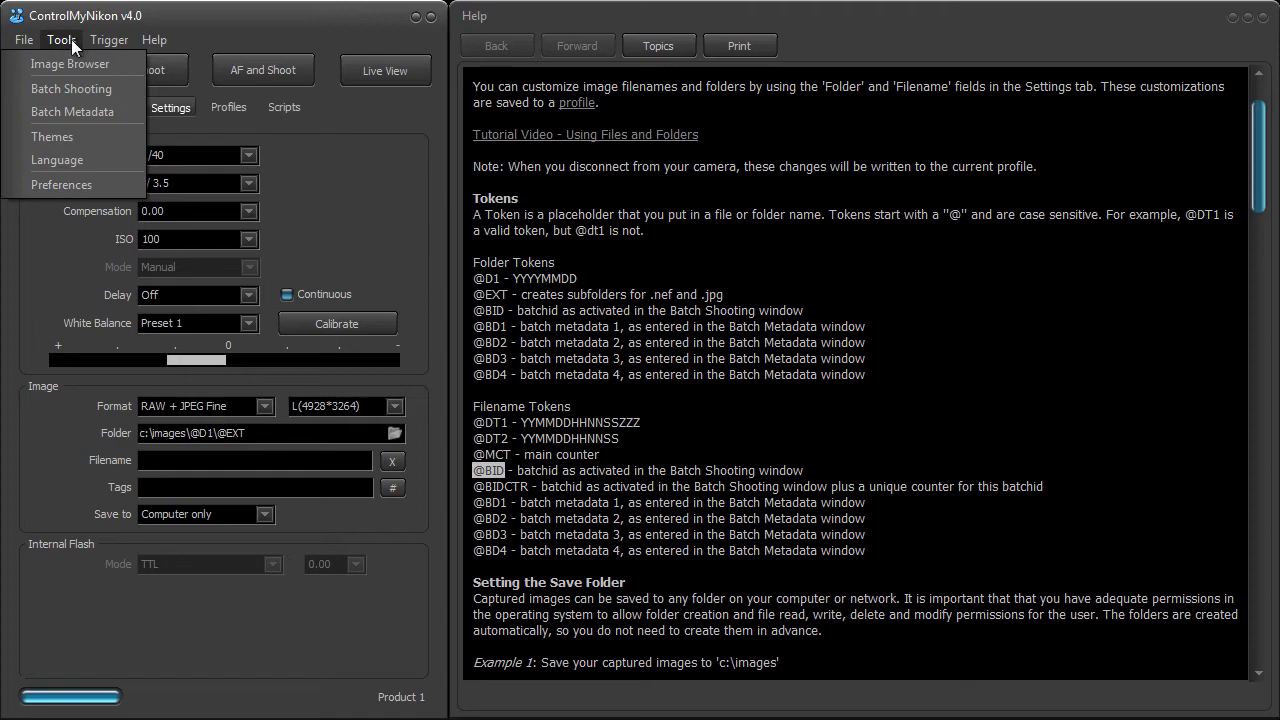
left_click(73, 91)
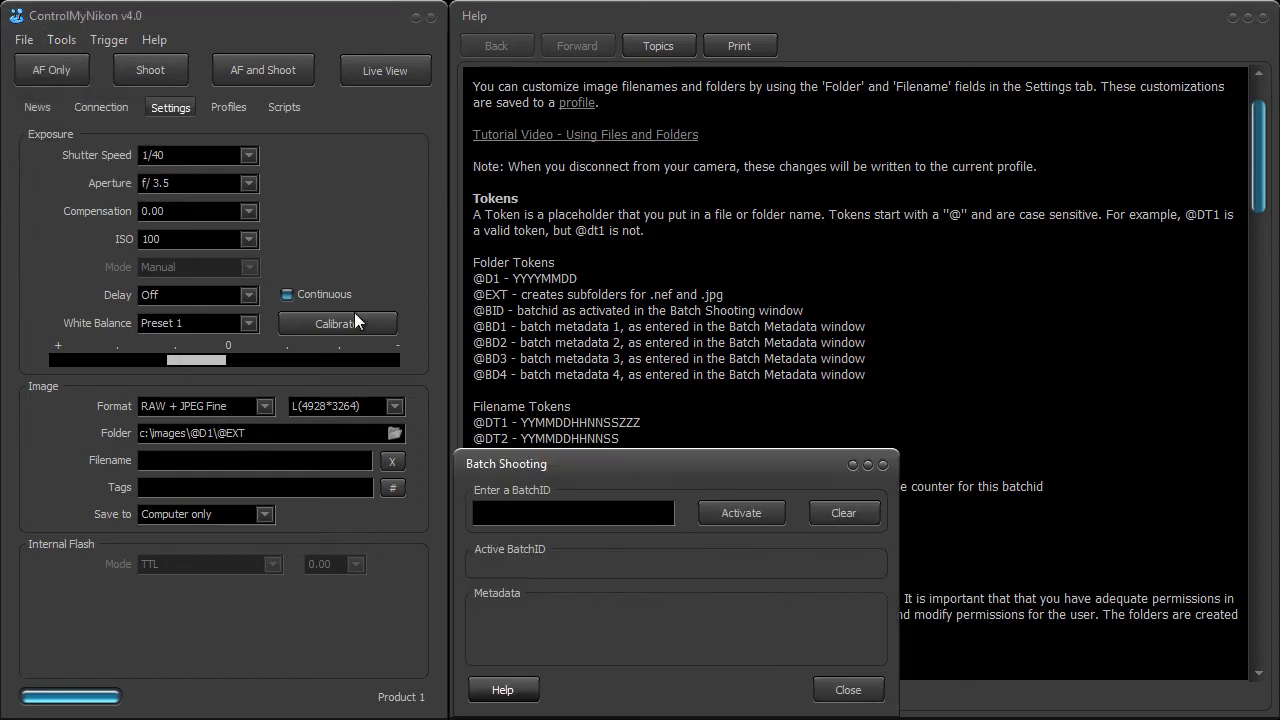
left_click_drag(532, 468, 352, 427)
left_click_drag(291, 391, 279, 389)
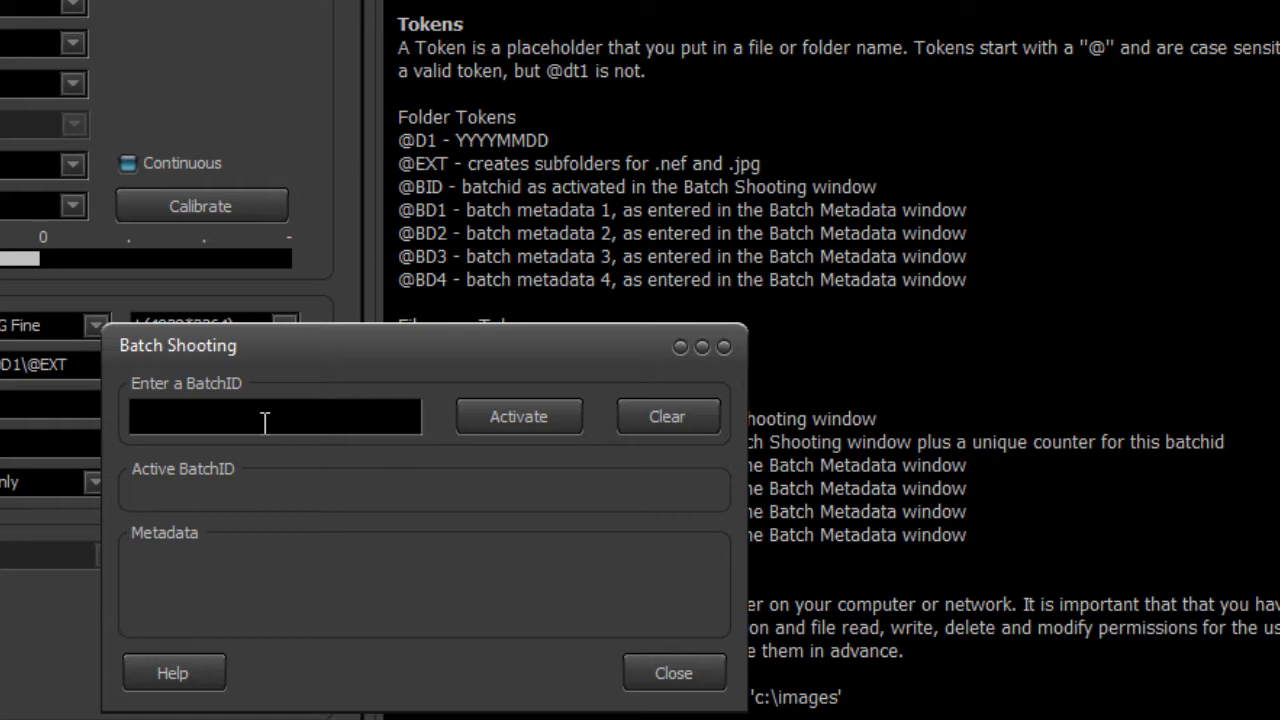
left_click(265, 421)
type("1000")
left_click(521, 418)
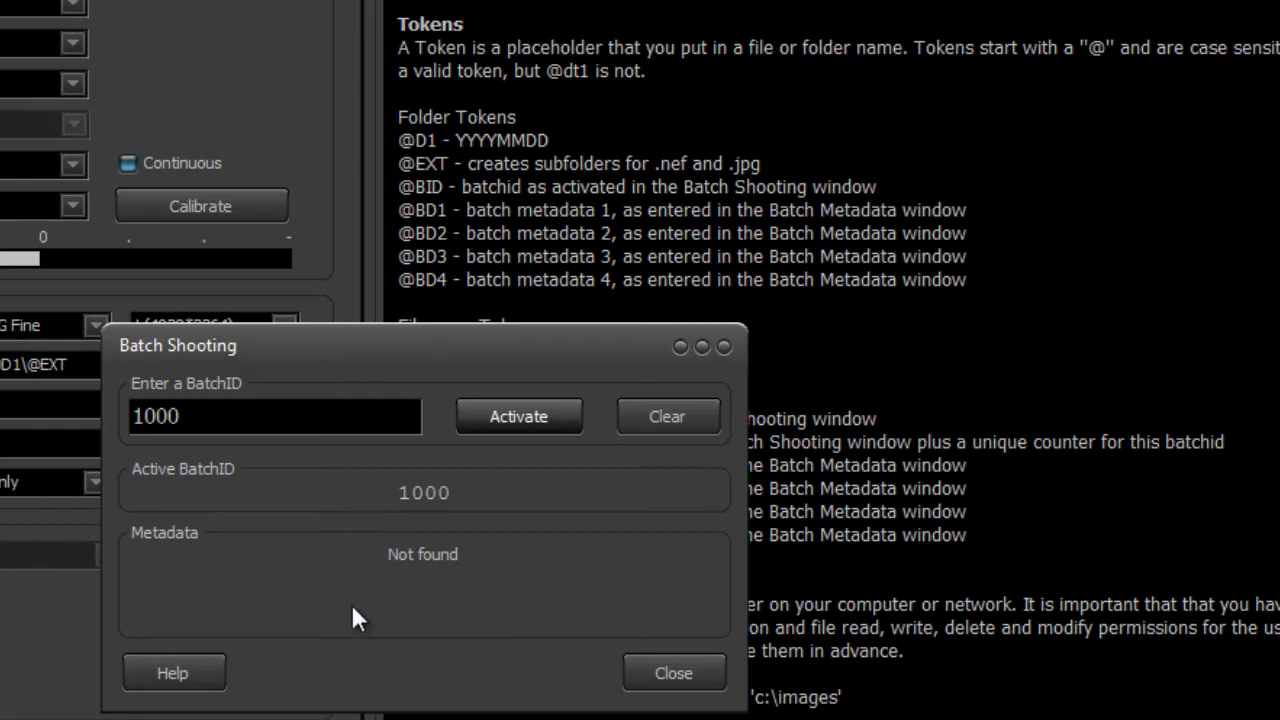
Shorten the main window and place the Batch Shooting window beneath it, keeping the image settings and Image Browser uncovered
left_click_drag(530, 372, 422, 443)
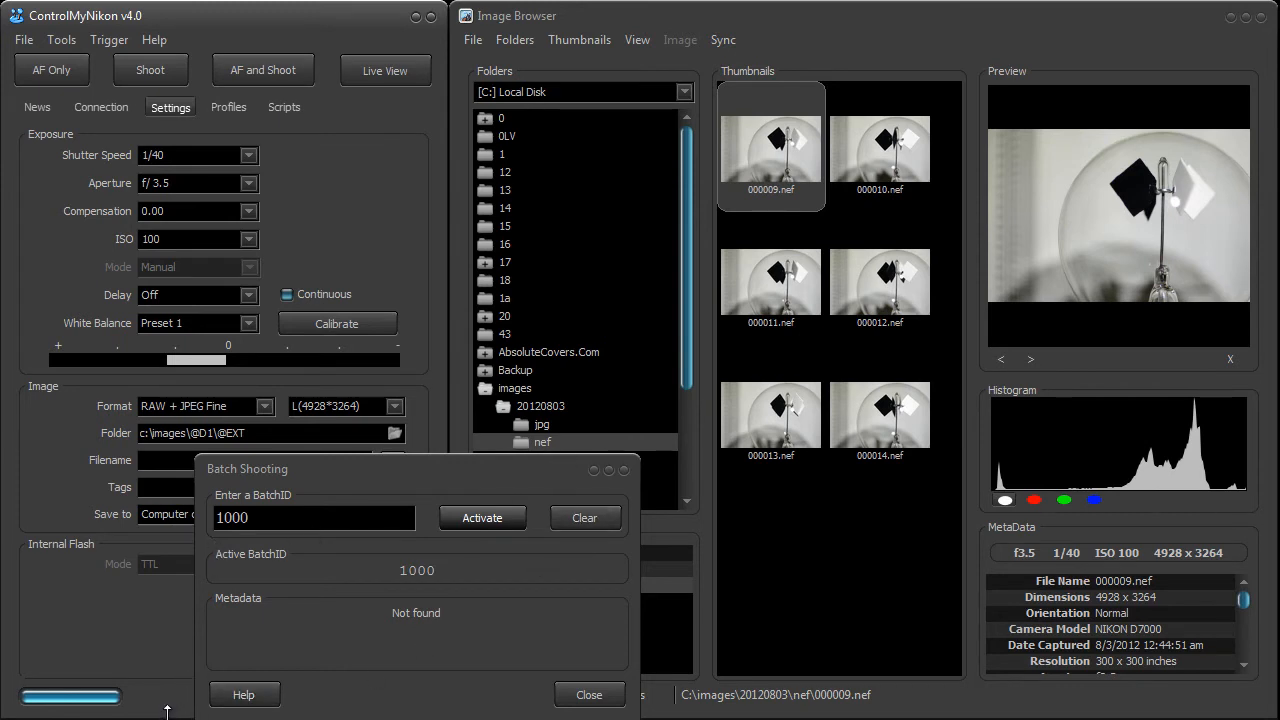
left_click_drag(167, 711, 189, 523)
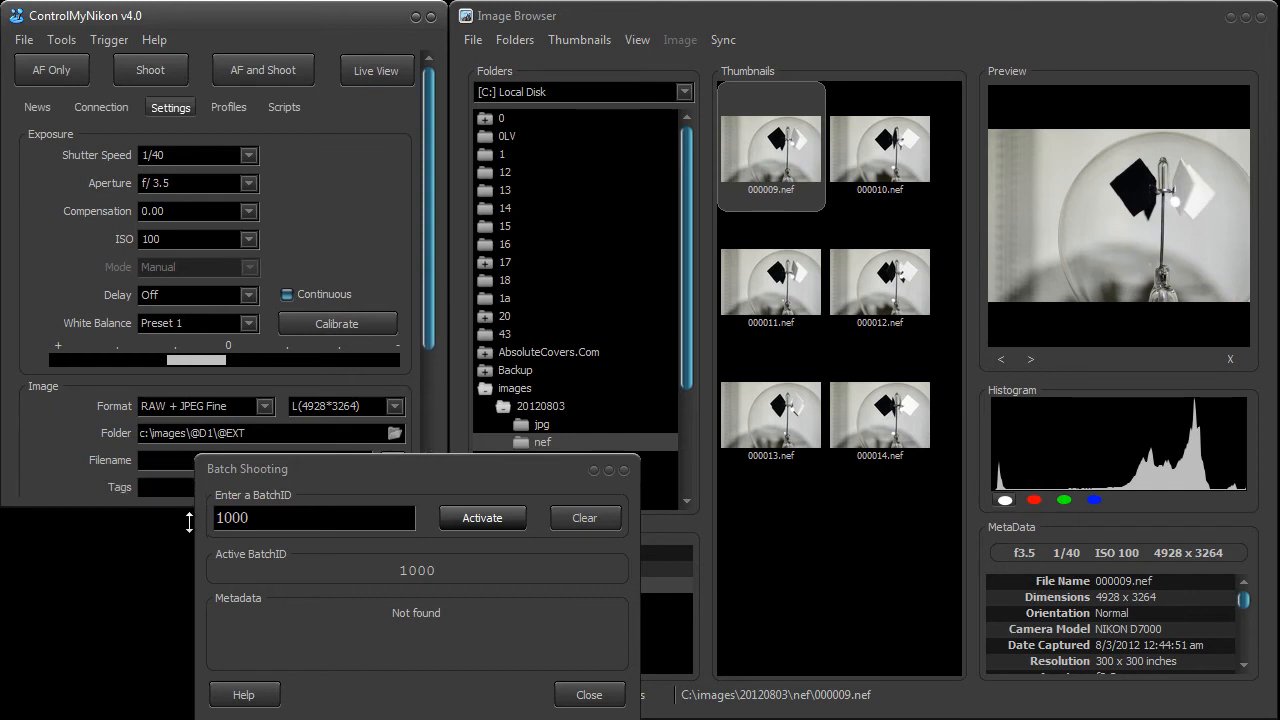
left_click_drag(372, 470, 181, 550)
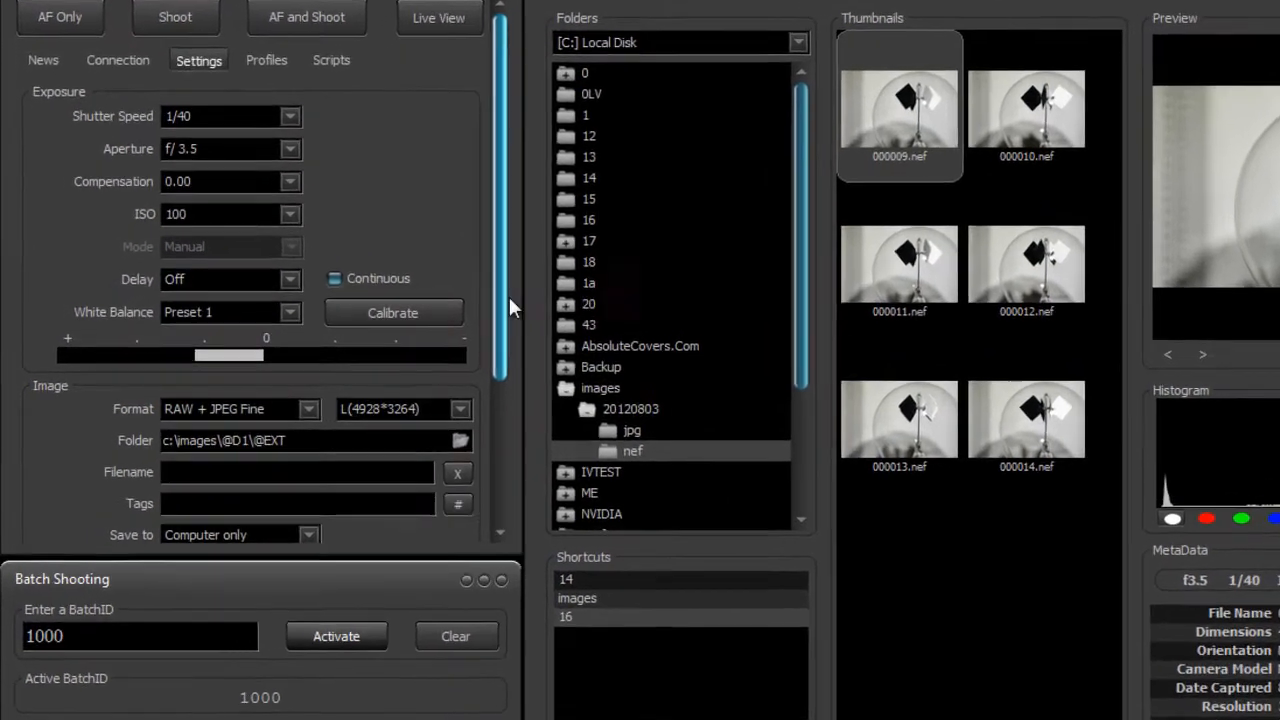
left_click_drag(432, 303, 440, 399)
left_click_drag(527, 398, 516, 308)
left_click(213, 439)
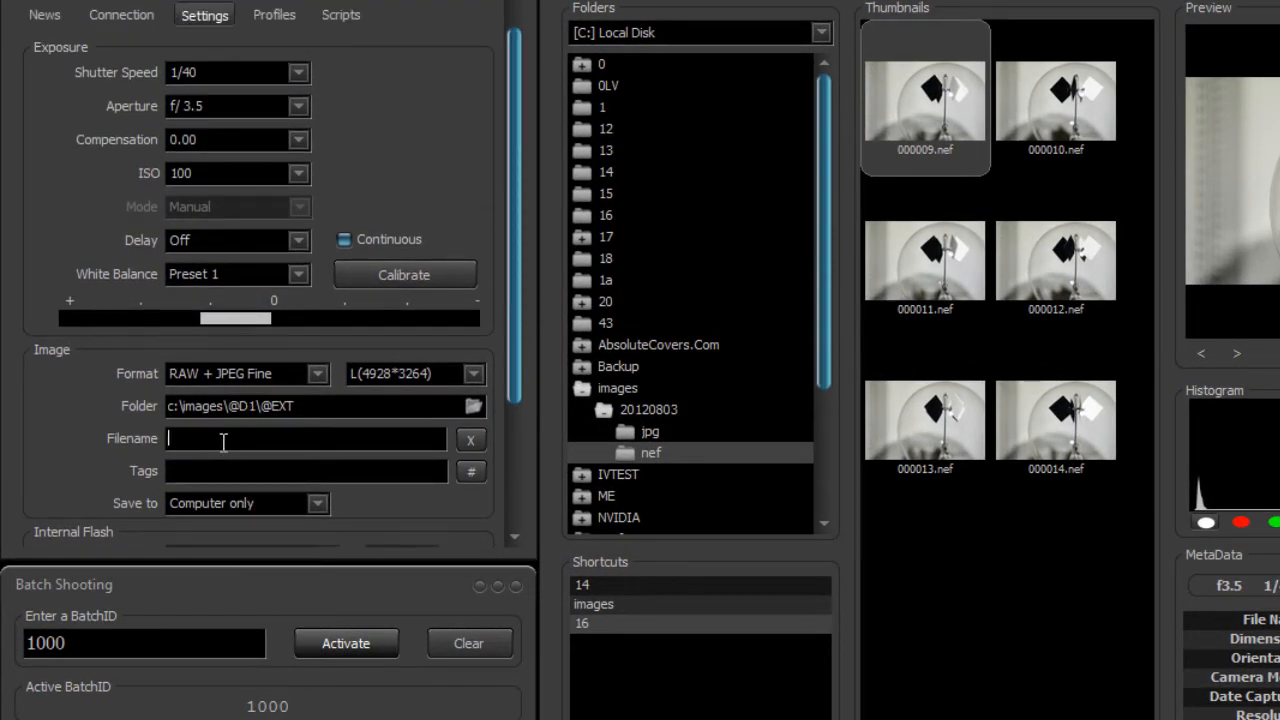
type("@BIDCTR")
left_click(465, 440)
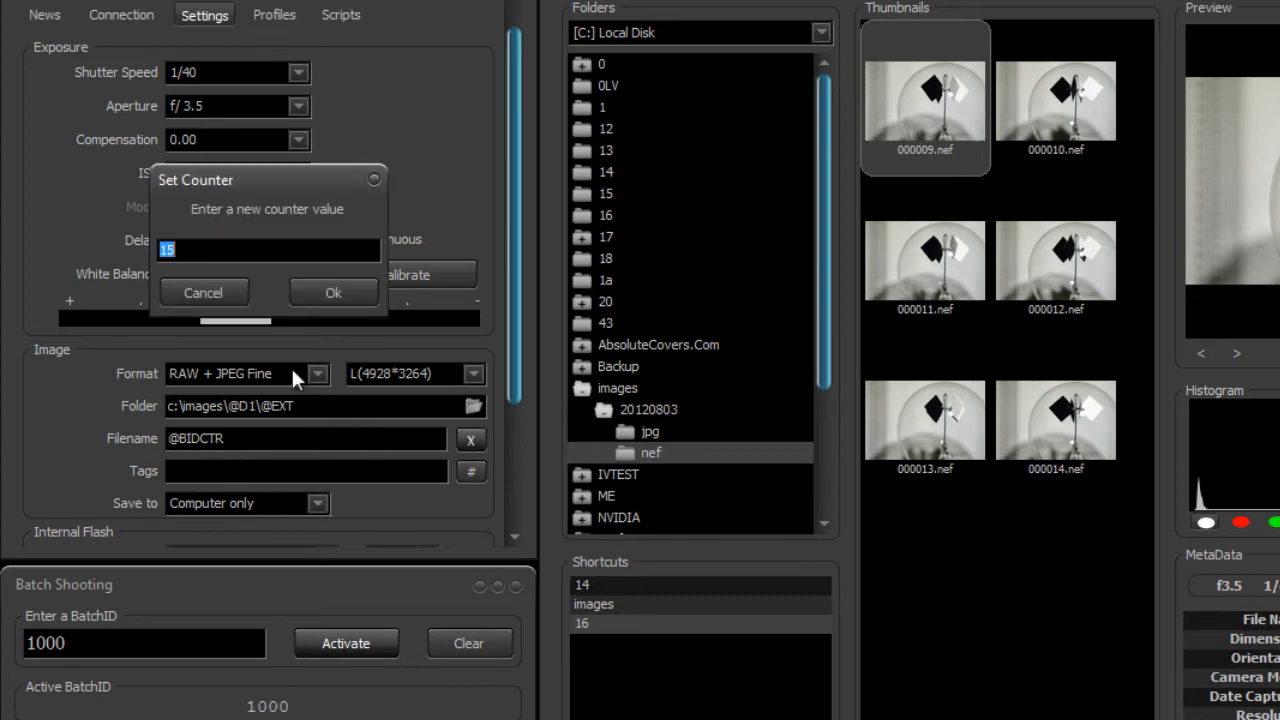
left_click(214, 296)
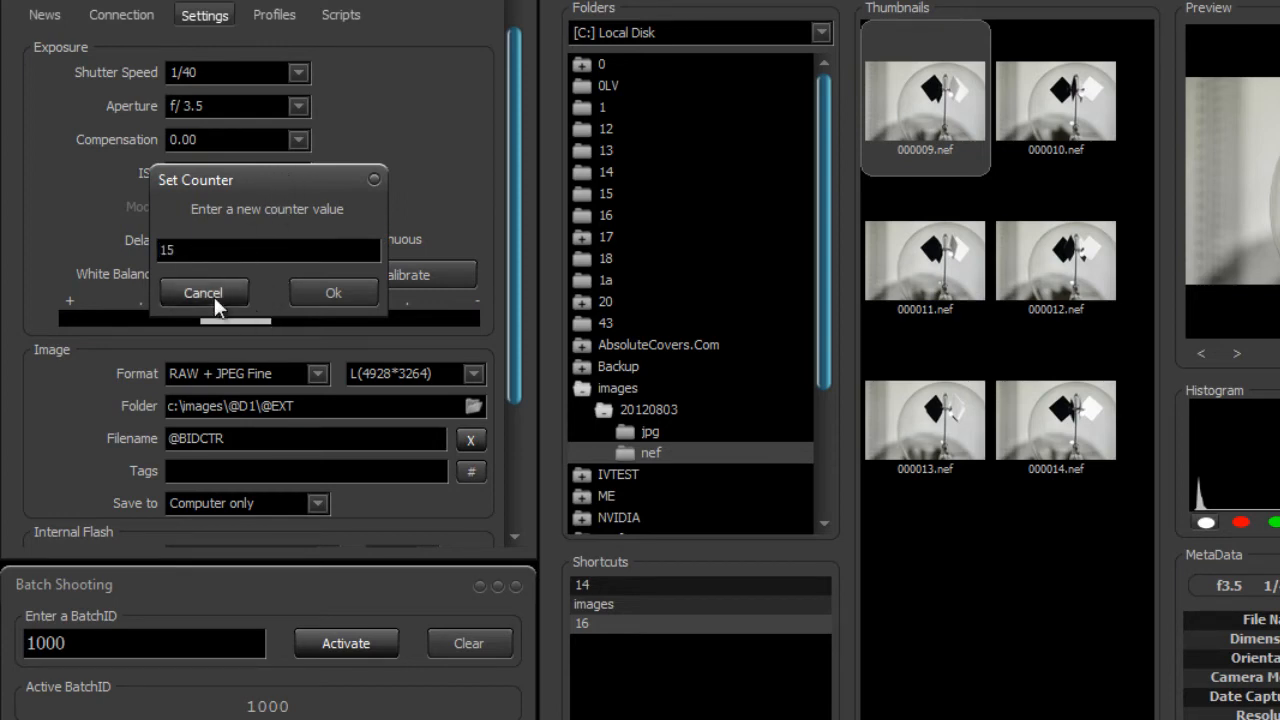
left_click(88, 647)
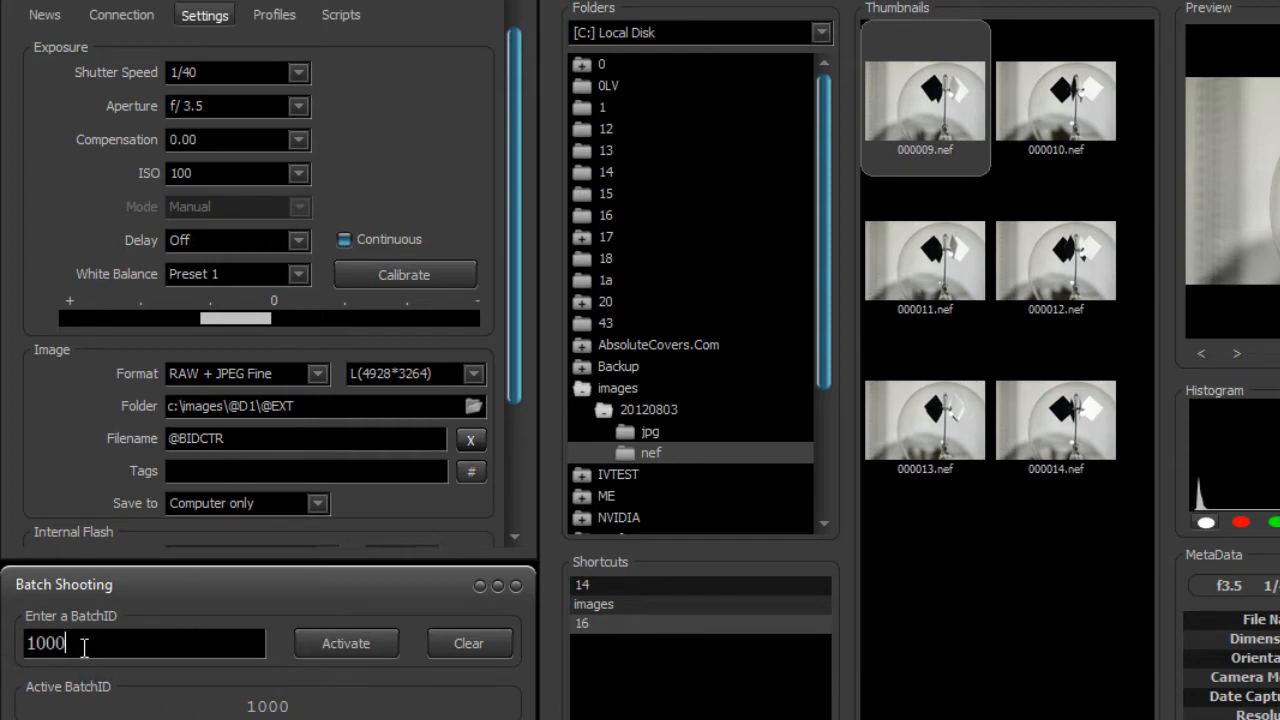
double_click(78, 643)
left_click(78, 643)
Delete all the images in the nef folder
left_click(922, 425)
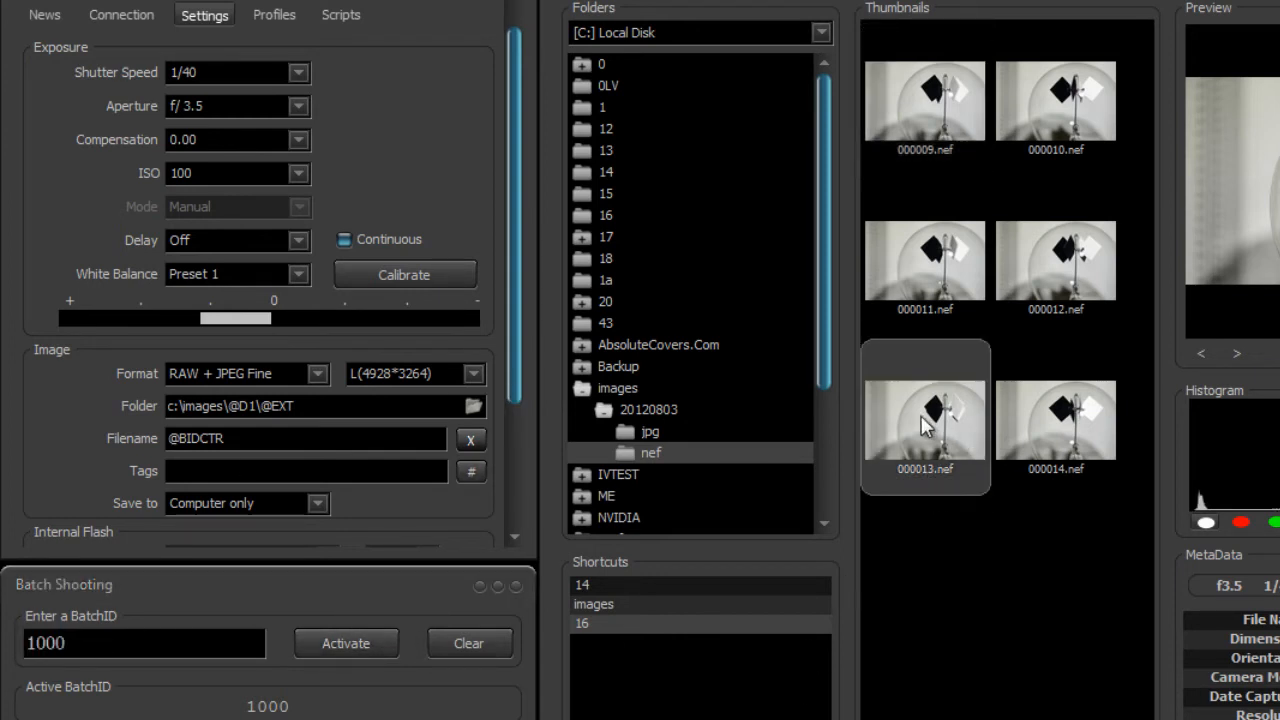
key("ctrl+a")
key("Delete")
key("Return")
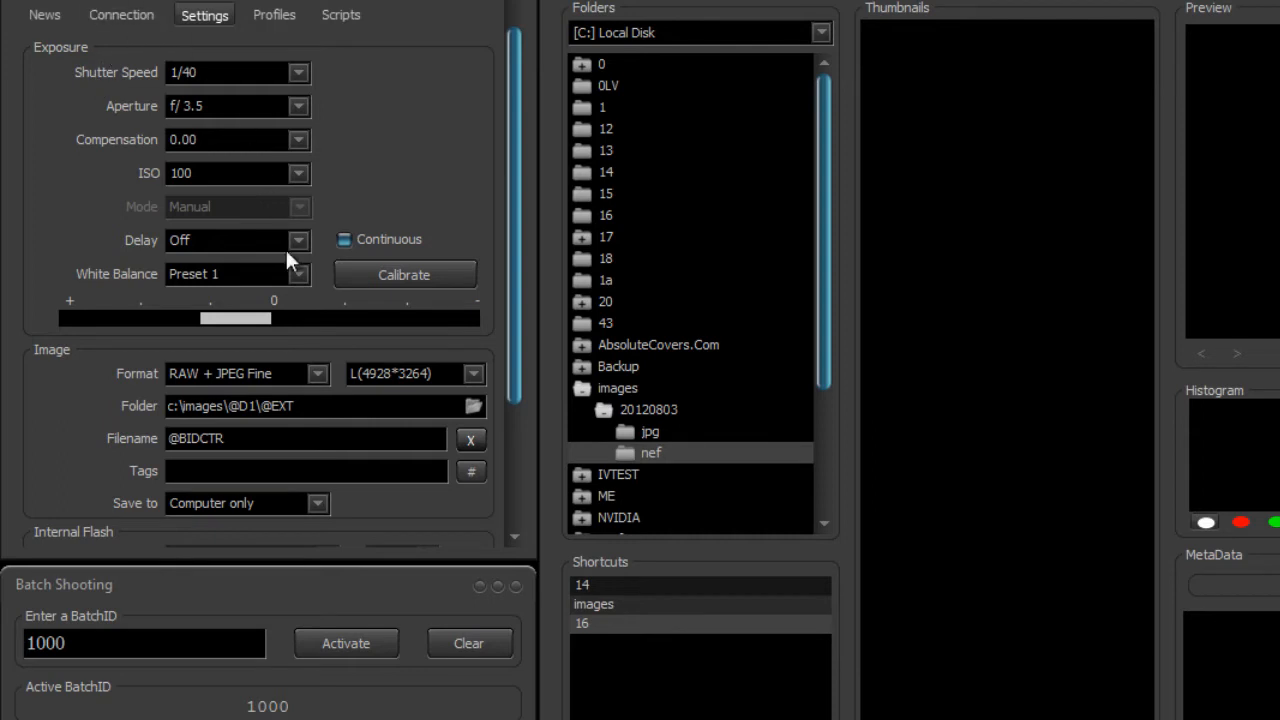
Shorten the save folder path to c:\images and select the images folder in the Image Browser
left_click(257, 406)
left_click(246, 408)
left_click_drag(226, 406, 322, 404)
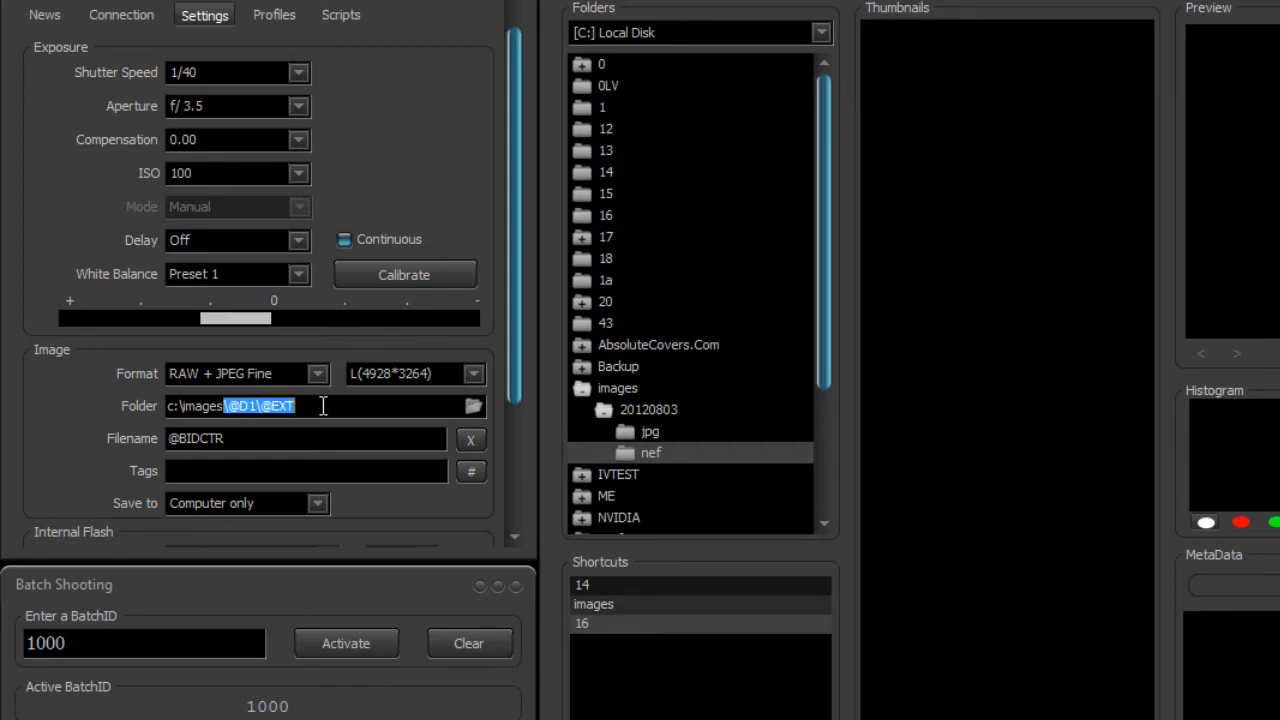
key("BackSpace")
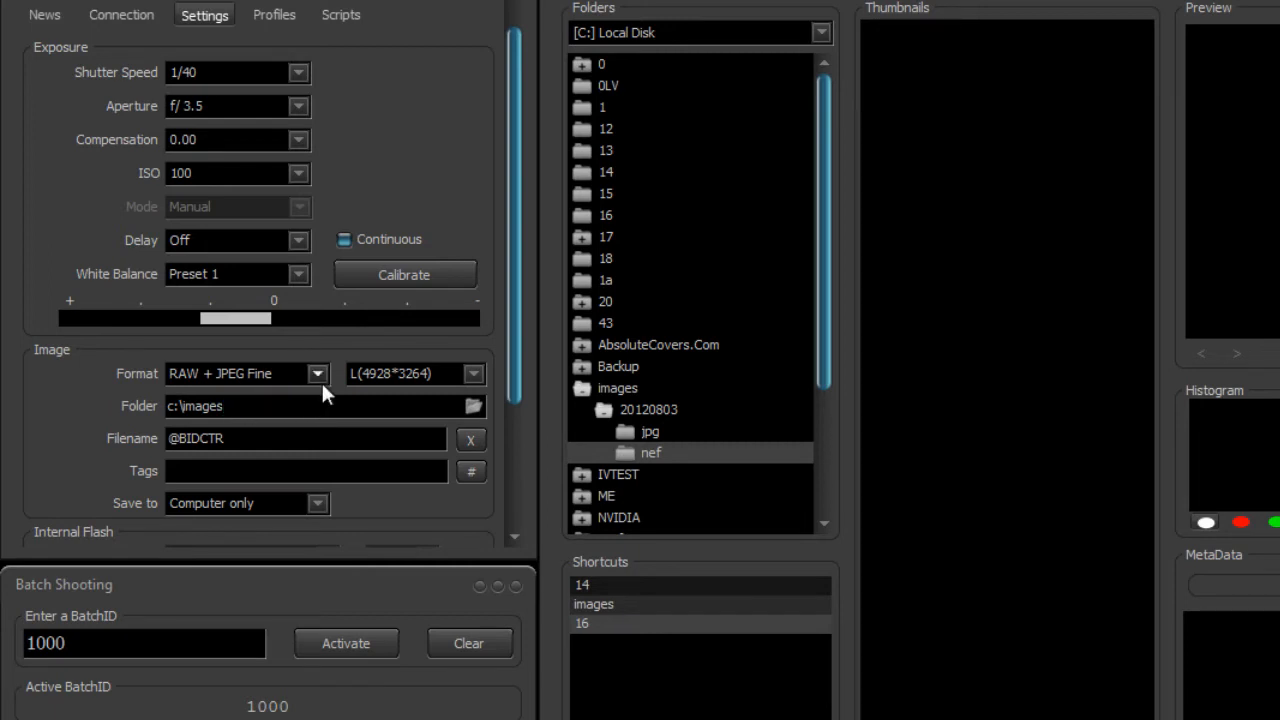
left_click(584, 390)
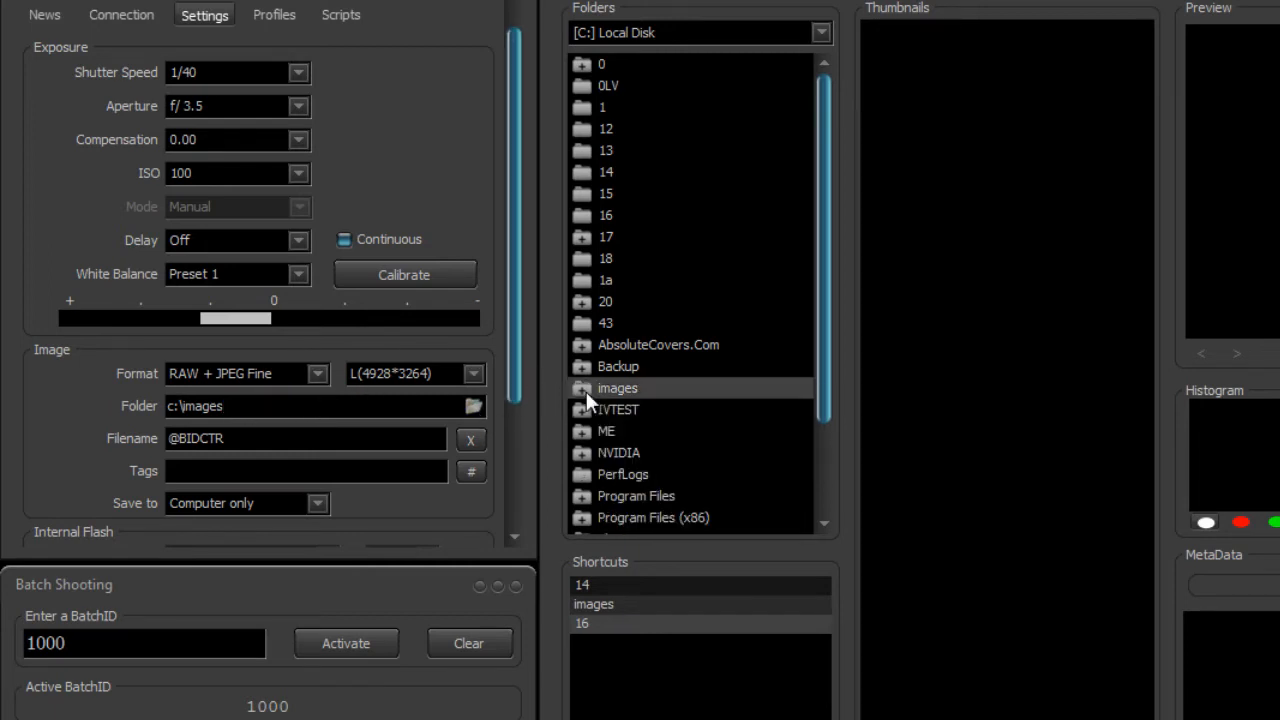
Set the image format to JPEG Fine and shoot a test photo
left_click(316, 374)
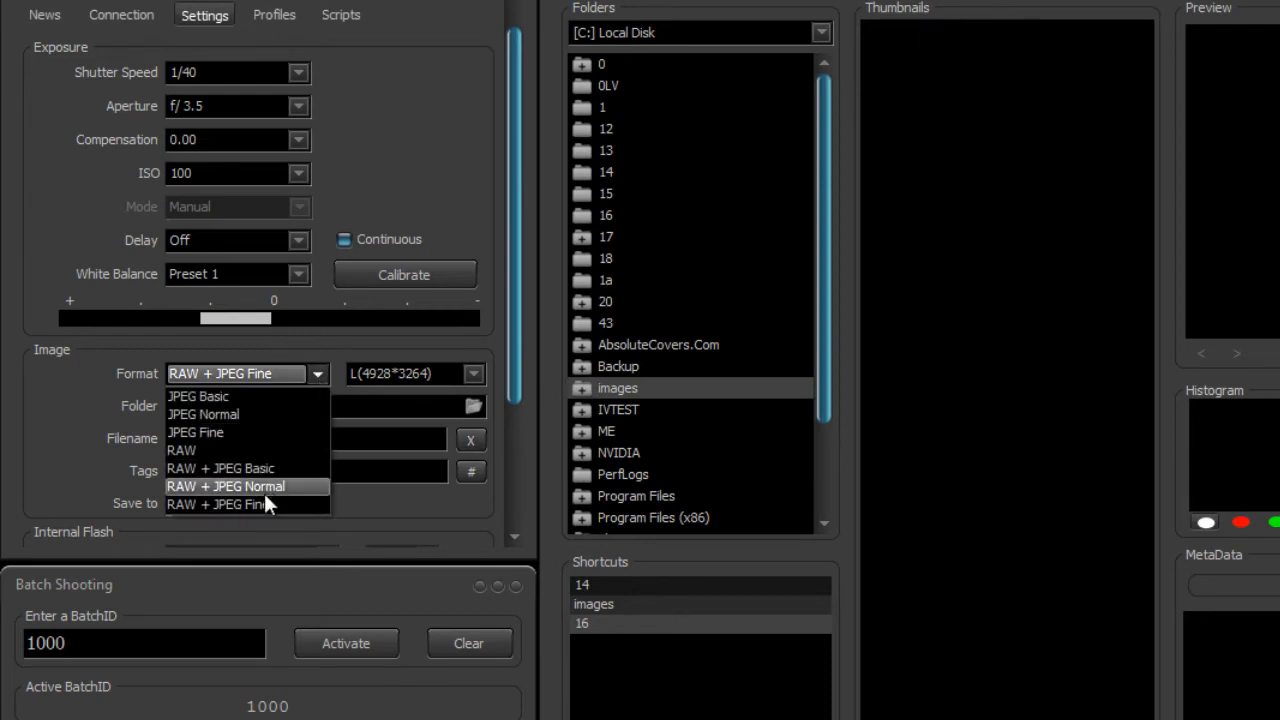
left_click(248, 430)
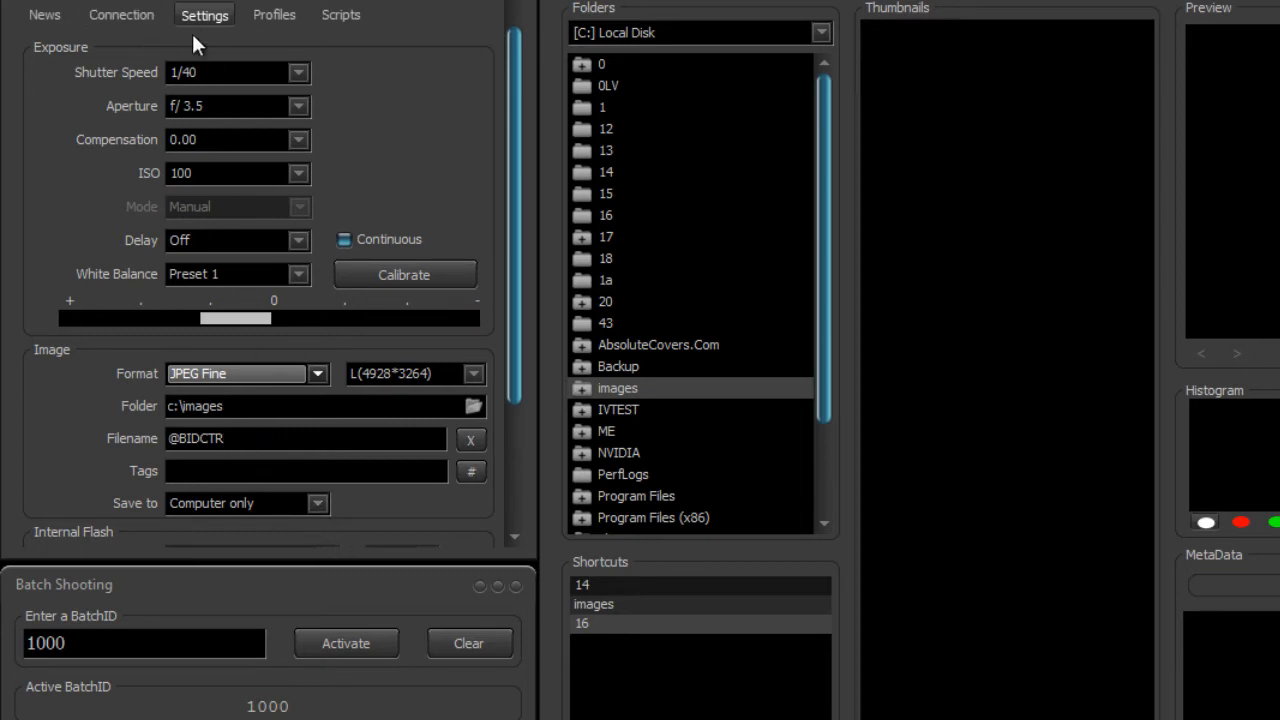
left_click_drag(513, 141, 511, 112)
left_click(165, 8)
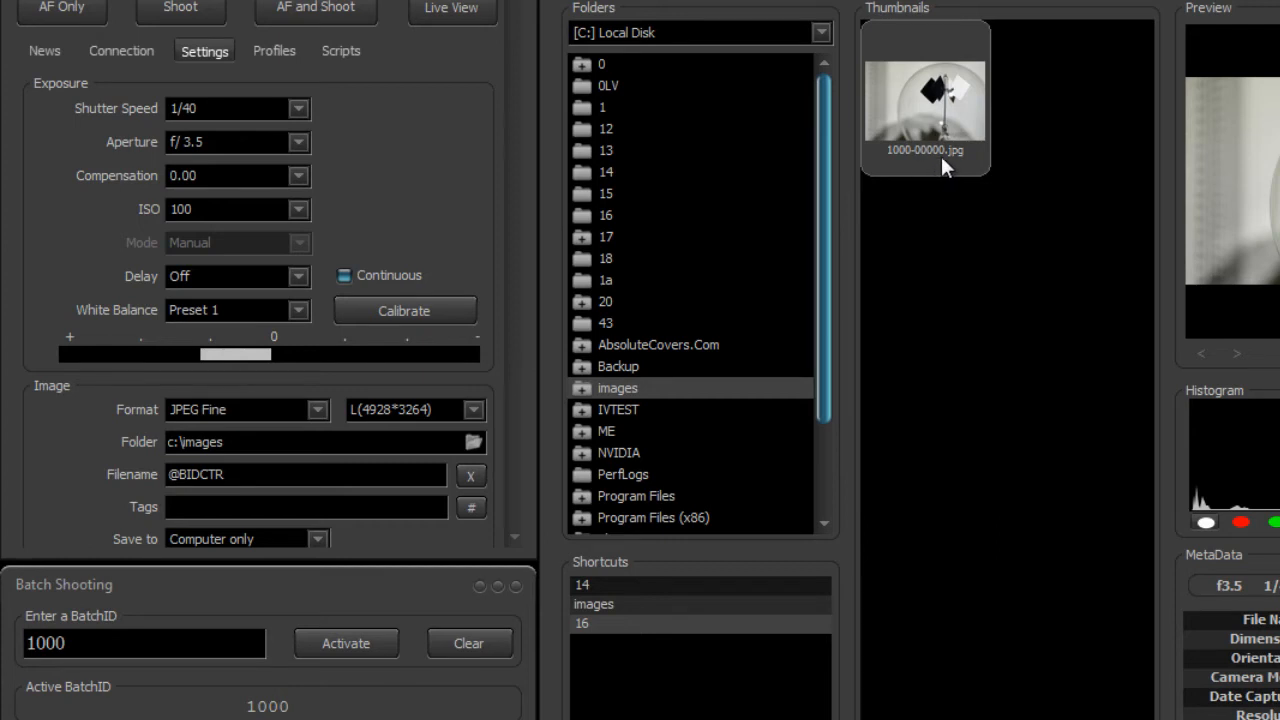
Activate BatchID 1000 again and shoot three more test photos
left_click(360, 649)
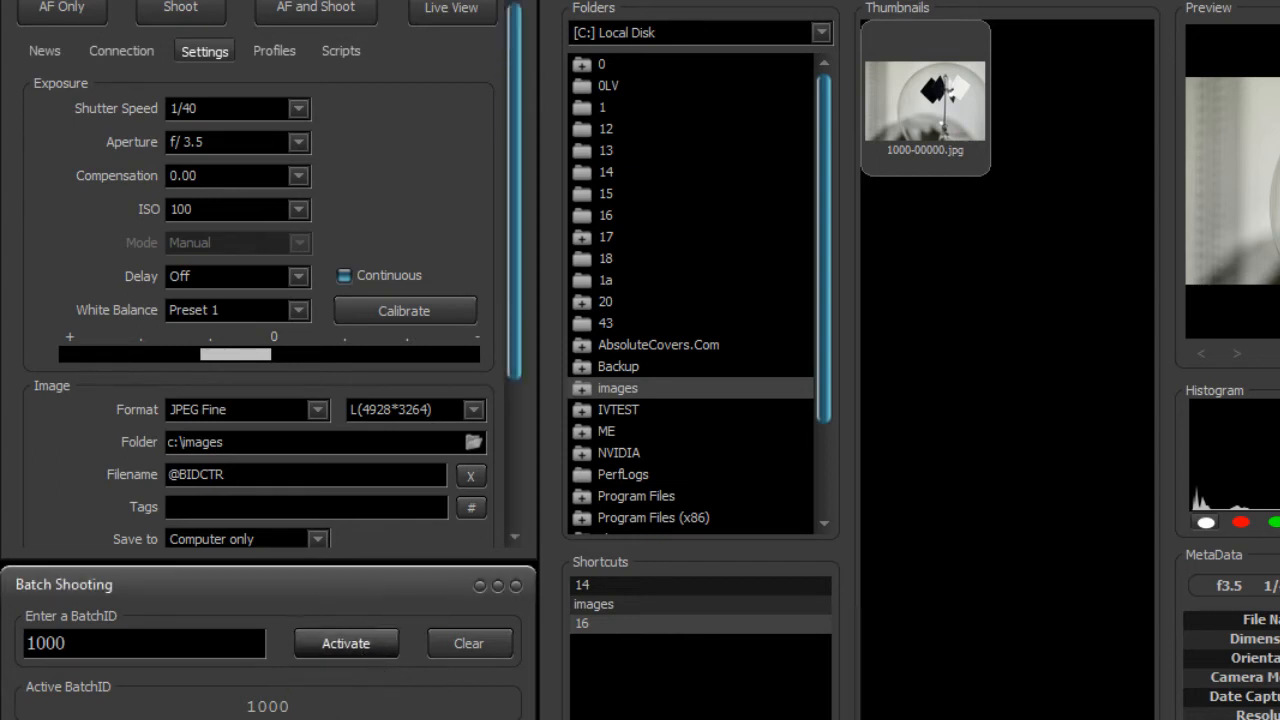
left_click(188, 9)
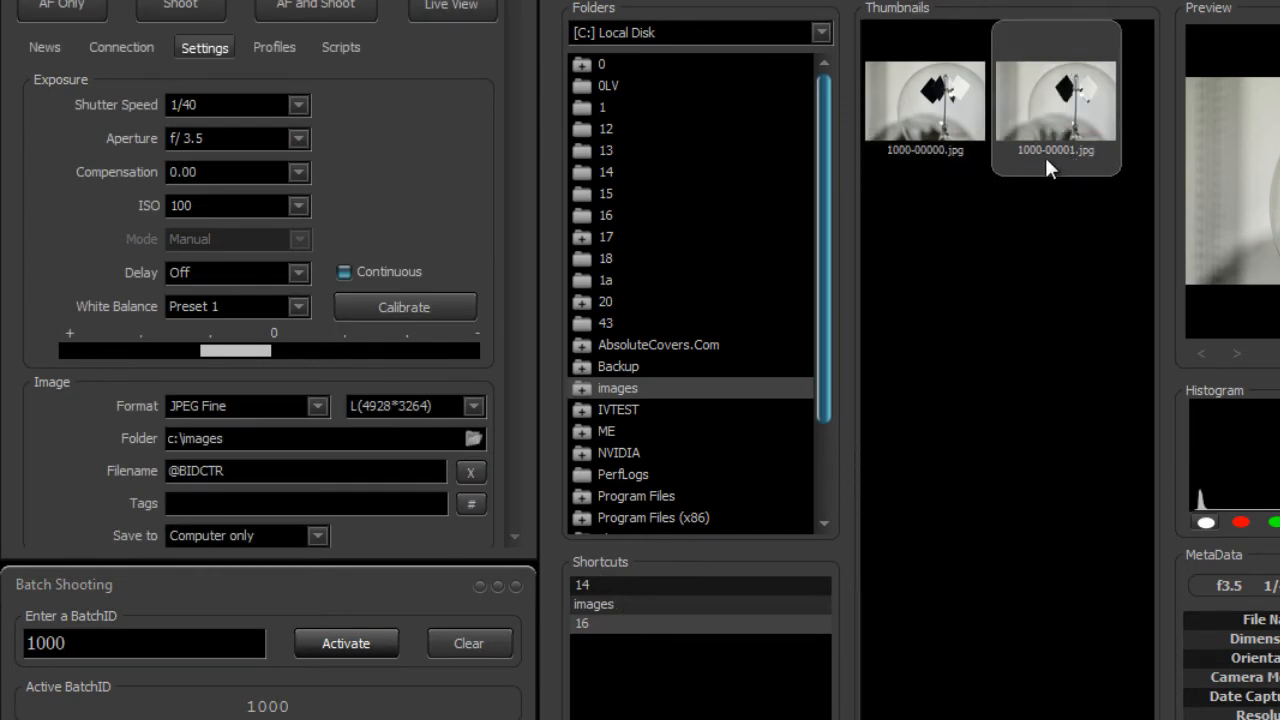
left_click(199, 5)
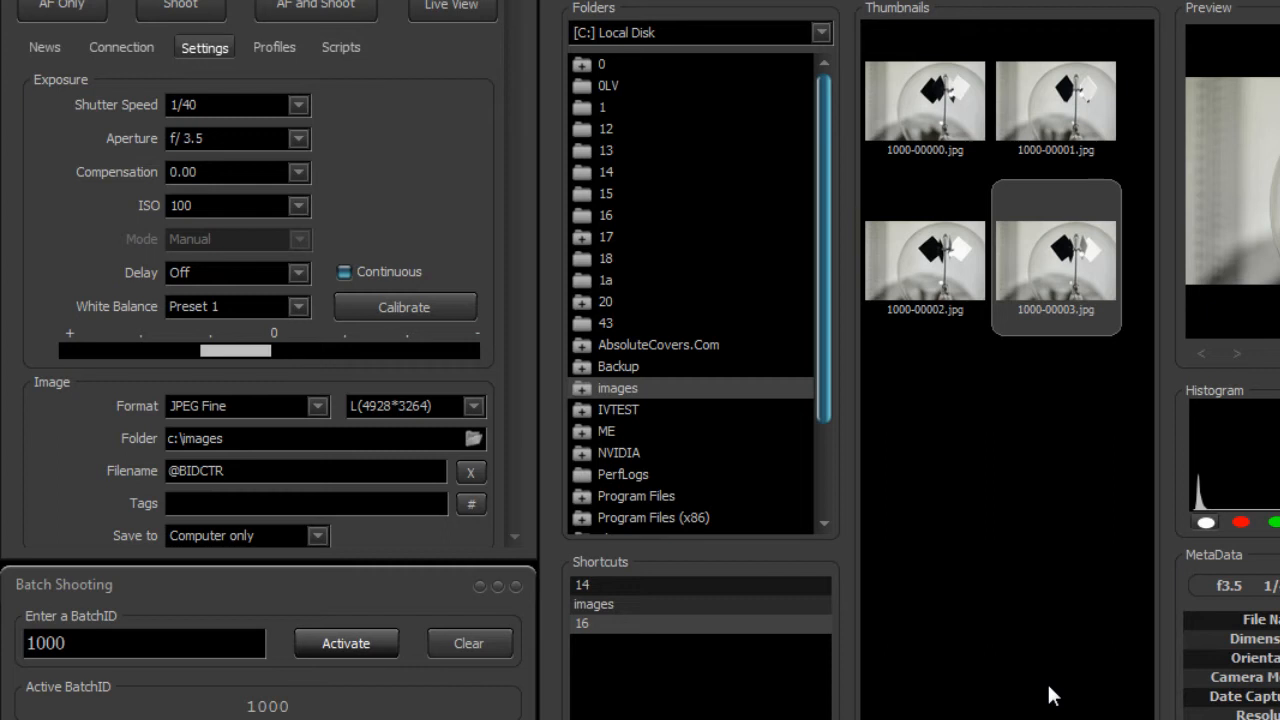
Enter the sample texts jdisk and 8322 in the BatchID field, and erase its whole content
left_click(100, 643)
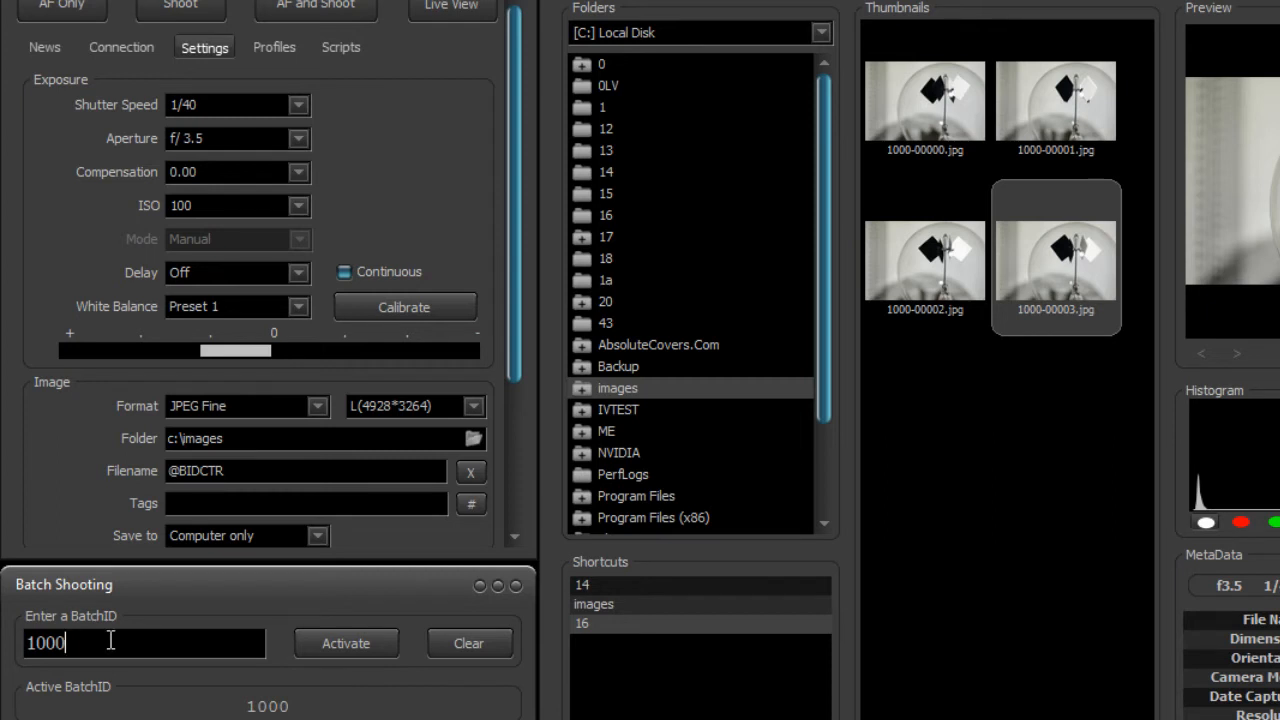
type("jdisk")
type("8322")
key("BackSpace")
key("BackSpace")
key("BackSpace")
key("BackSpace")
key("BackSpace")
key("BackSpace")
key("BackSpace")
key("BackSpace")
key("BackSpace")
key("BackSpace")
key("BackSpace")
key("BackSpace")
key("BackSpace")
key("BackSpace")
key("BackSpace")
key("BackSpace")
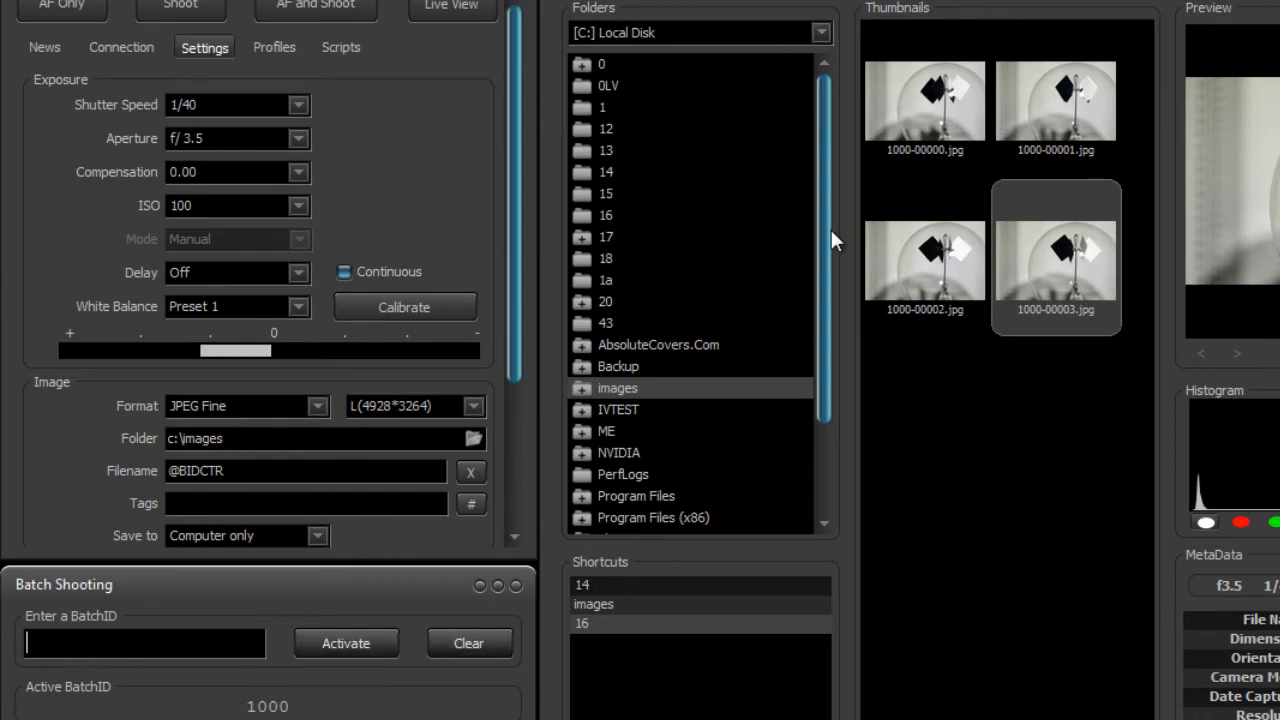
Activate BatchID 10001 and shoot three test photos
left_click(1052, 300)
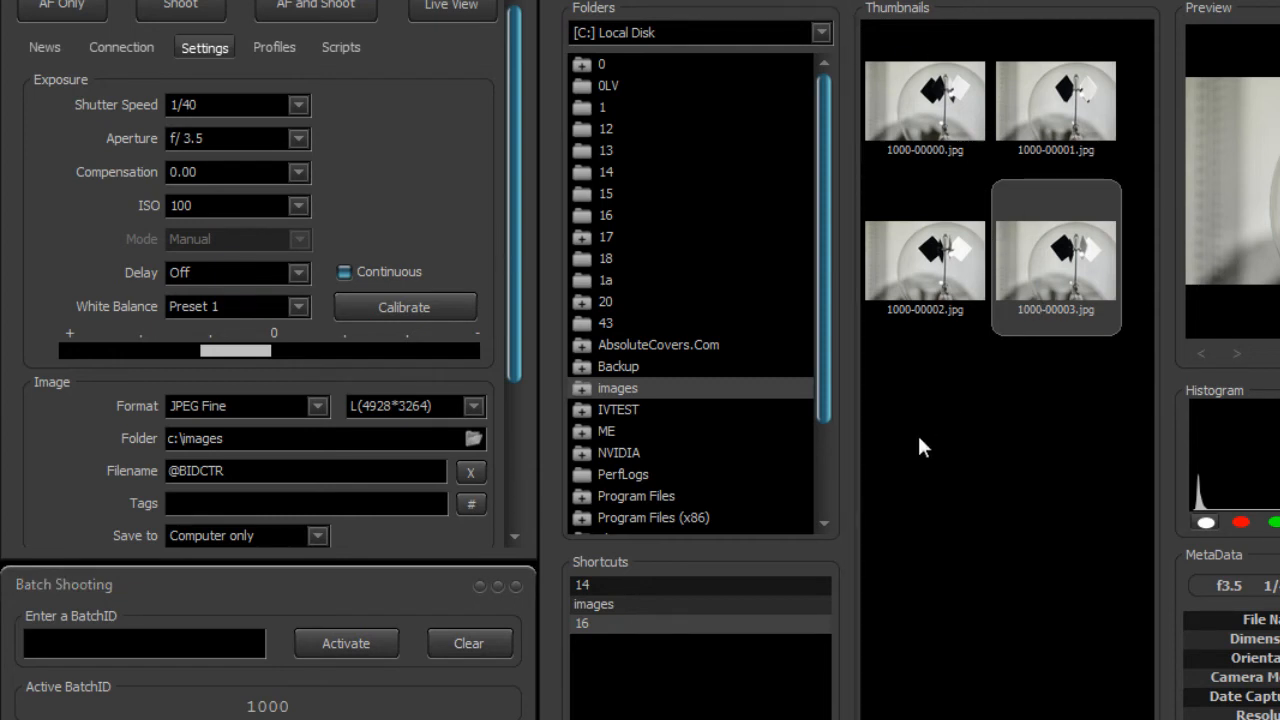
left_click(116, 644)
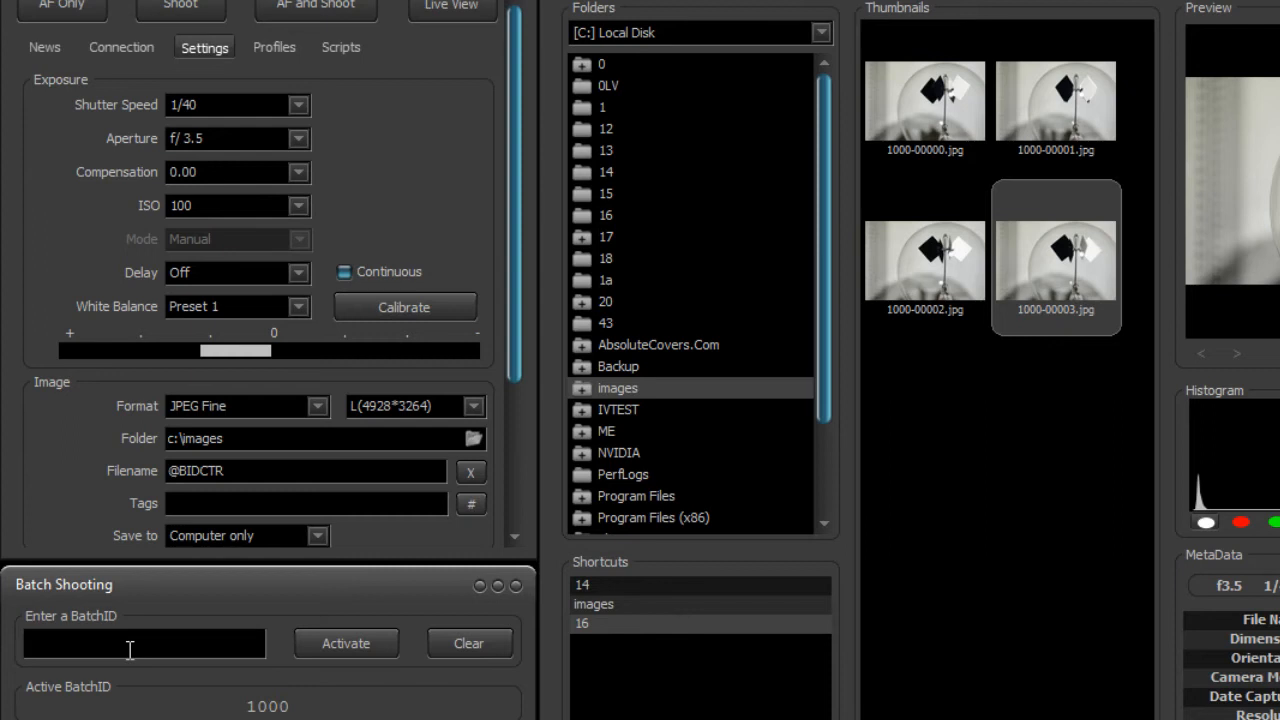
left_click(660, 0)
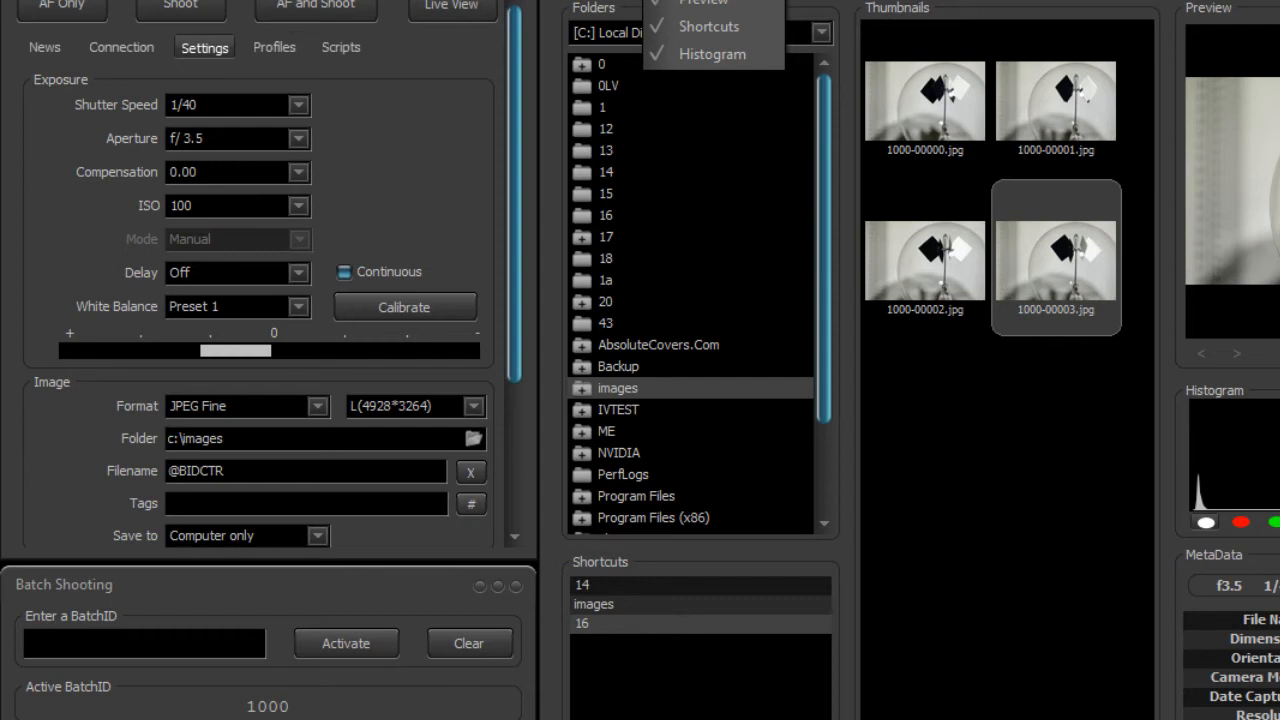
type("10001")
key("Return")
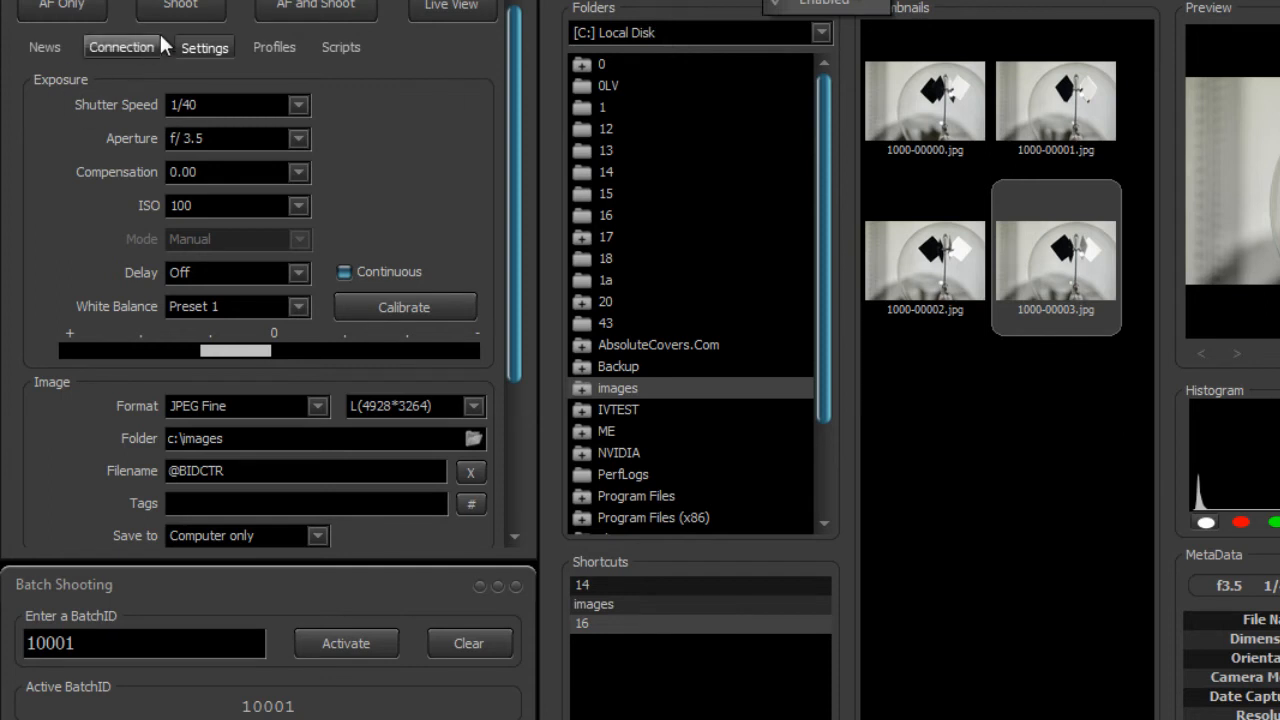
left_click(183, 8)
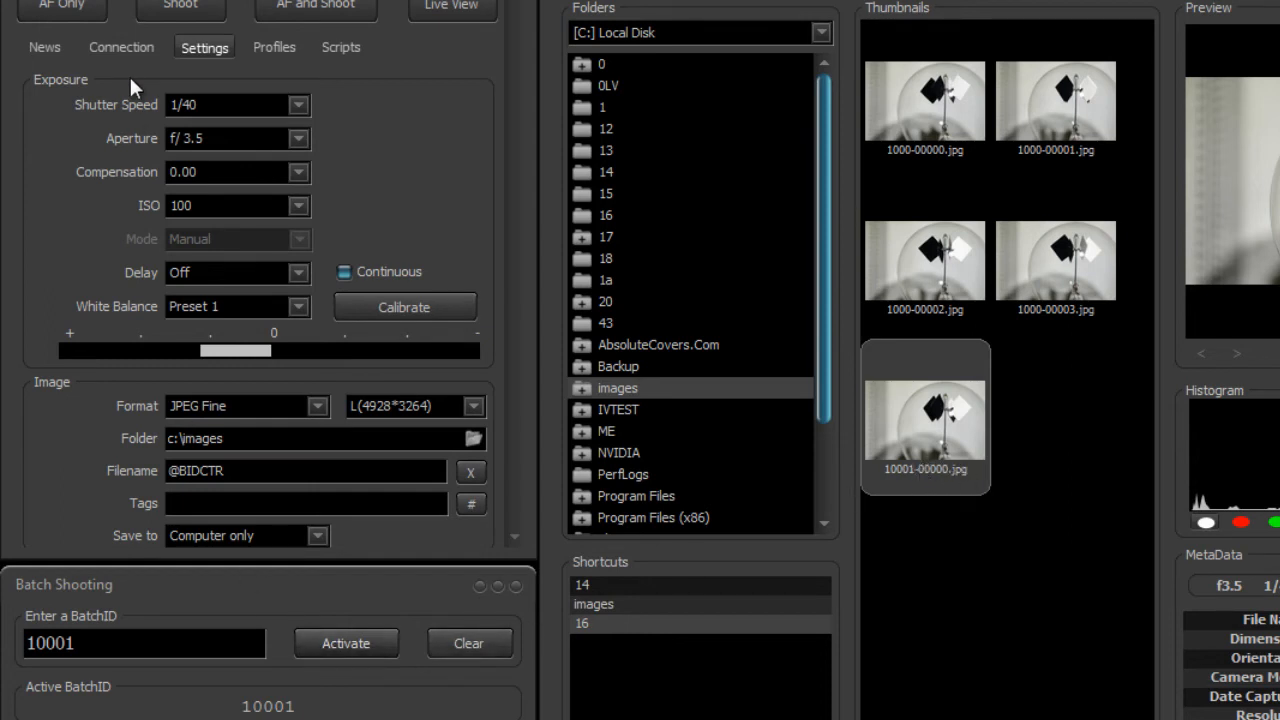
left_click(182, 9)
left_click(182, 13)
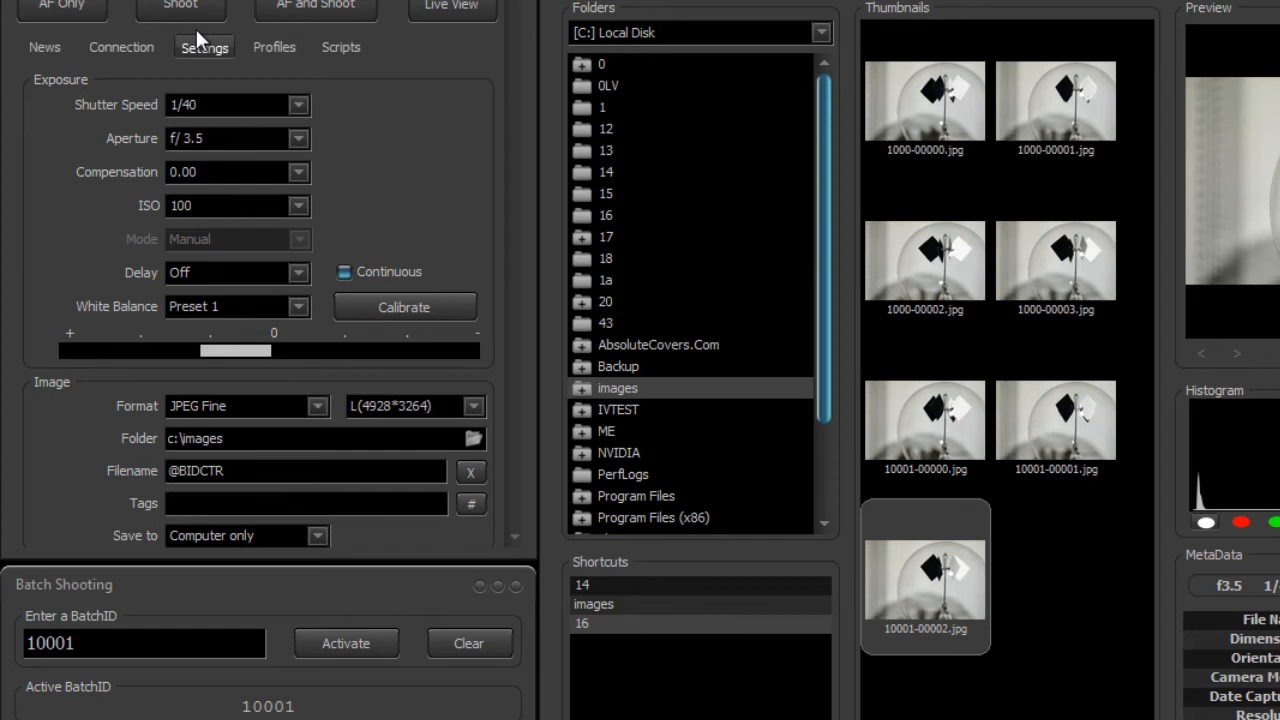
Activate BatchID 10000 and shoot test photos for it
type("10000")
key("Return")
left_click(173, 10)
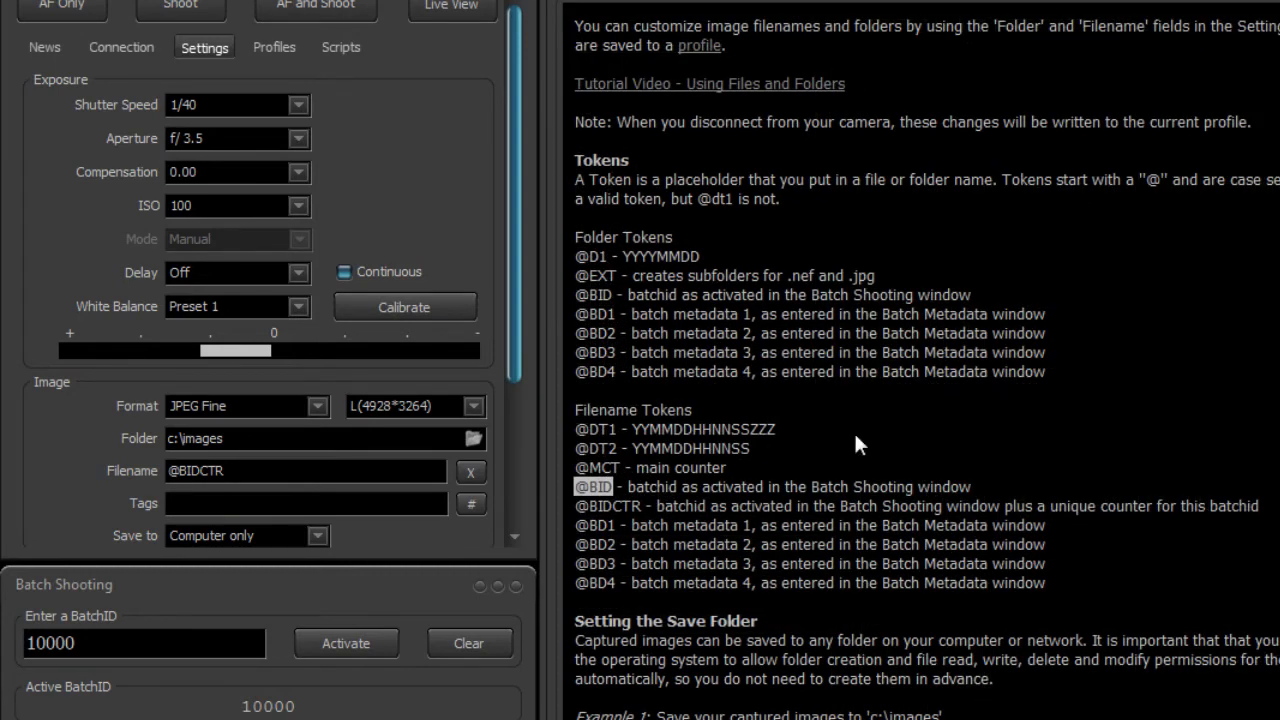
left_click(729, 452)
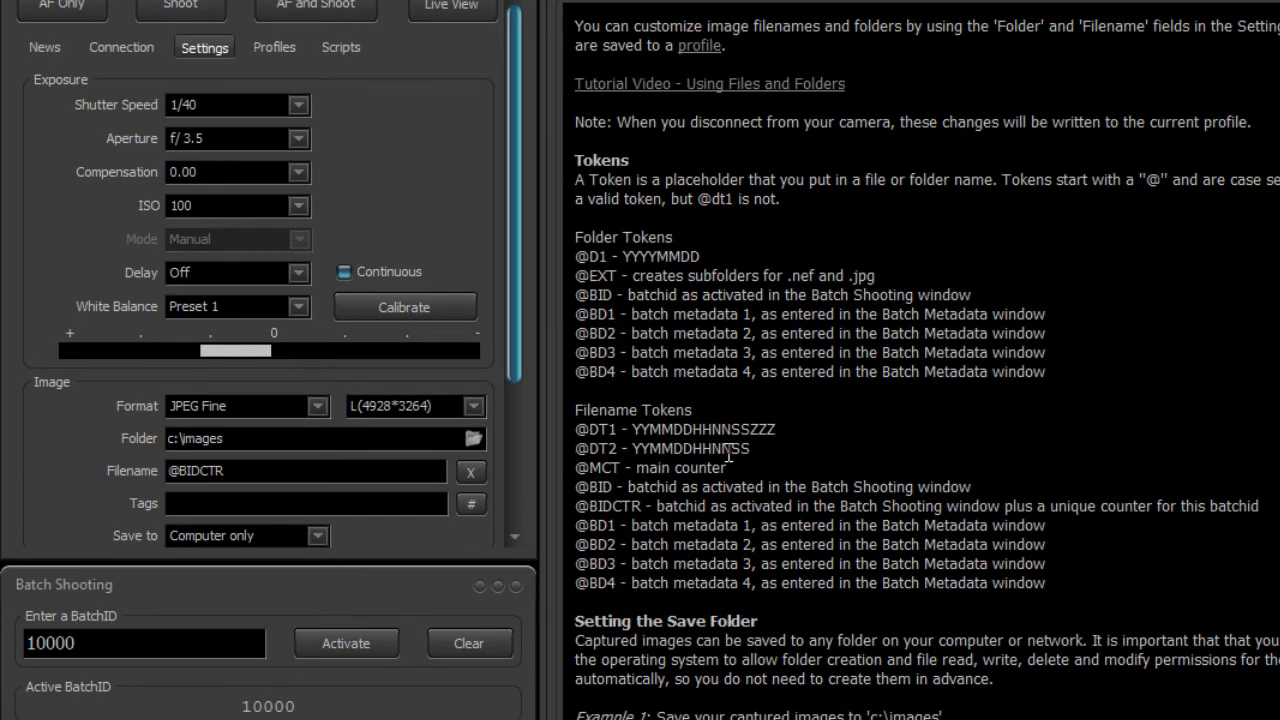
mouse_move(649, 514)
left_mouse_down()
mouse_move(593, 509)
mouse_move(644, 510)
left_mouse_up()
left_click(625, 517)
left_click(654, 514)
left_click_drag(613, 490, 573, 492)
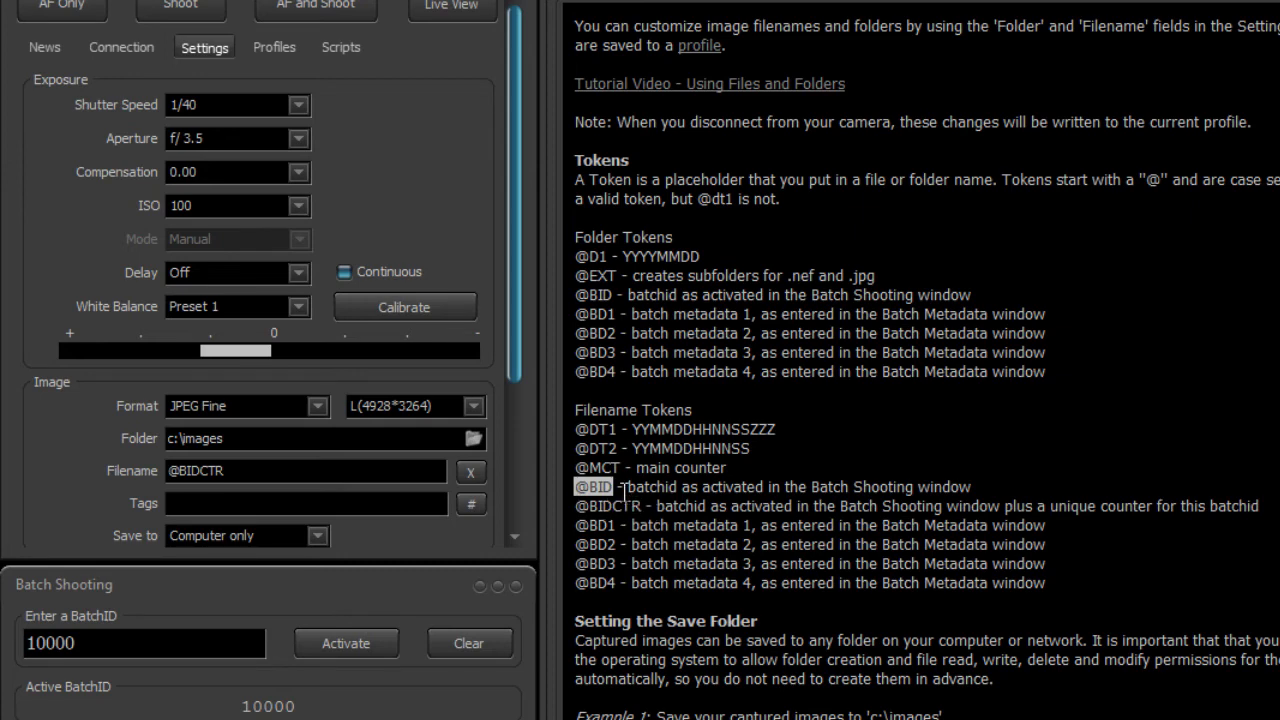
left_click(622, 488)
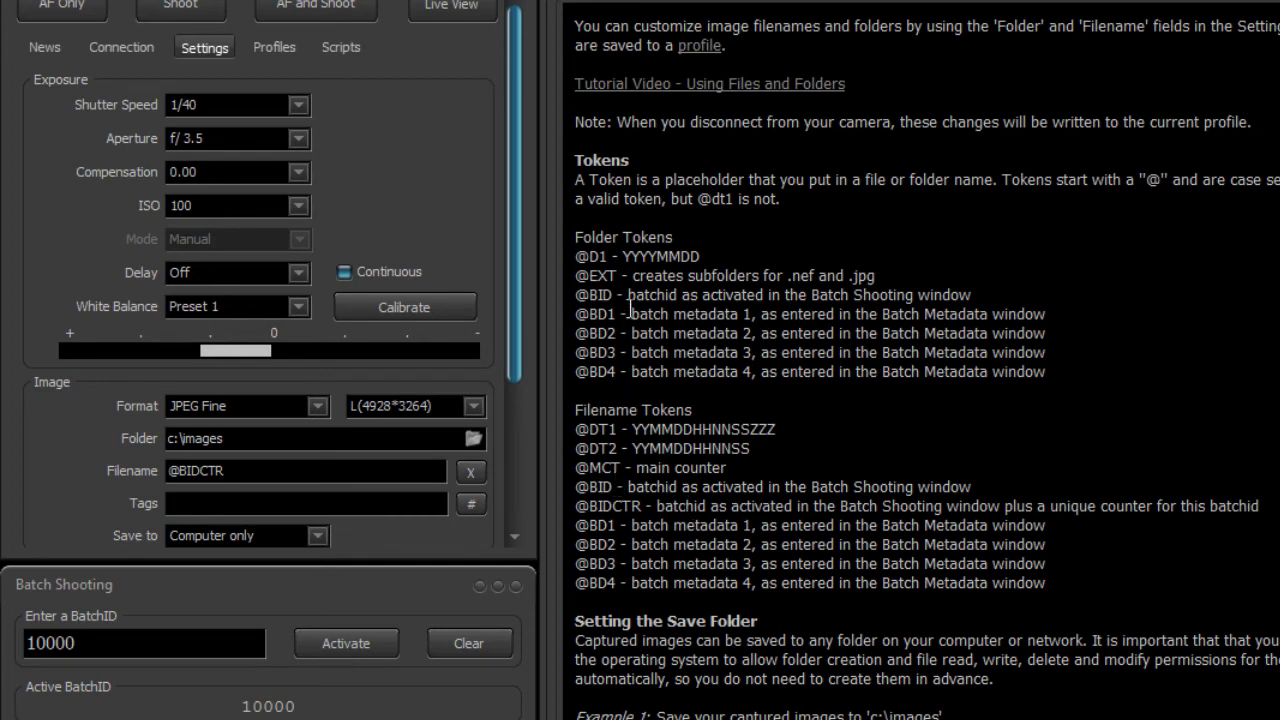
left_click_drag(618, 296, 582, 310)
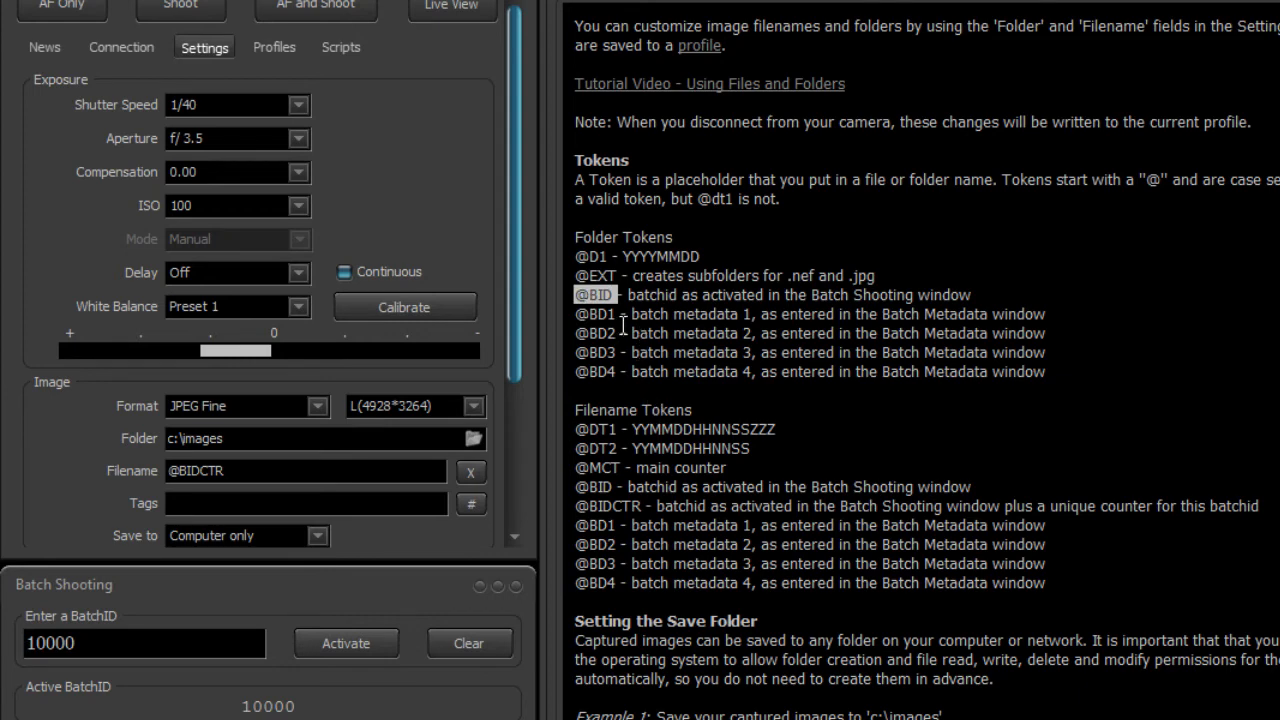
left_click(883, 371)
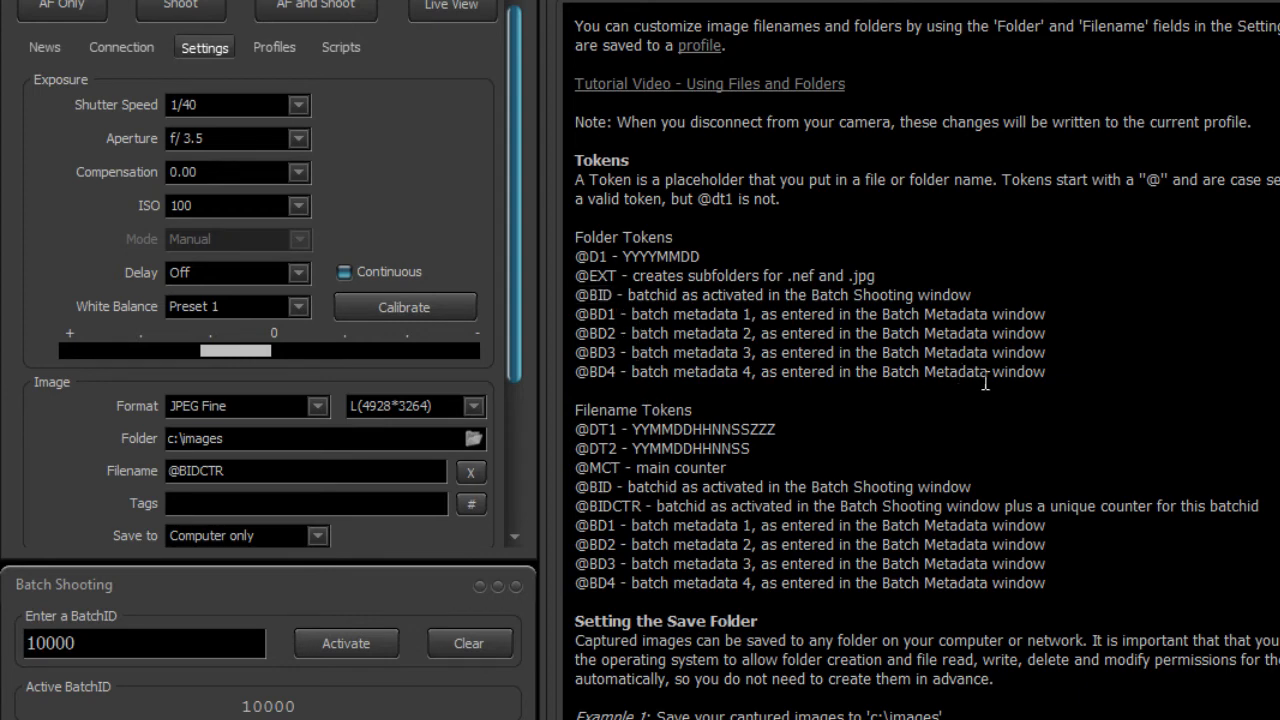
left_click_drag(1050, 371, 575, 300)
left_click(731, 556)
left_click_drag(1046, 585, 577, 535)
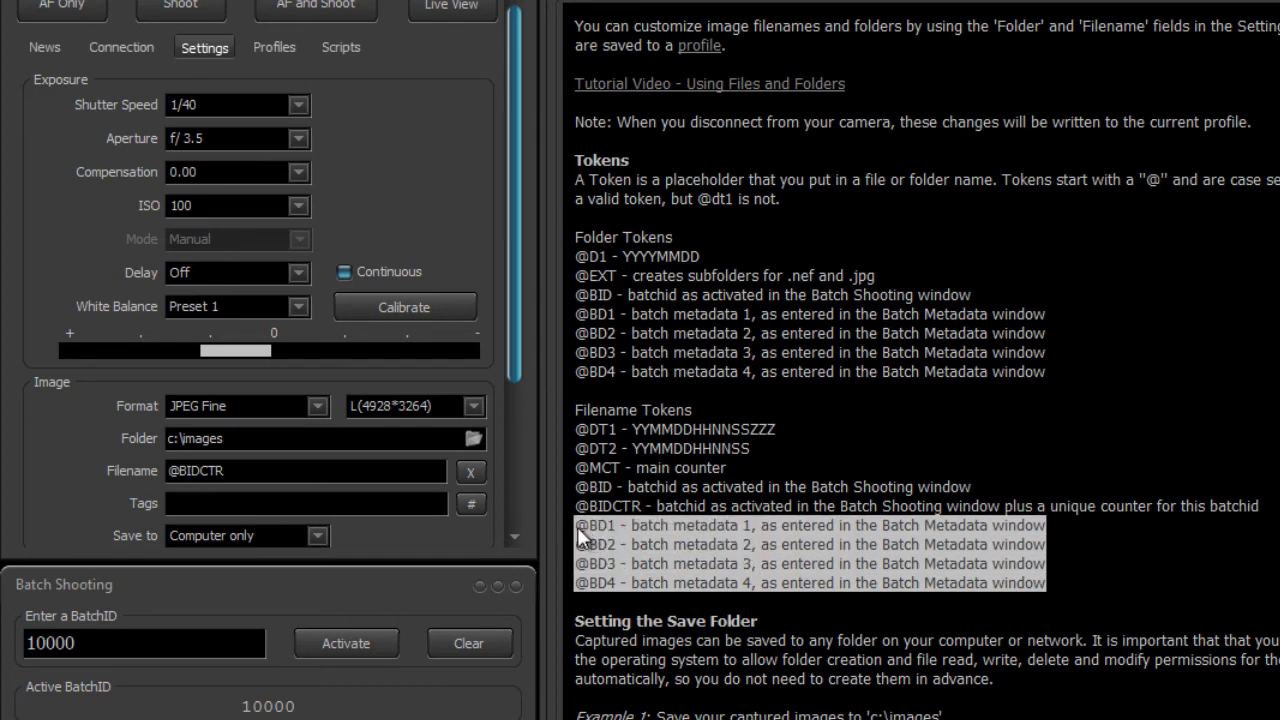
left_click(645, 549)
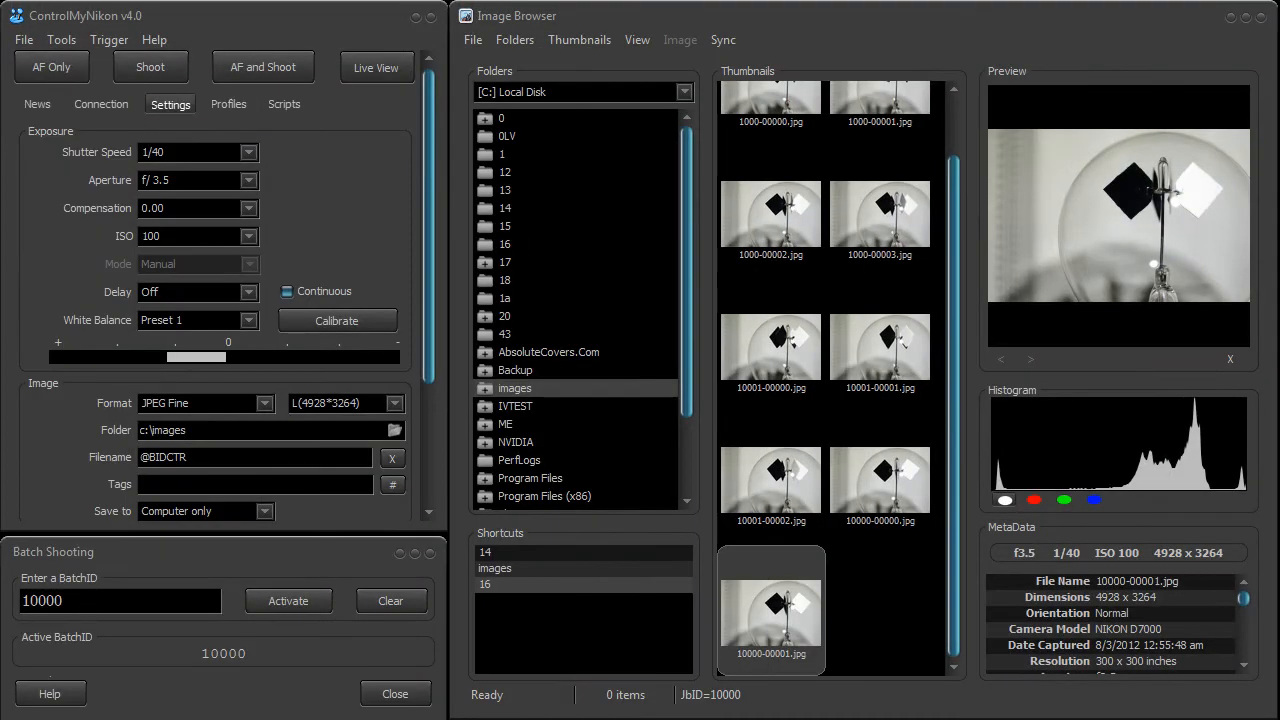
Delete all captured photos from the images folder in the Image Browser
left_click(777, 358)
key("ctrl+a")
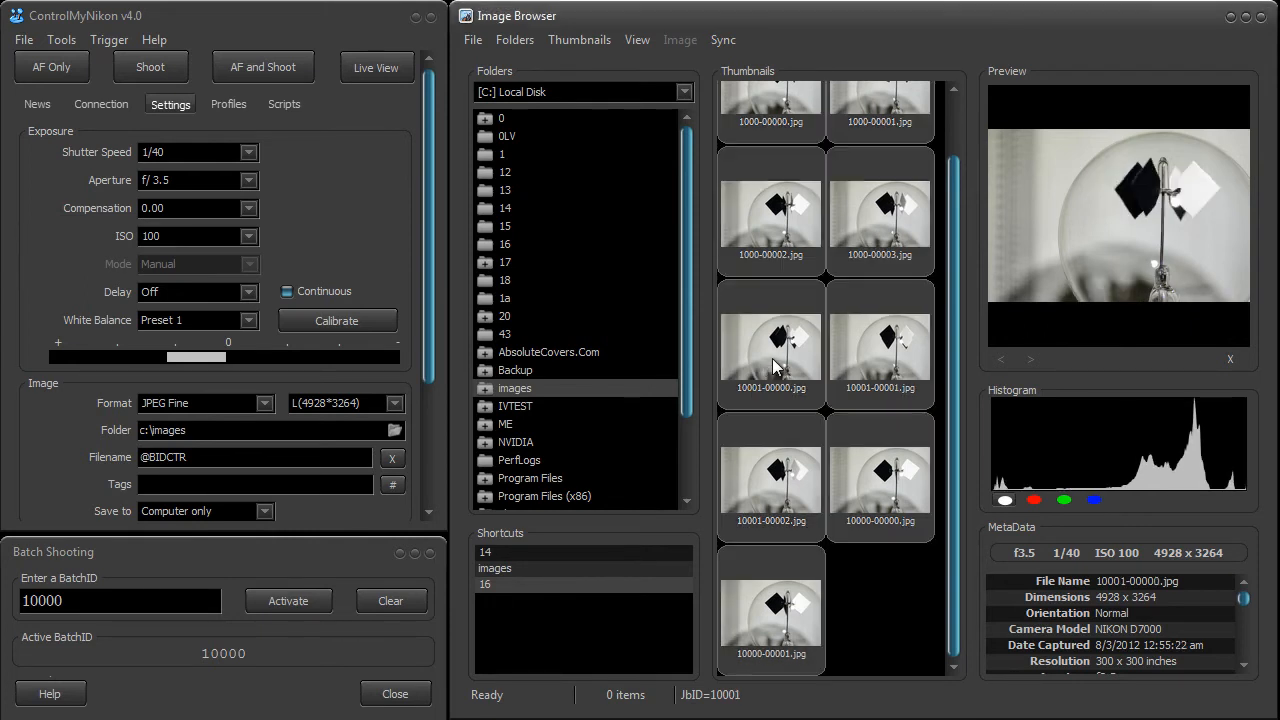
key("Delete")
key("Tab")
key("Return")
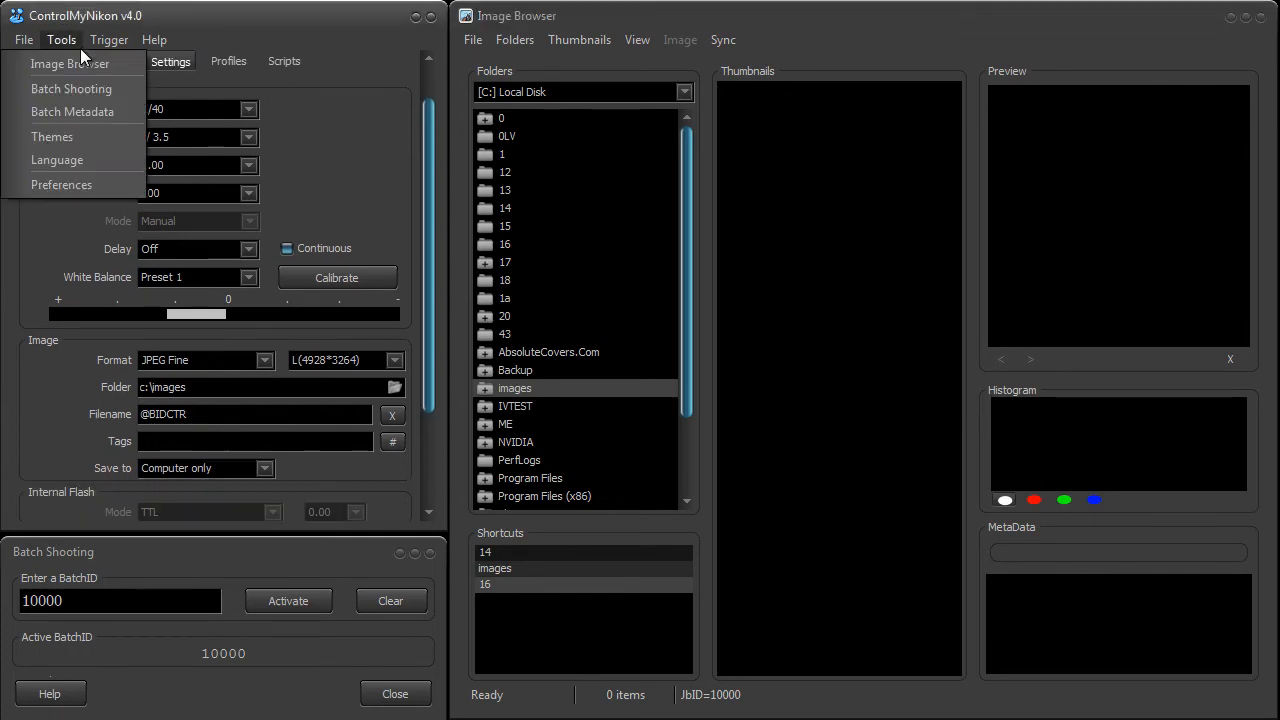
Open the Batch Metadata window, look over the records for batches 10000 and 10001, and toggle the list's lock on and off
left_click(96, 111)
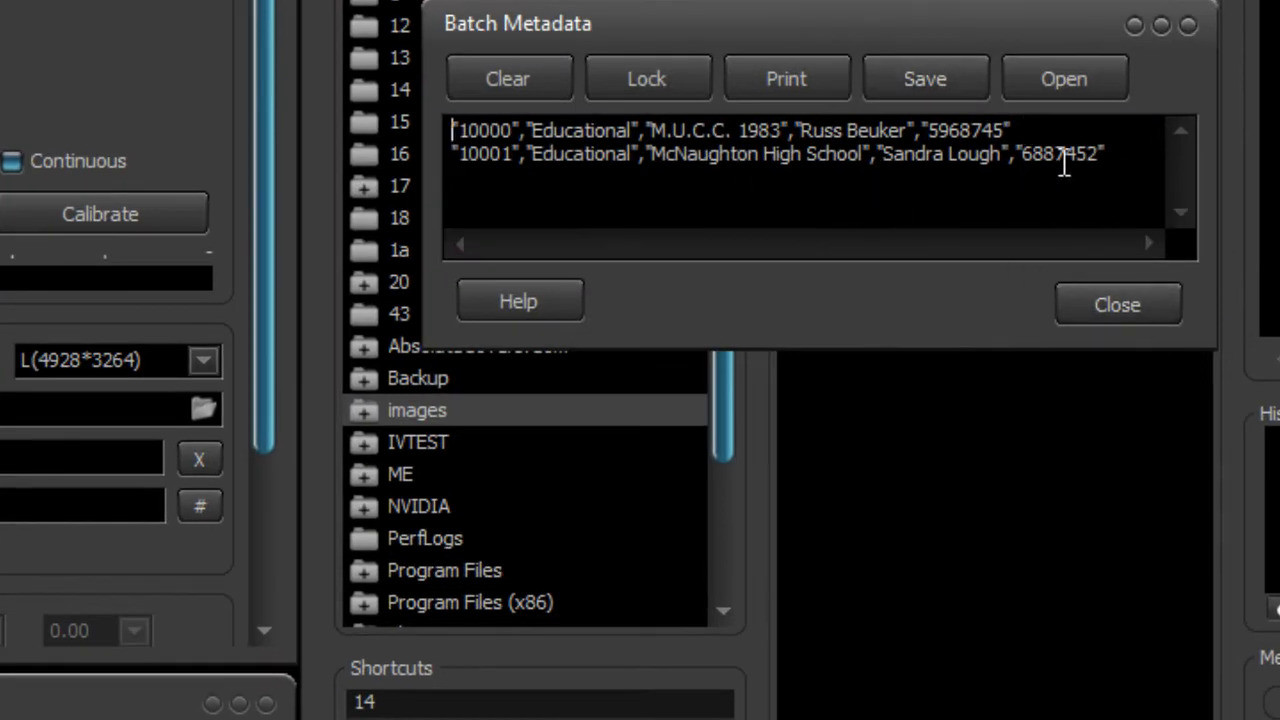
left_click_drag(1137, 148, 428, 132)
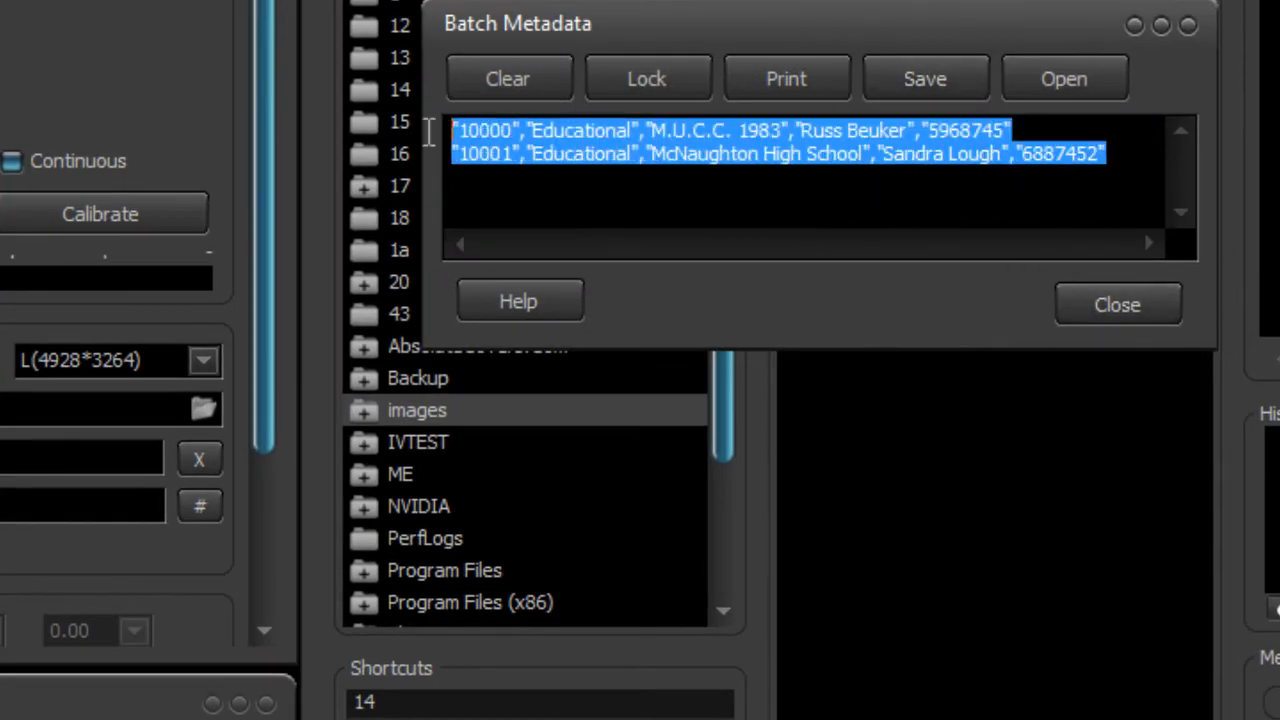
left_click(586, 156)
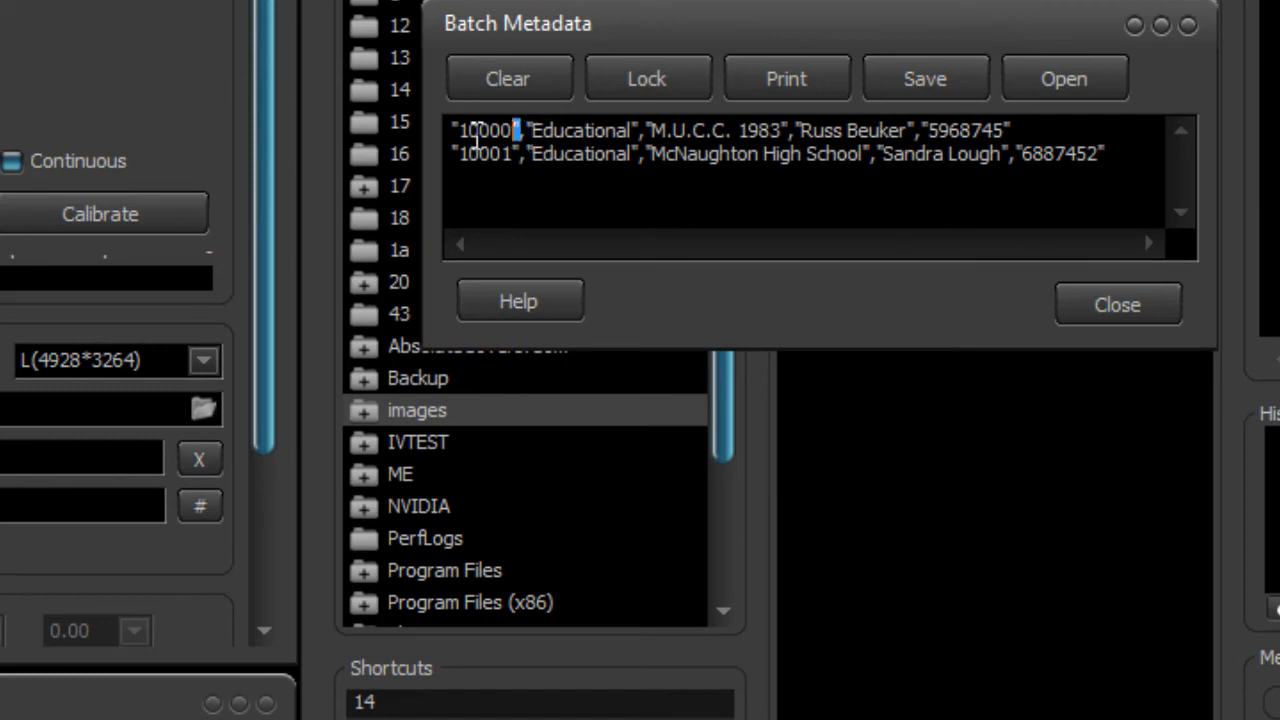
left_click(1118, 157)
left_click(667, 80)
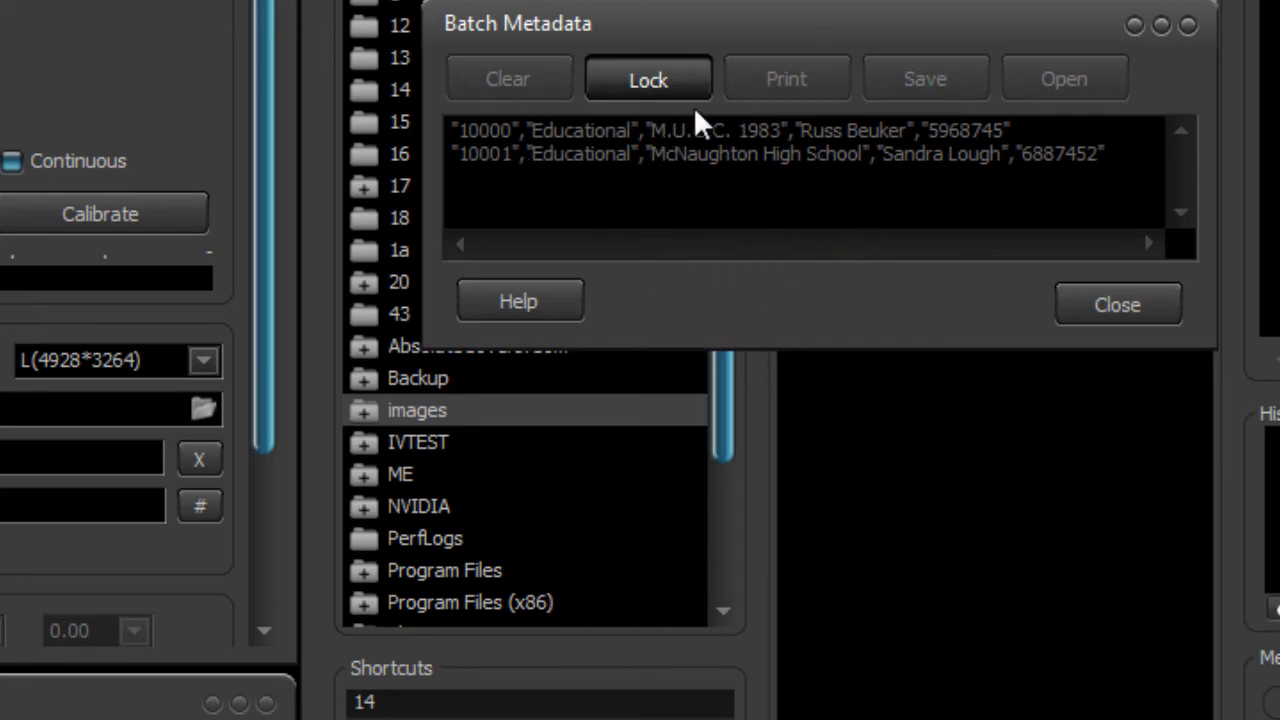
left_click(658, 86)
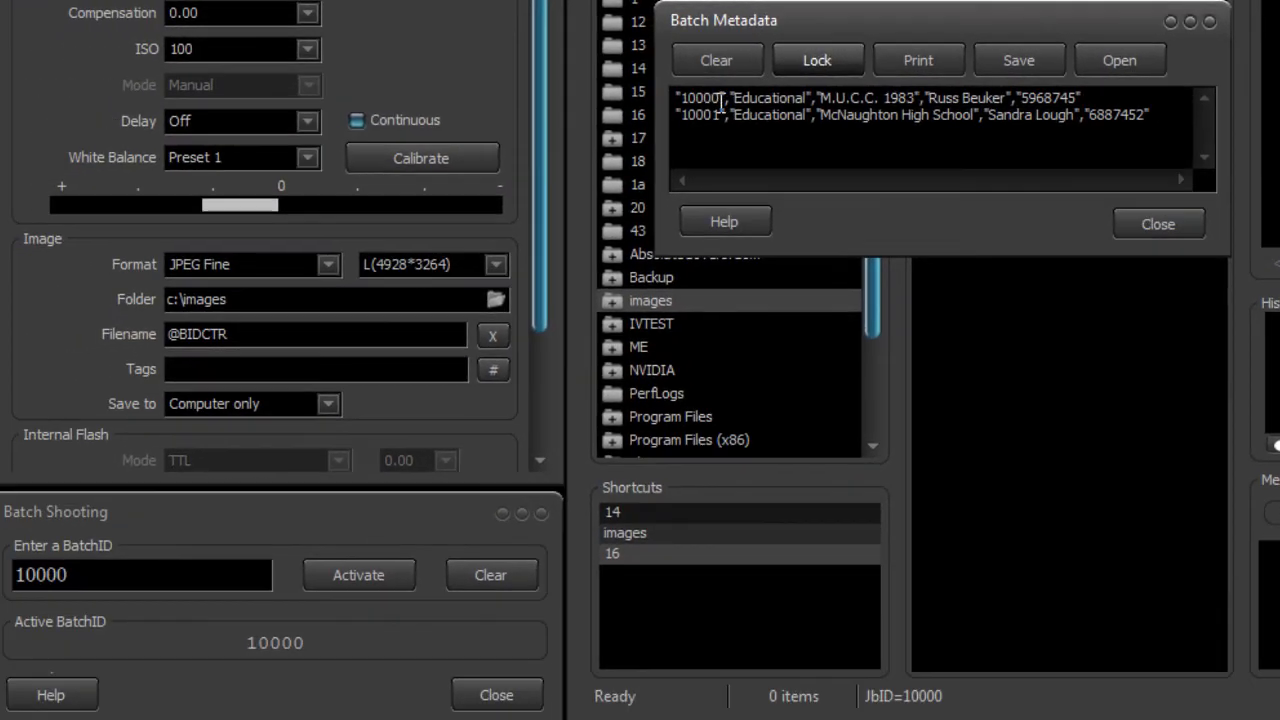
Enlarge the Batch Shooting window to show its Metadata area and activate BatchID 10000 again to load its record
left_click_drag(514, 132, 484, 133)
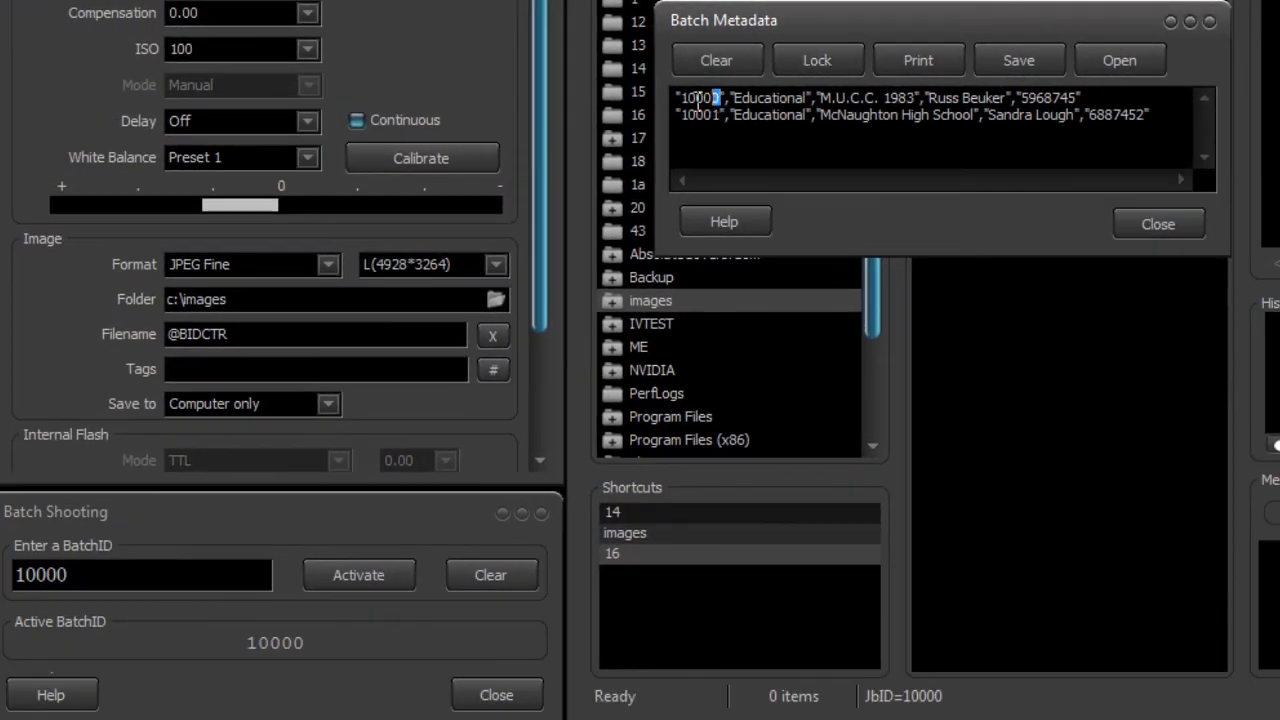
left_click_drag(716, 97, 681, 97)
left_click(82, 574)
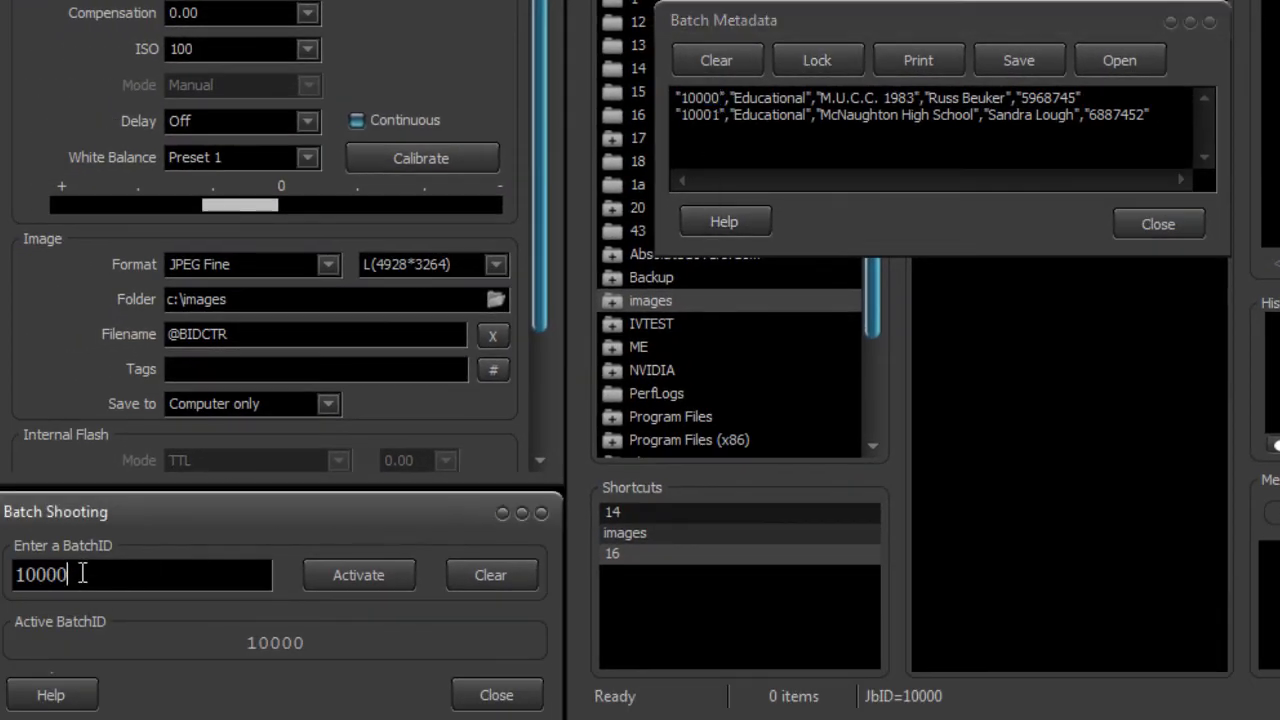
left_click_drag(82, 574, 8, 576)
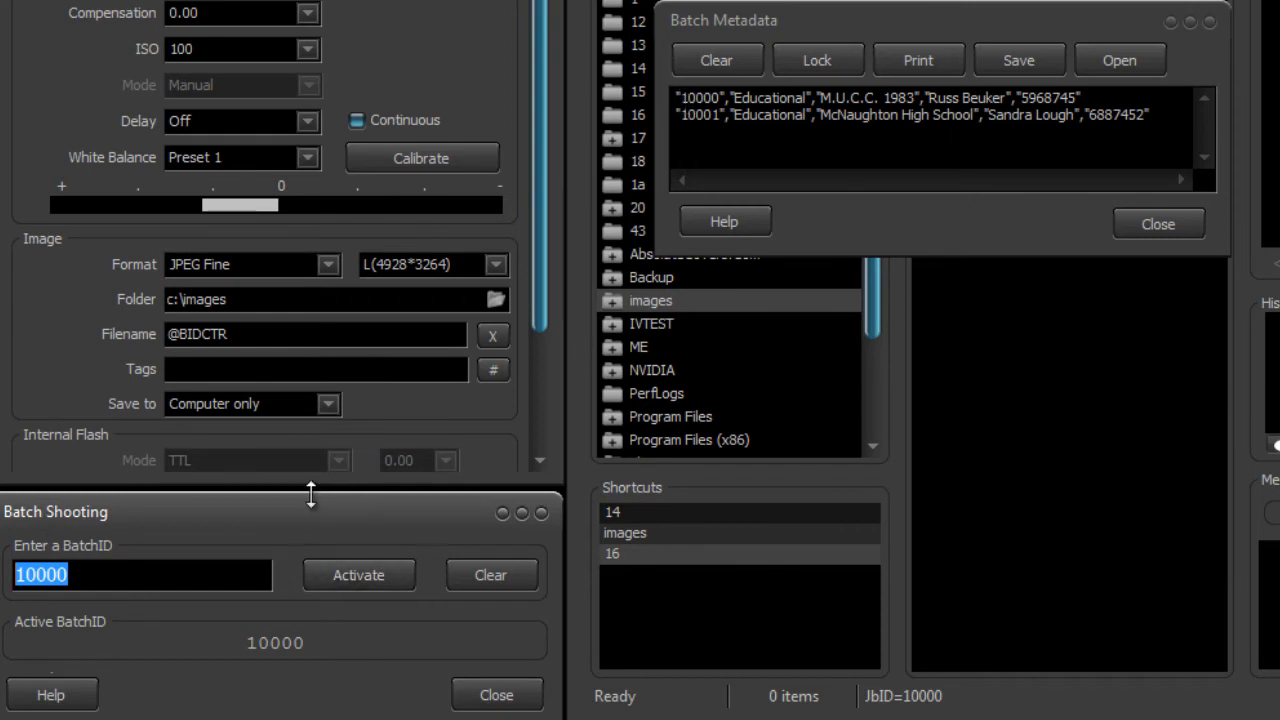
left_click_drag(329, 494, 327, 386)
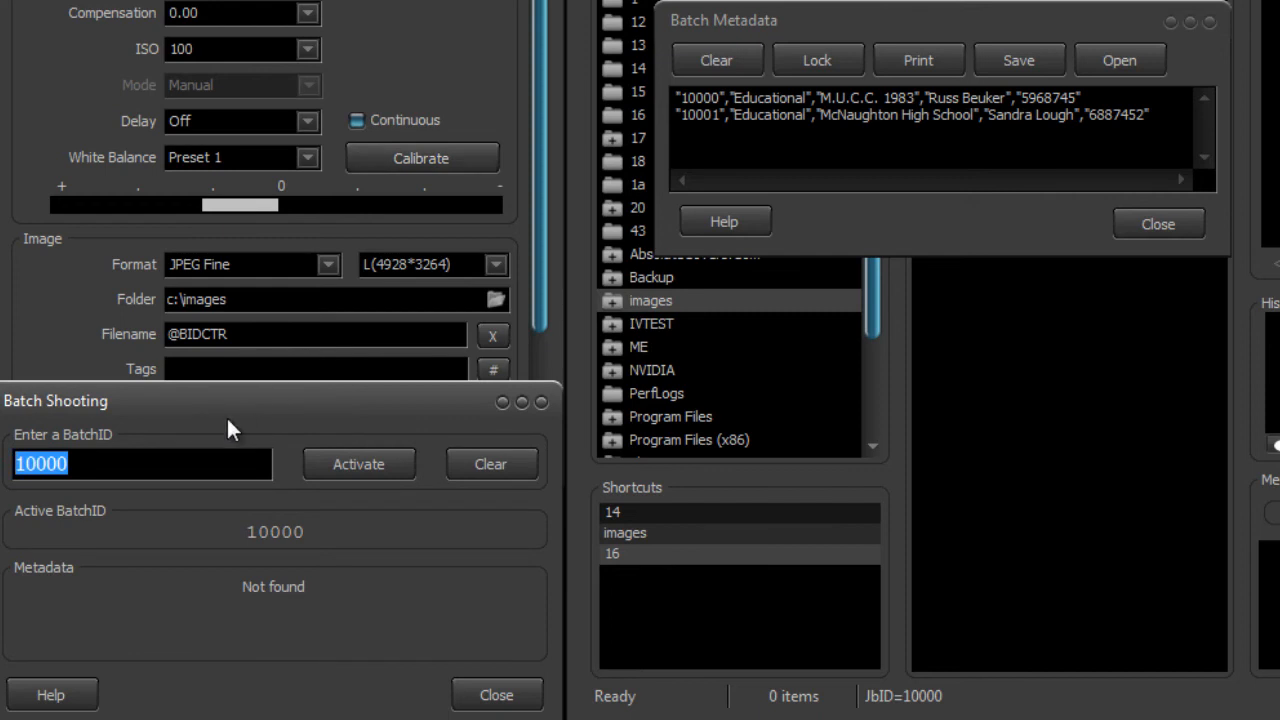
left_click(754, 26)
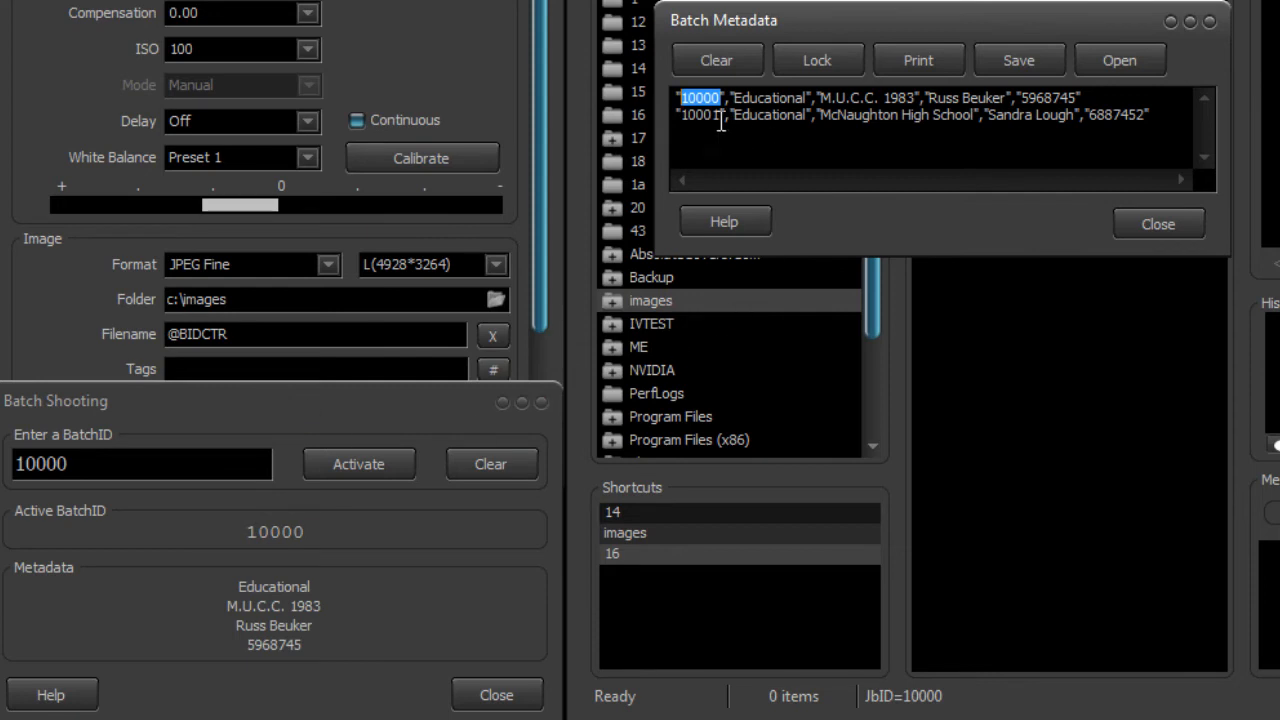
Review the metadata fields of batch 10000, shrink the Batch Shooting window, and move the Batch Metadata window out of the way
left_click(706, 96)
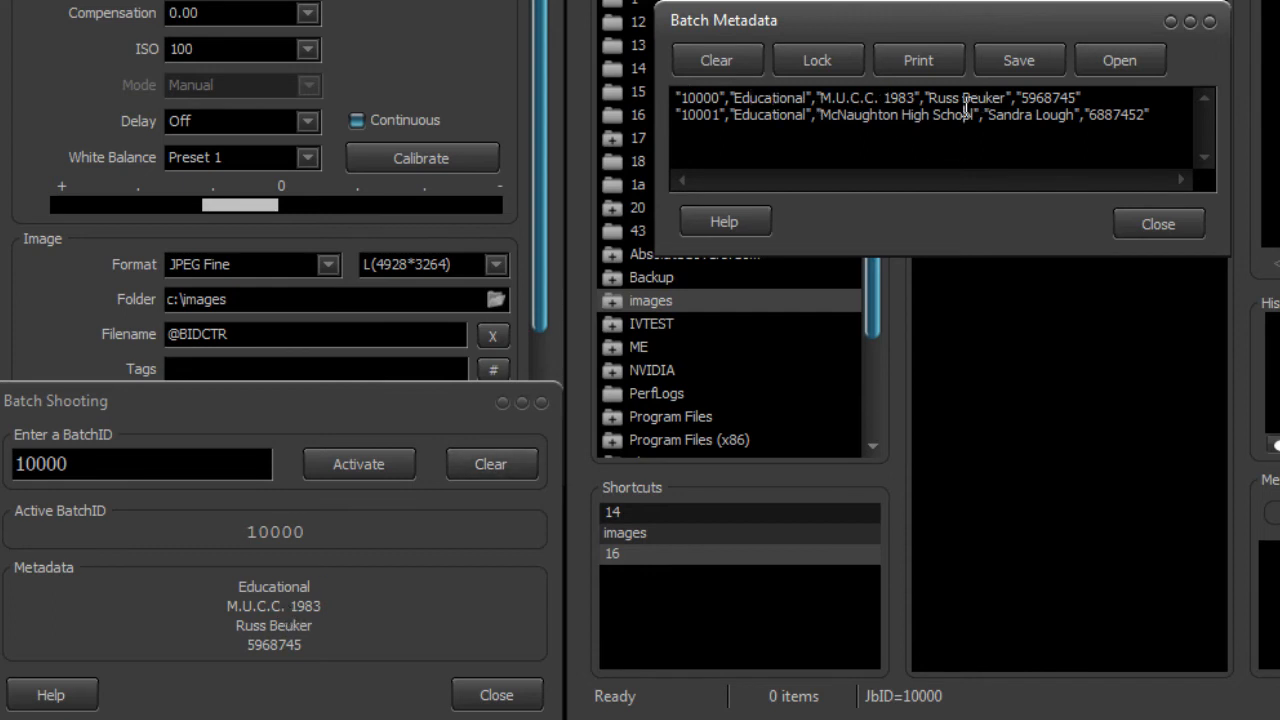
left_click(1038, 97)
double_click(771, 98)
left_click(762, 100)
left_click_drag(453, 390, 490, 500)
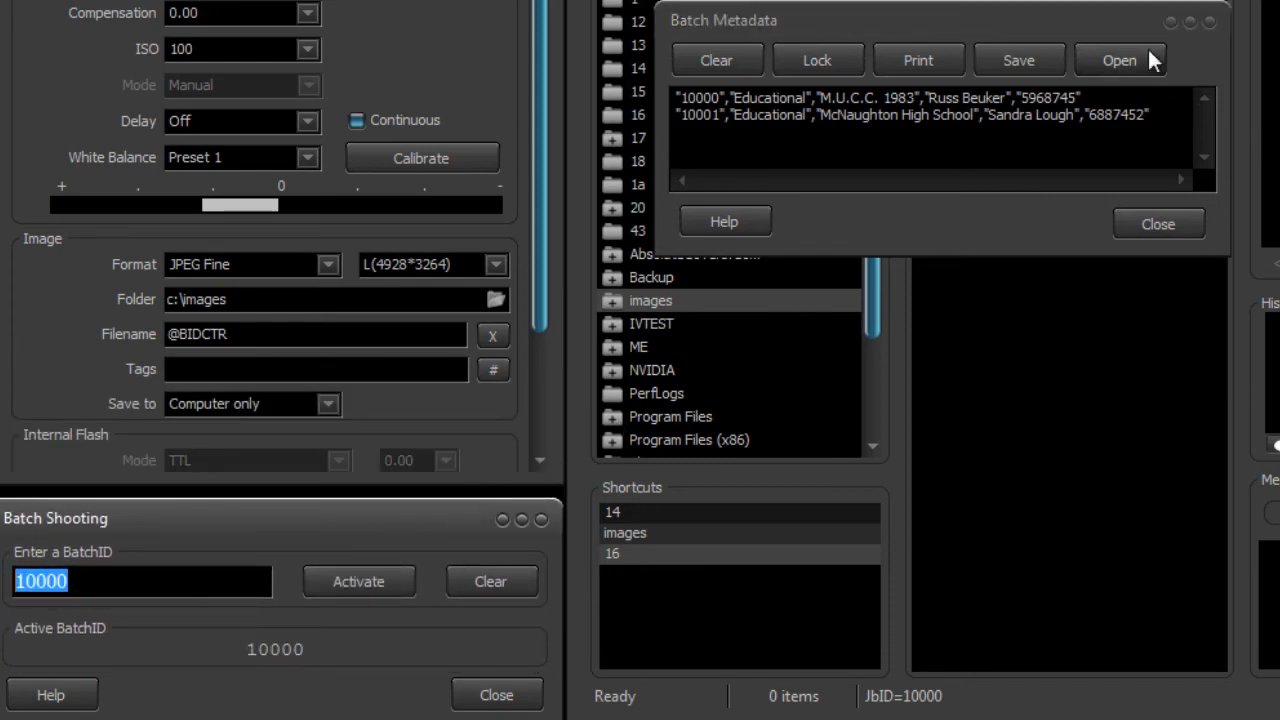
left_click_drag(1134, 23, 1279, 560)
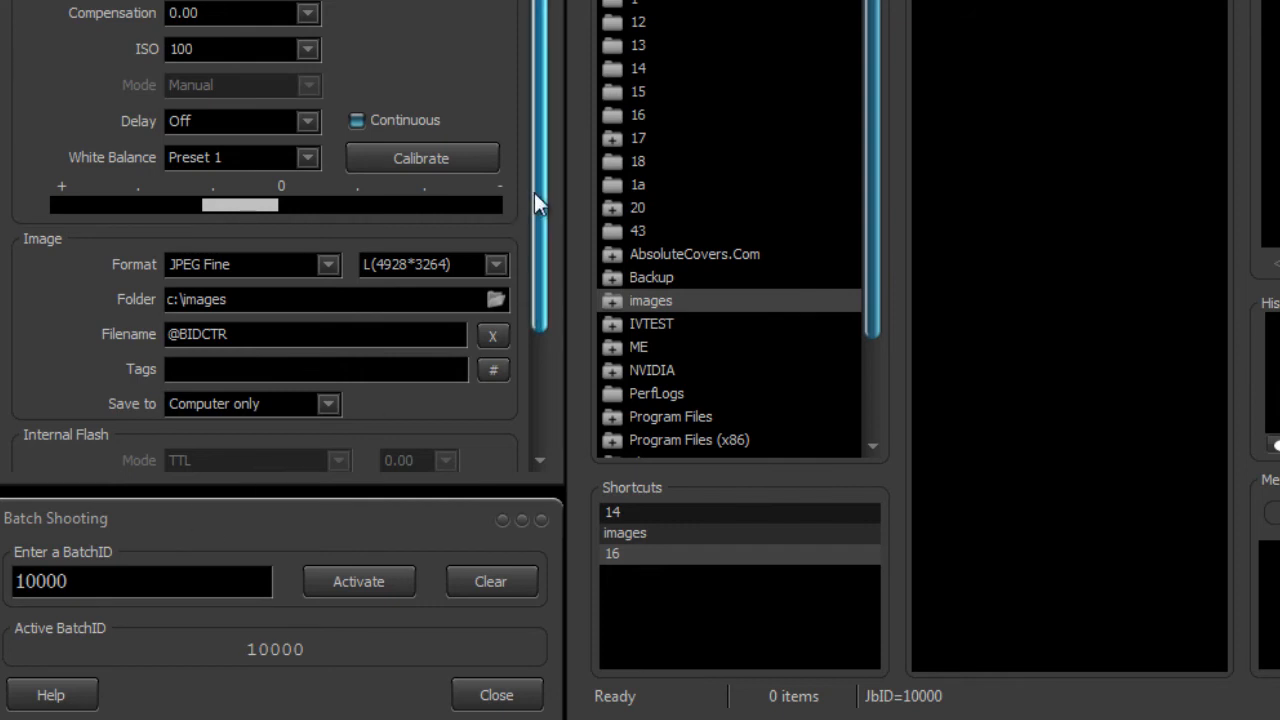
Set the save folder to c:\images\BD1 and take a test shot
left_click_drag(547, 204, 543, 303)
double_click(251, 163)
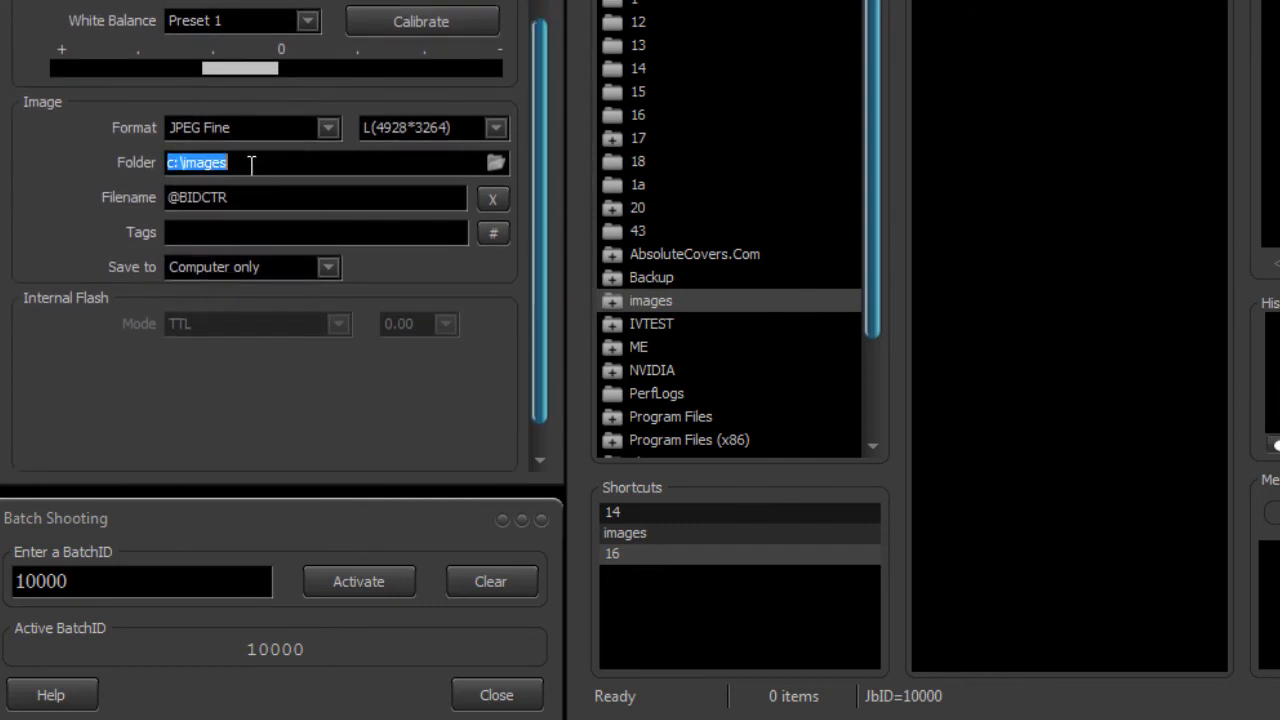
left_click(251, 163)
type("@")
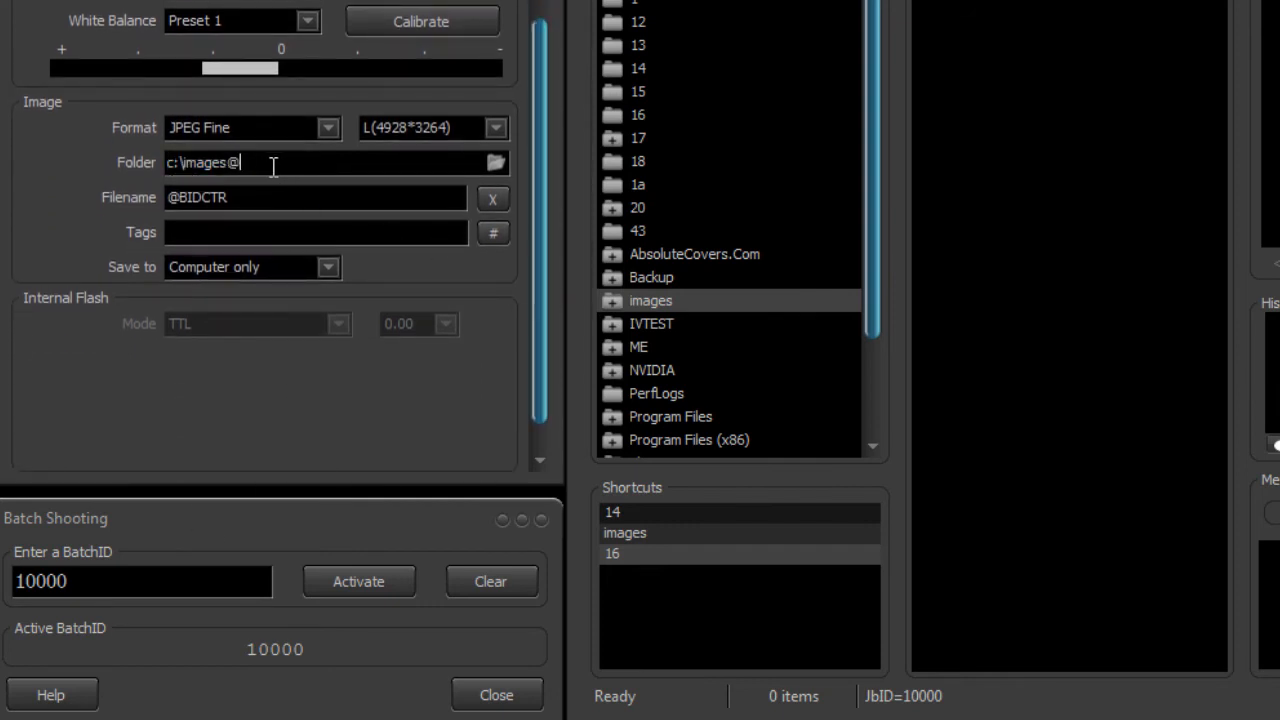
type("BD")
key("BackSpace")
key("BackSpace")
key("BackSpace")
type("\\BD1")
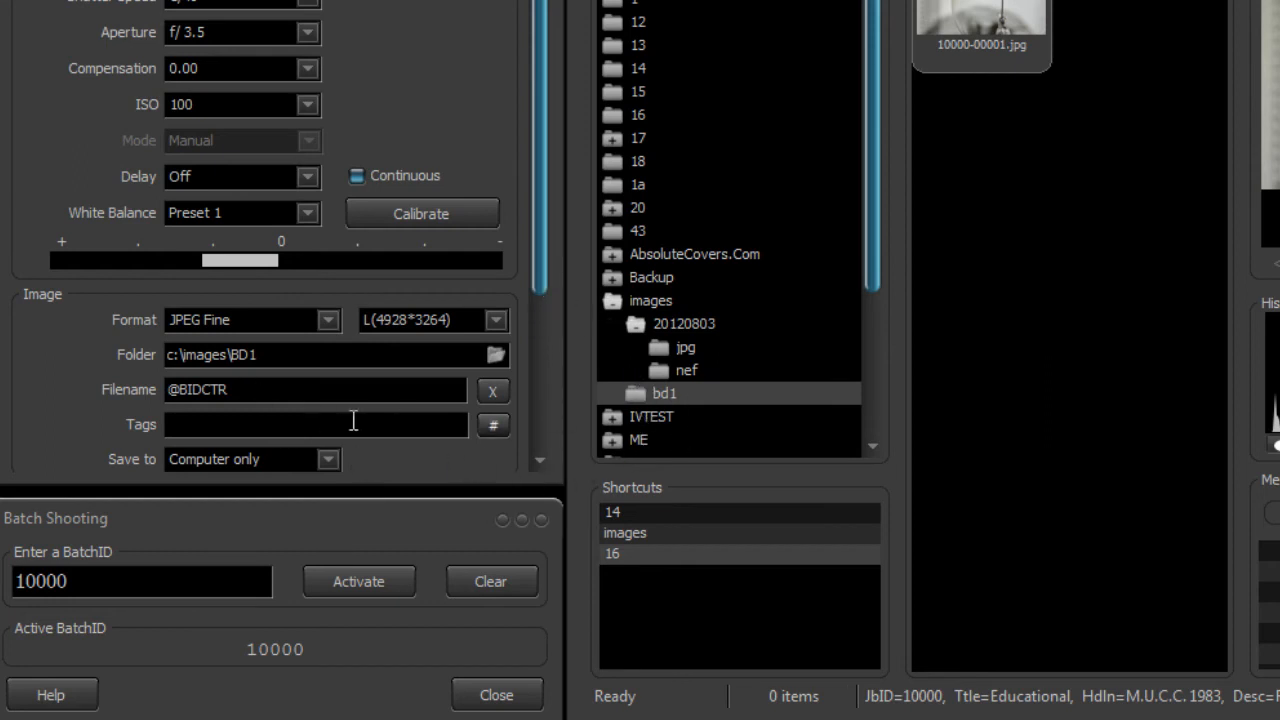
double_click(235, 354)
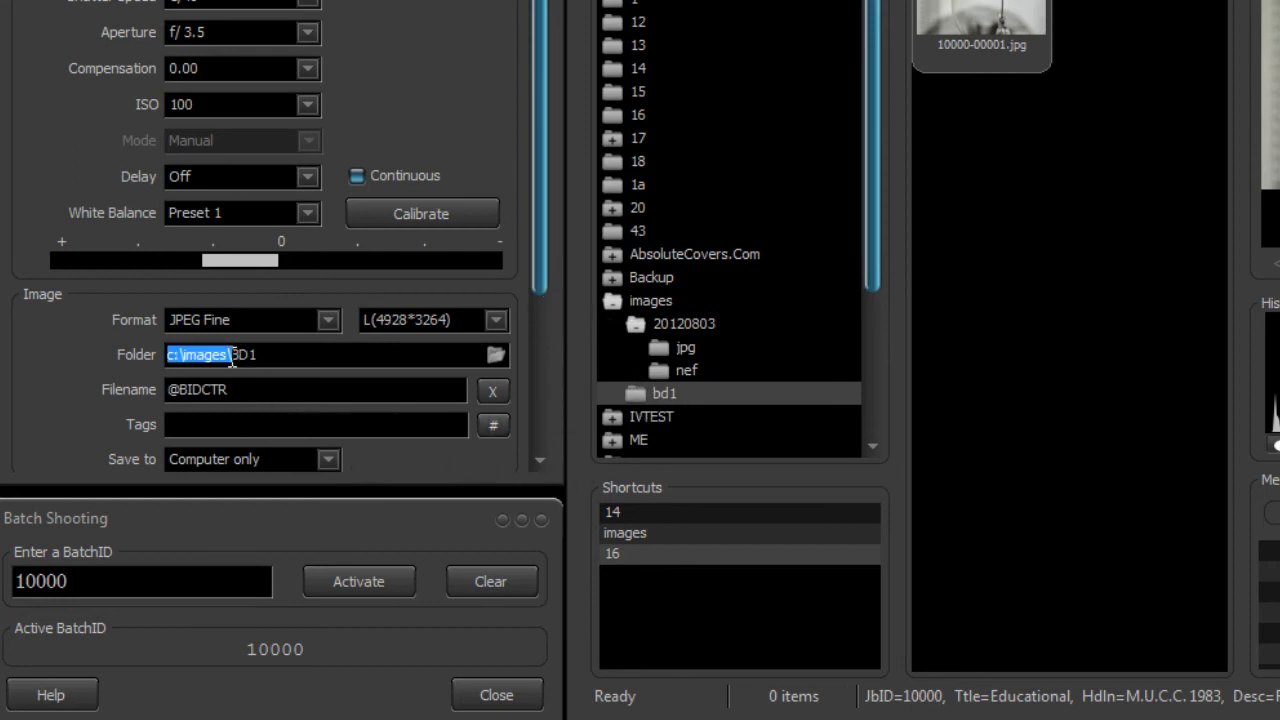
left_click(233, 356)
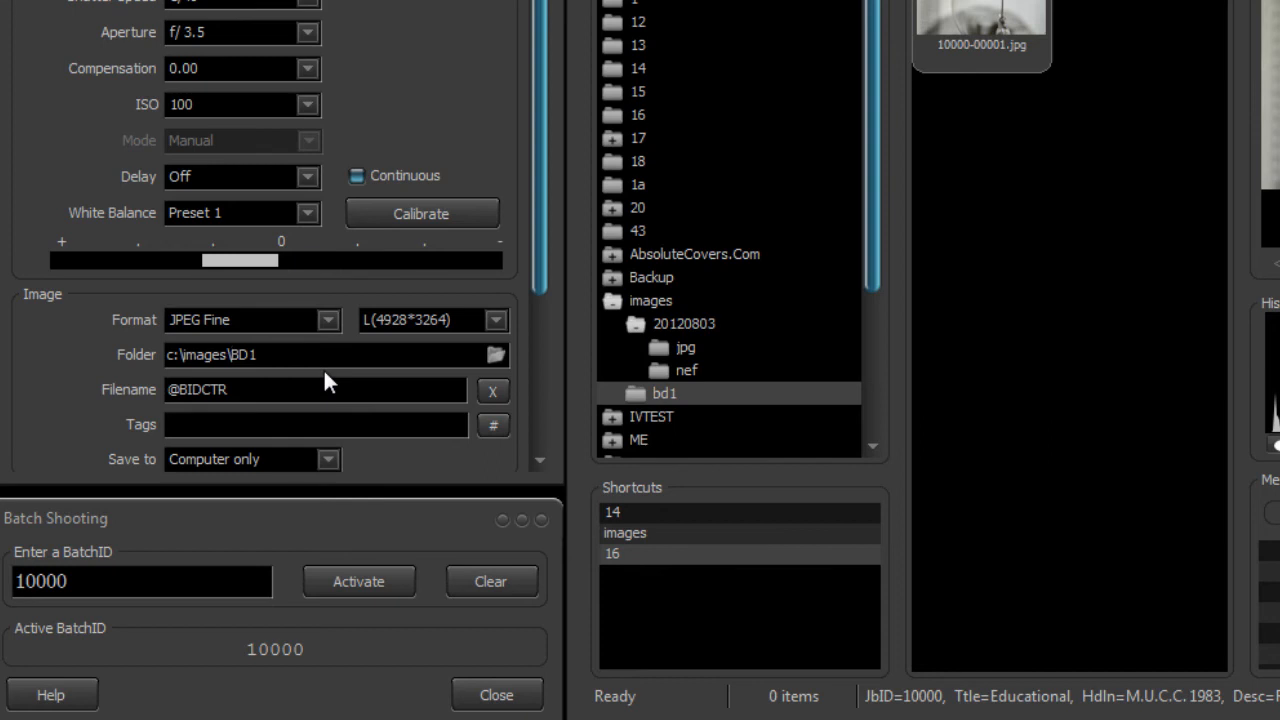
type("@")
left_click_drag(244, 356, 280, 355)
left_click(254, 356)
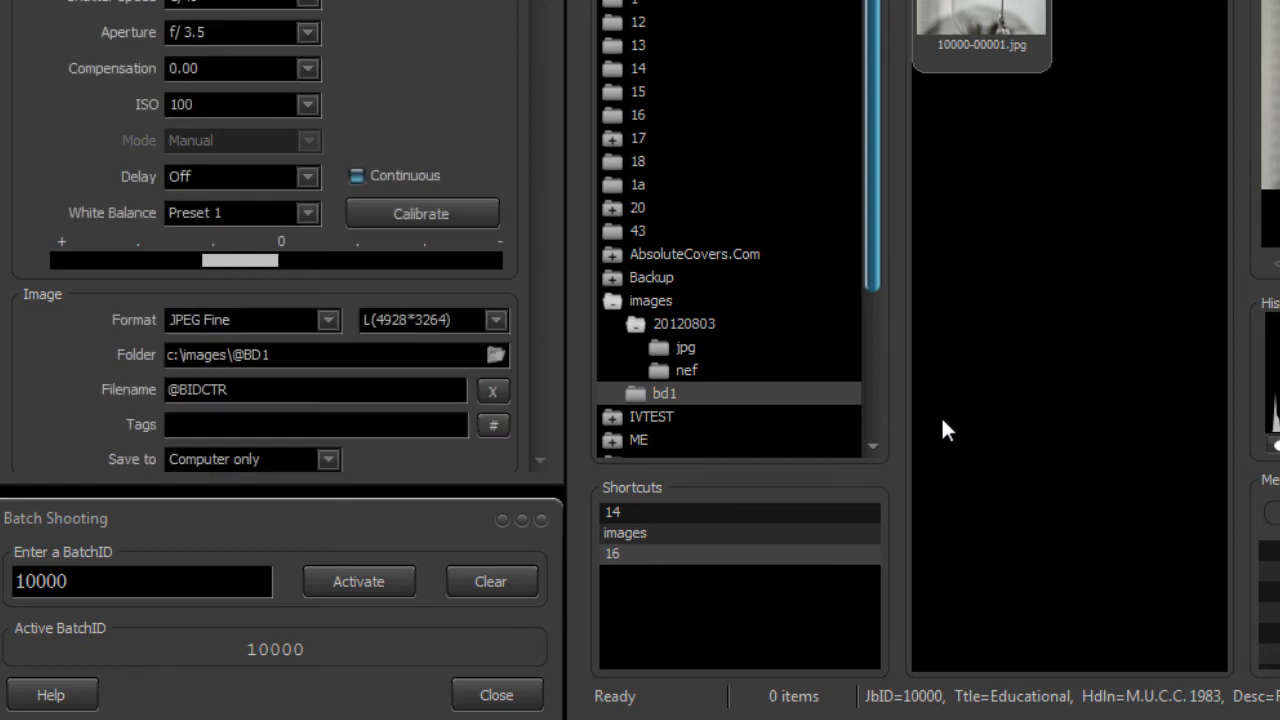
left_click_drag(873, 222, 850, 365)
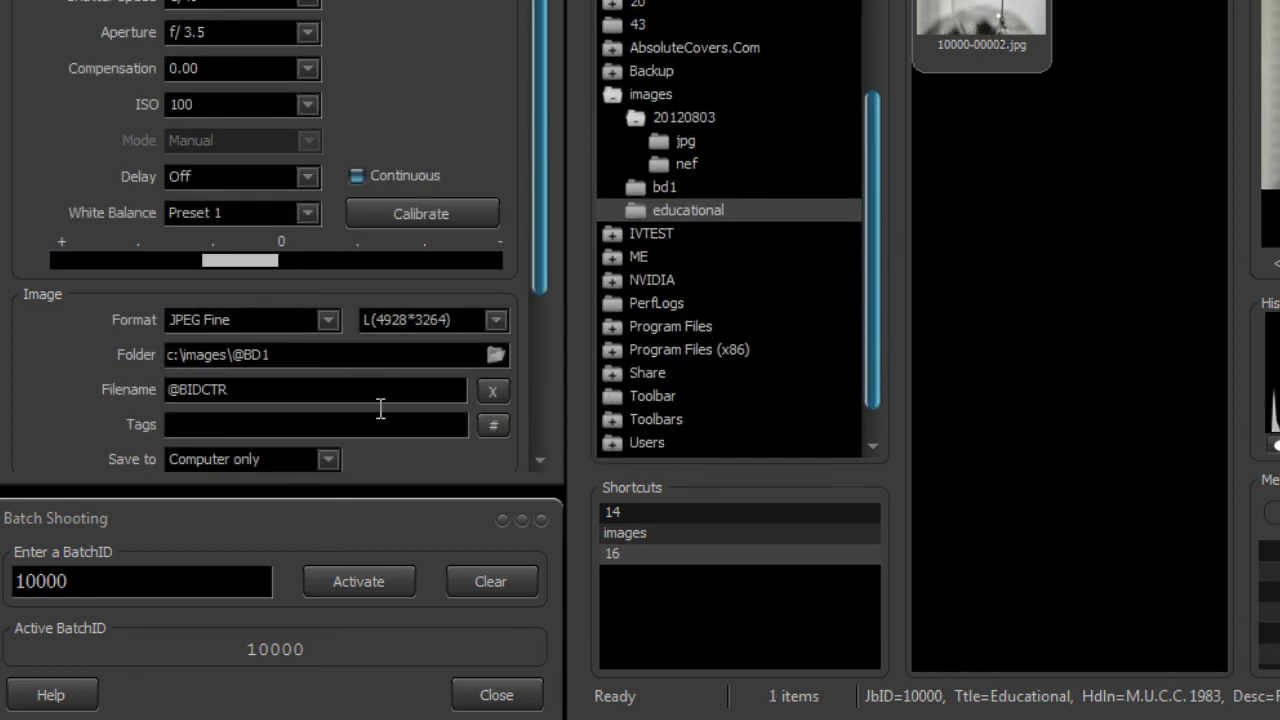
left_click(291, 353)
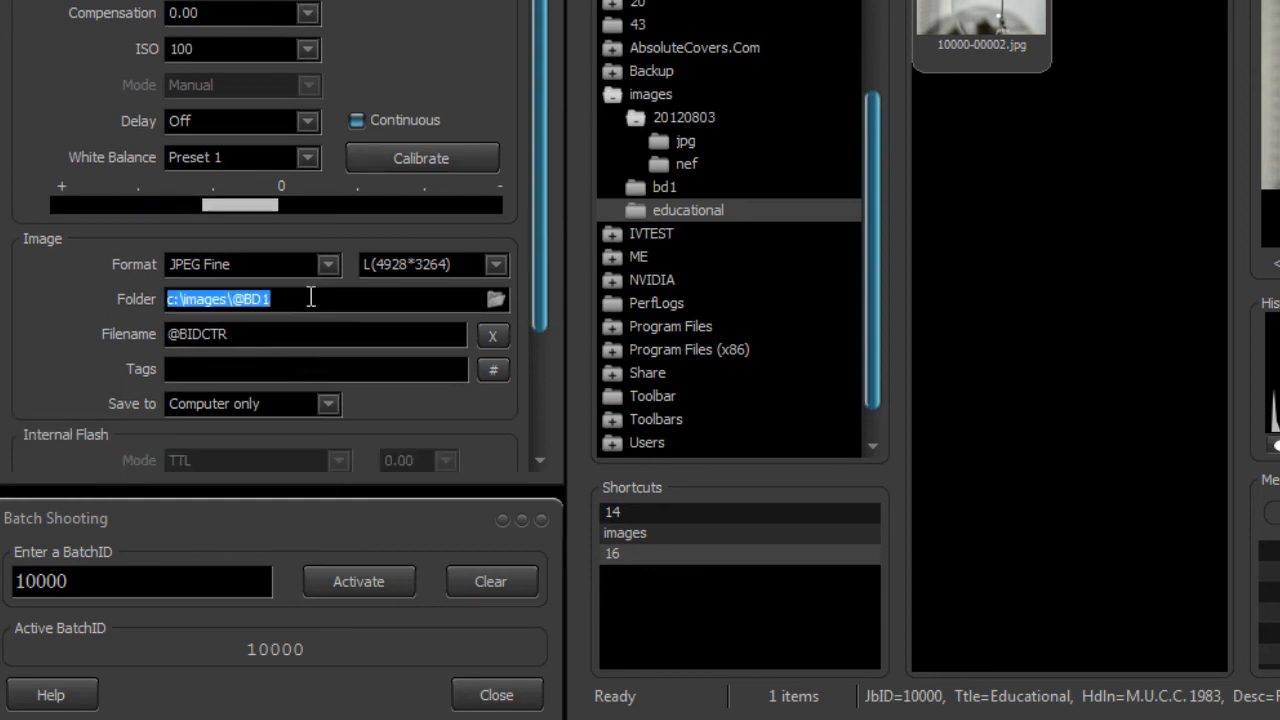
left_click(311, 298)
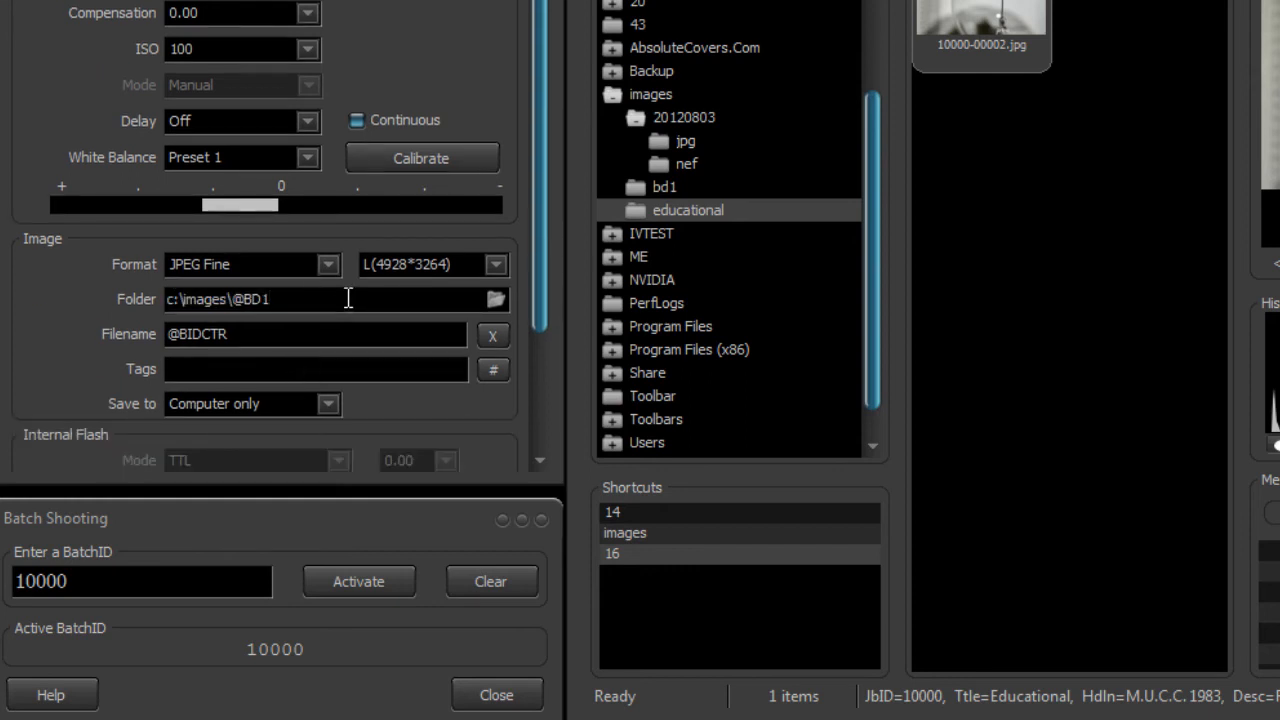
type("\\@")
type("BD2\\")
type("BD3\\@BD4")
key("Left")
key("Left")
key("Left")
key("Left")
key("Left")
key("Left")
key("Left")
key("Left")
type("@")
left_click_drag(547, 111, 540, 10)
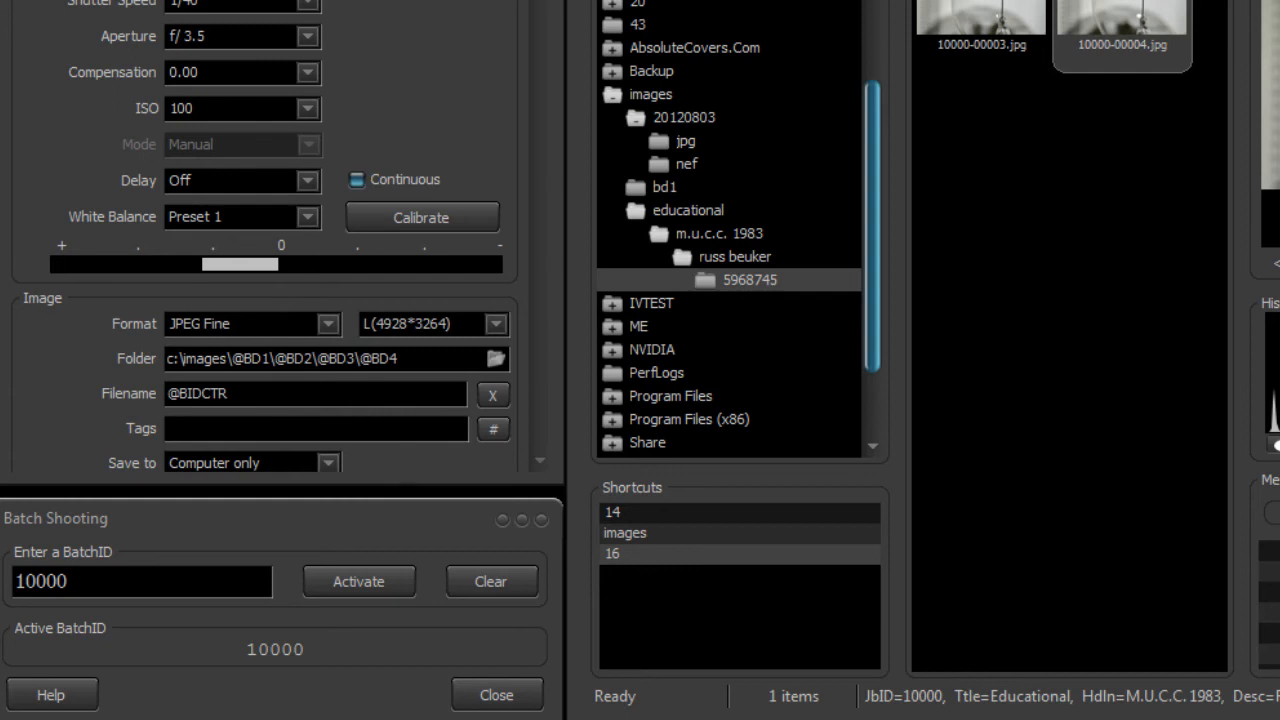
Activate BatchID 10001, take test shots, and bring the Batch Metadata window back into view to compare its records with the folders
type("10001")
key("Return")
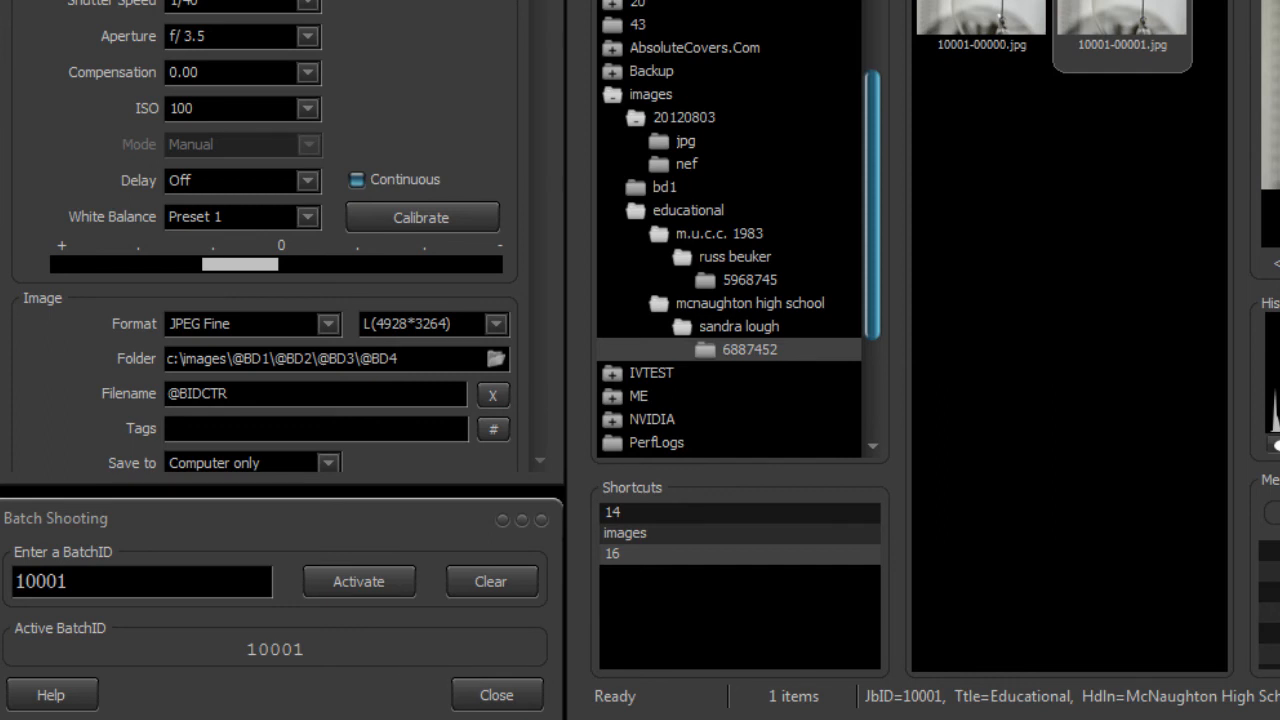
left_click_drag(560, 715, 1000, 464)
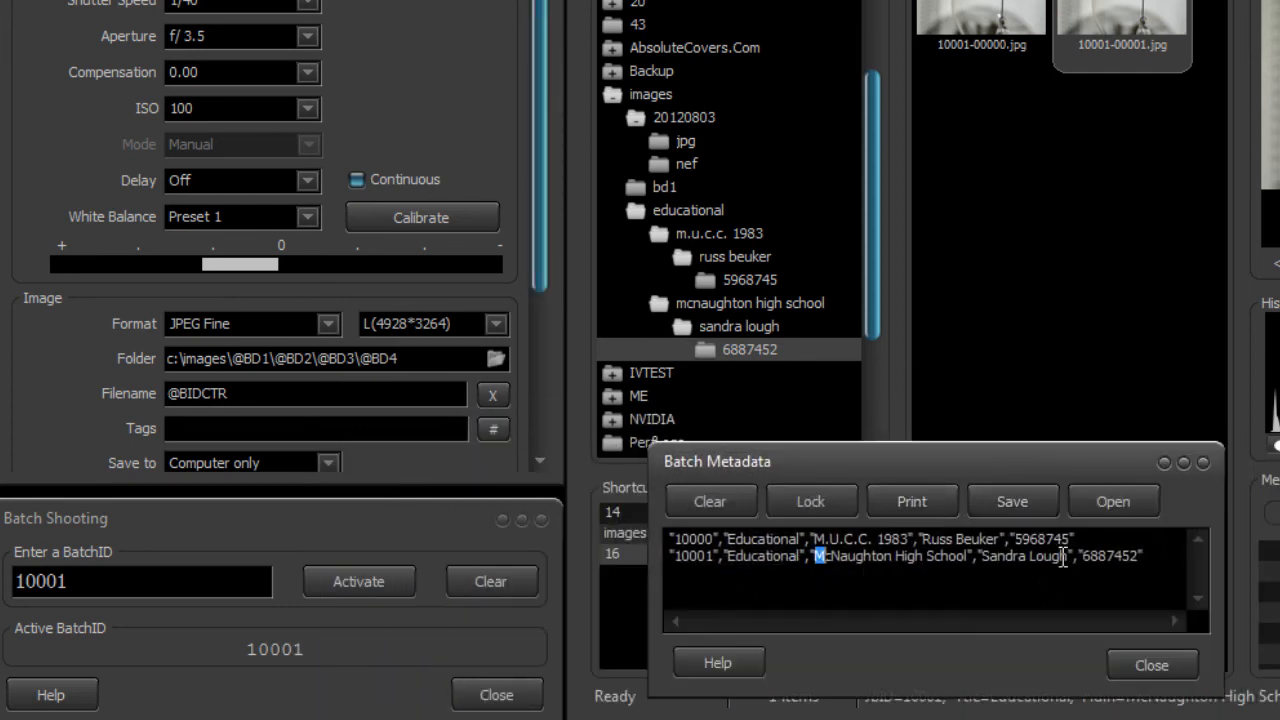
left_click(93, 585)
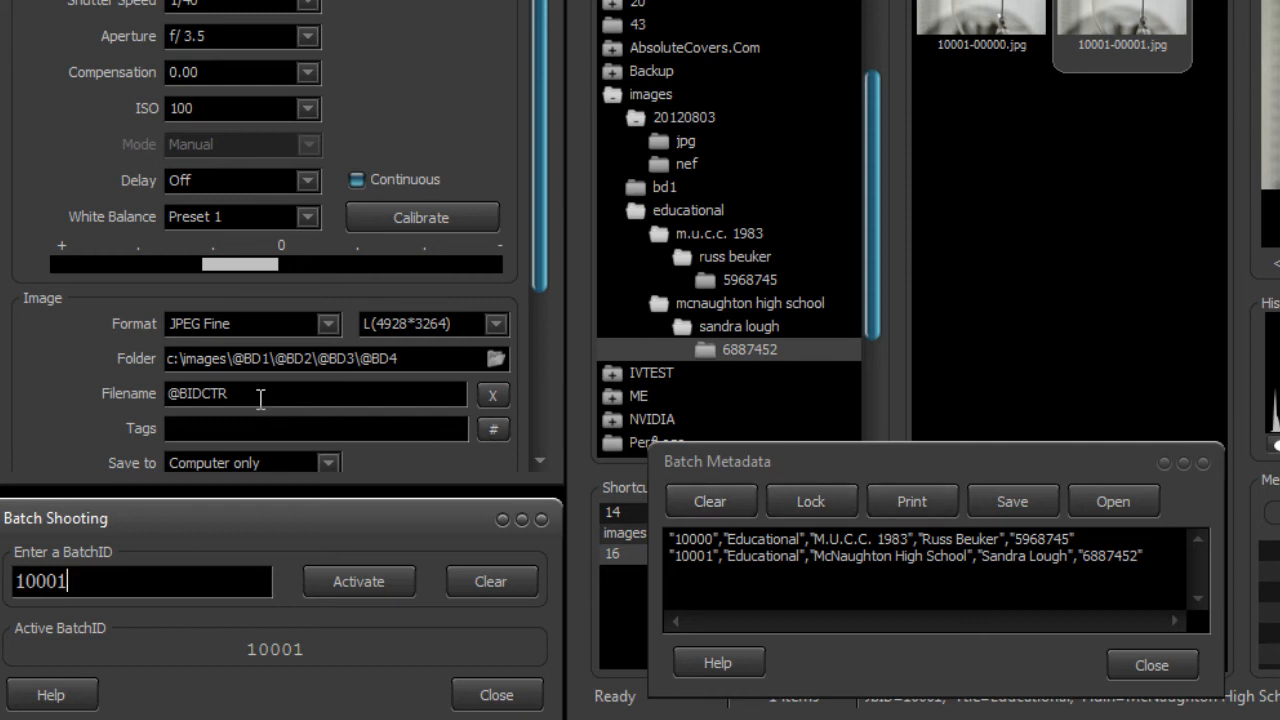
Preview the printable barcode report of the batch metadata records, close the preview, and move the Batch Metadata window aside
scroll(262, 400, "down", 2)
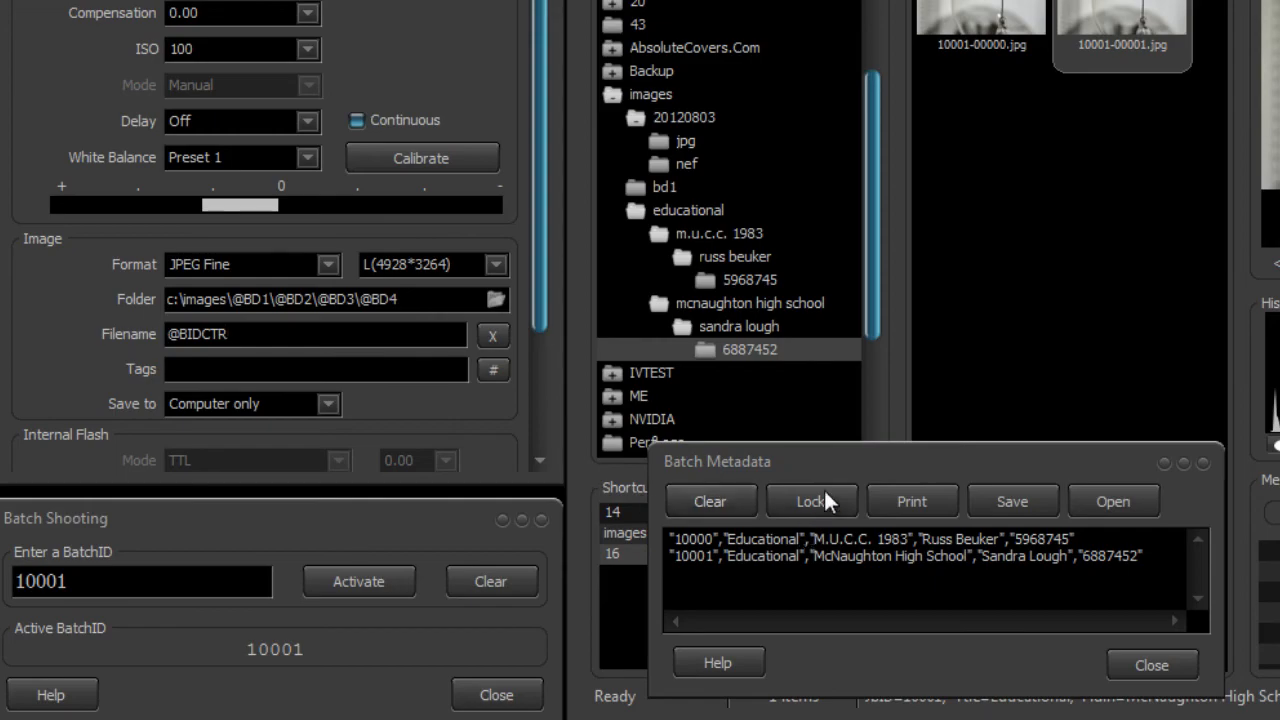
left_click_drag(876, 463, 833, 431)
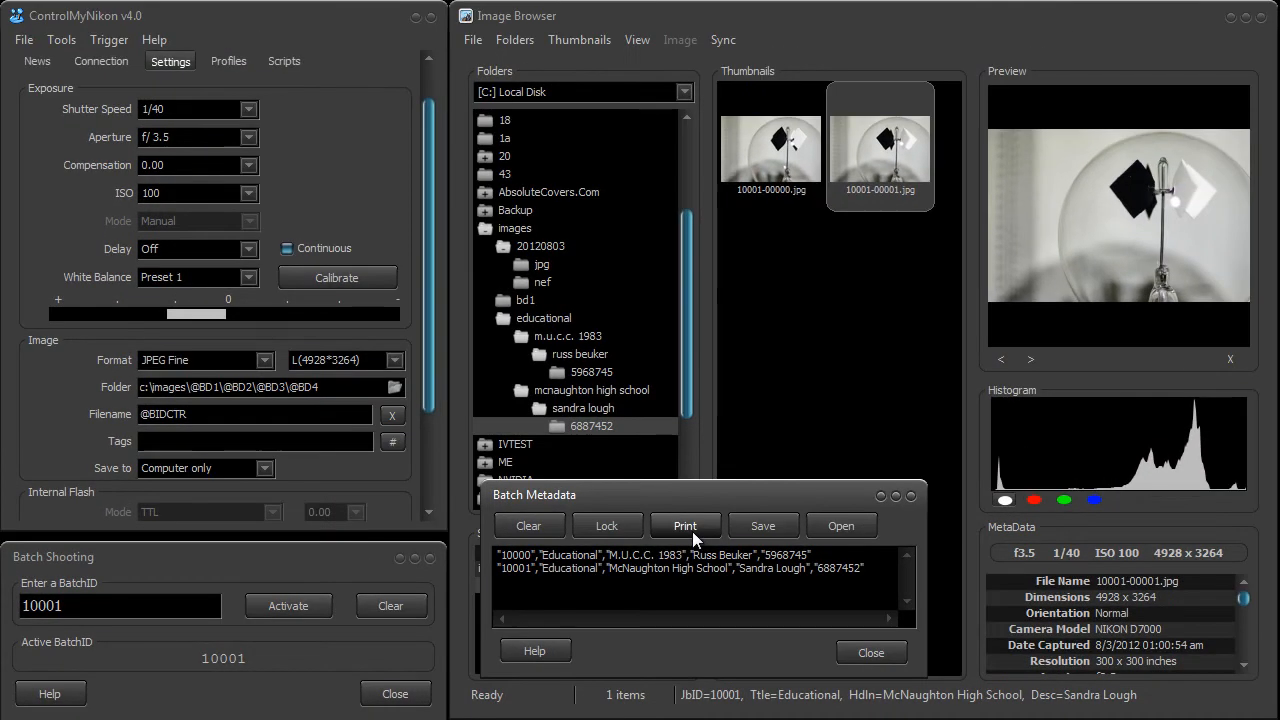
left_click(821, 491)
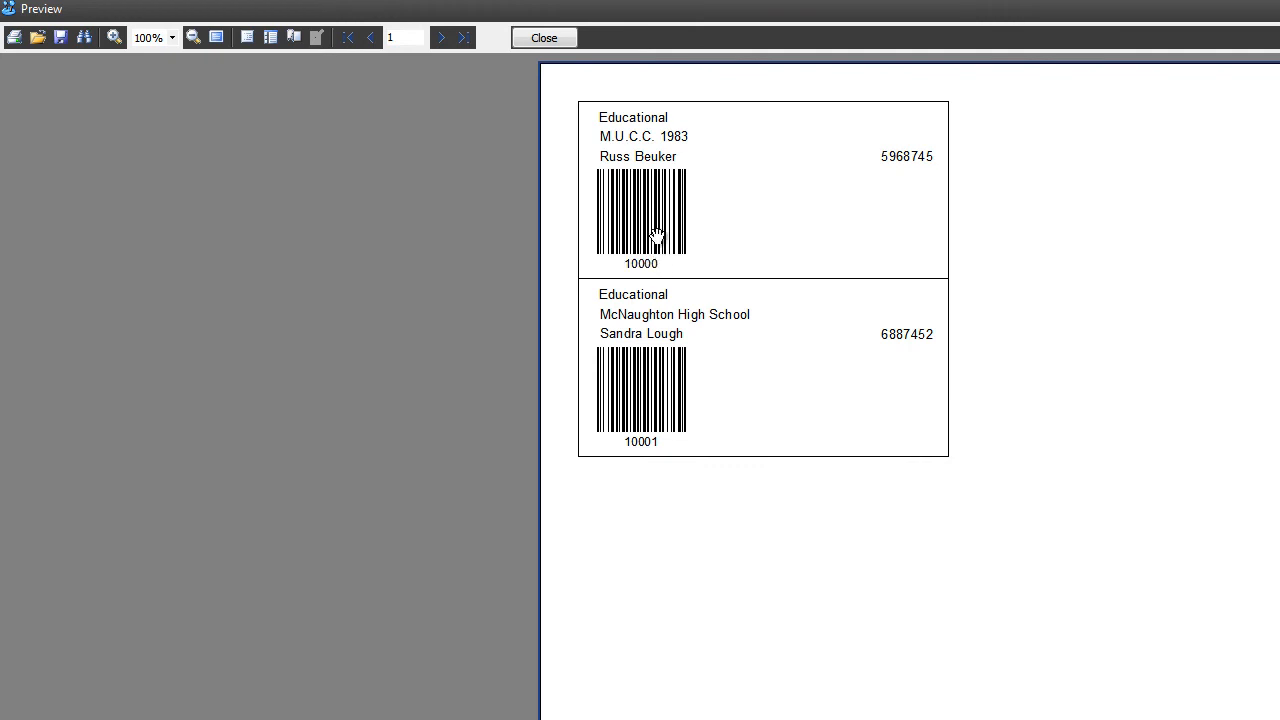
left_click(543, 38)
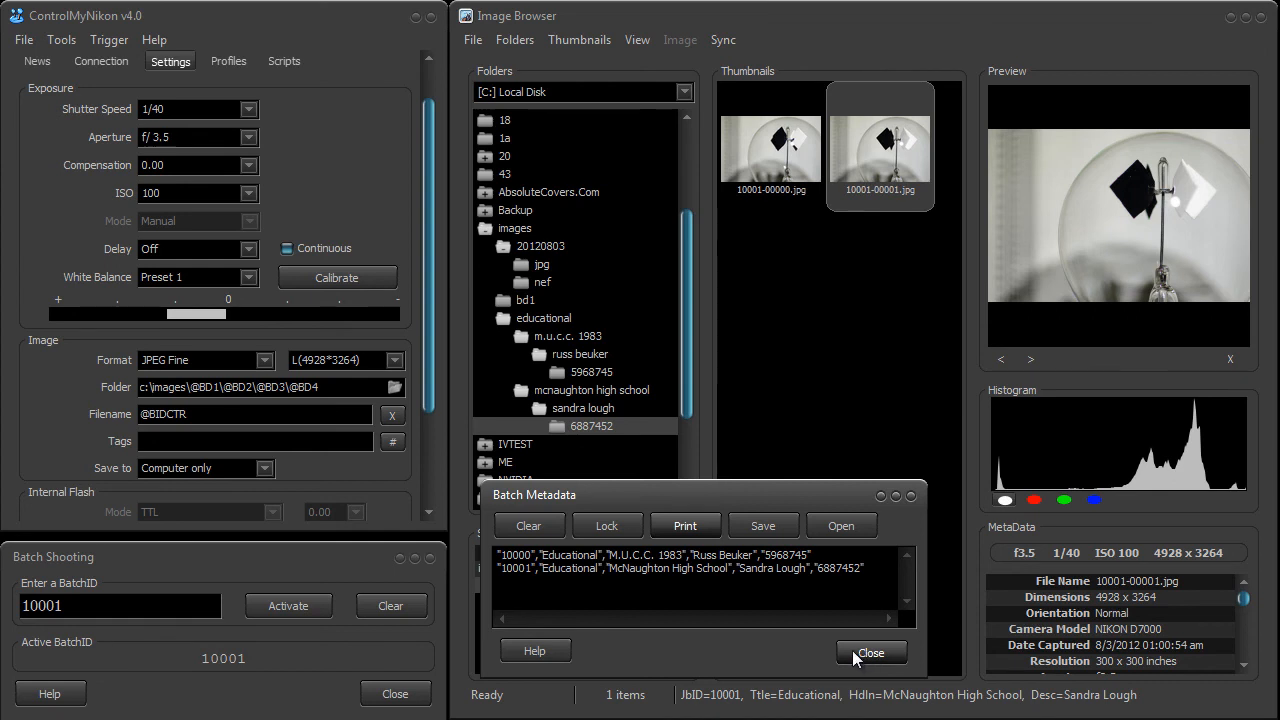
left_click_drag(760, 507, 899, 434)
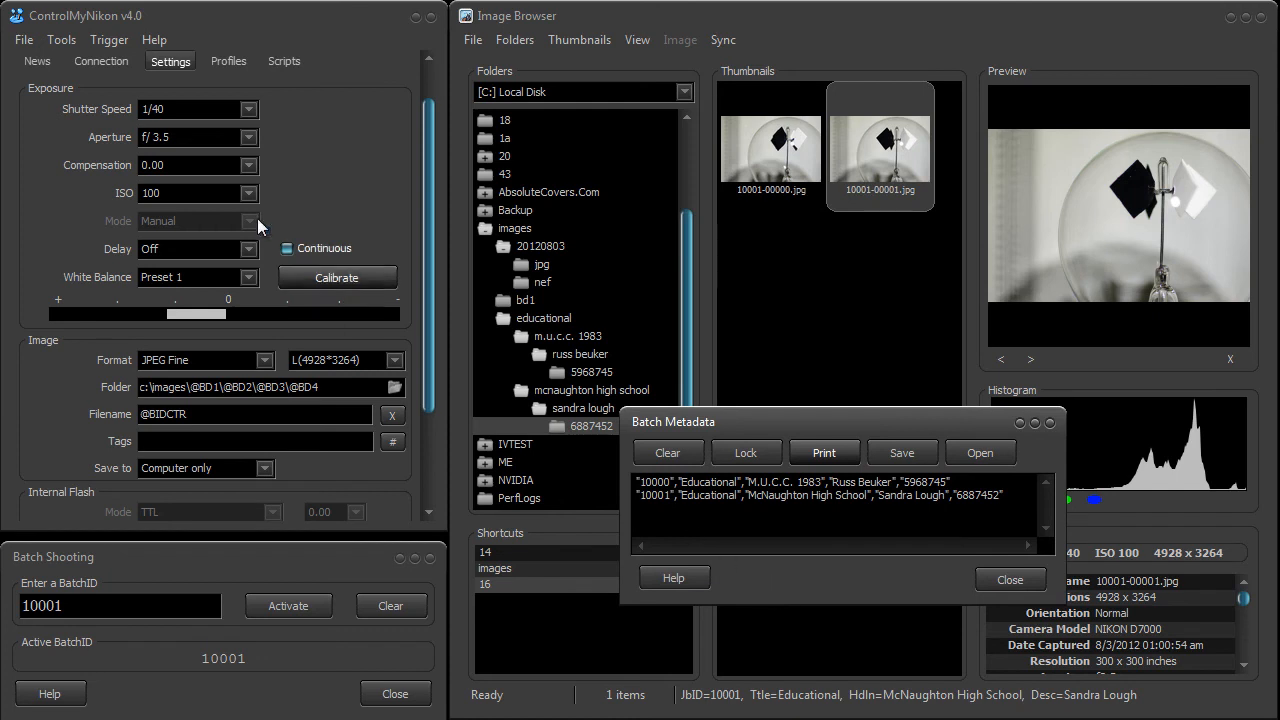
Open the batch preferences and examine the metadata embedding options and the barcode report file path
left_click(63, 42)
left_click(85, 182)
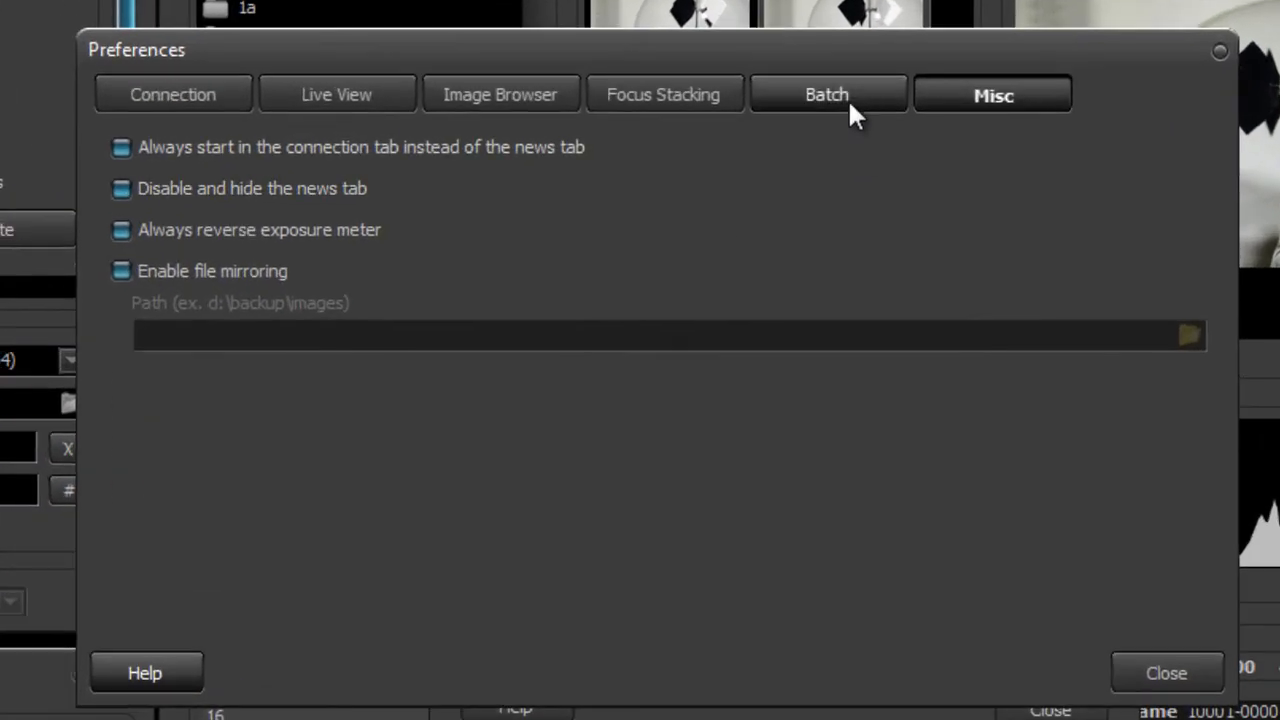
left_click(858, 140)
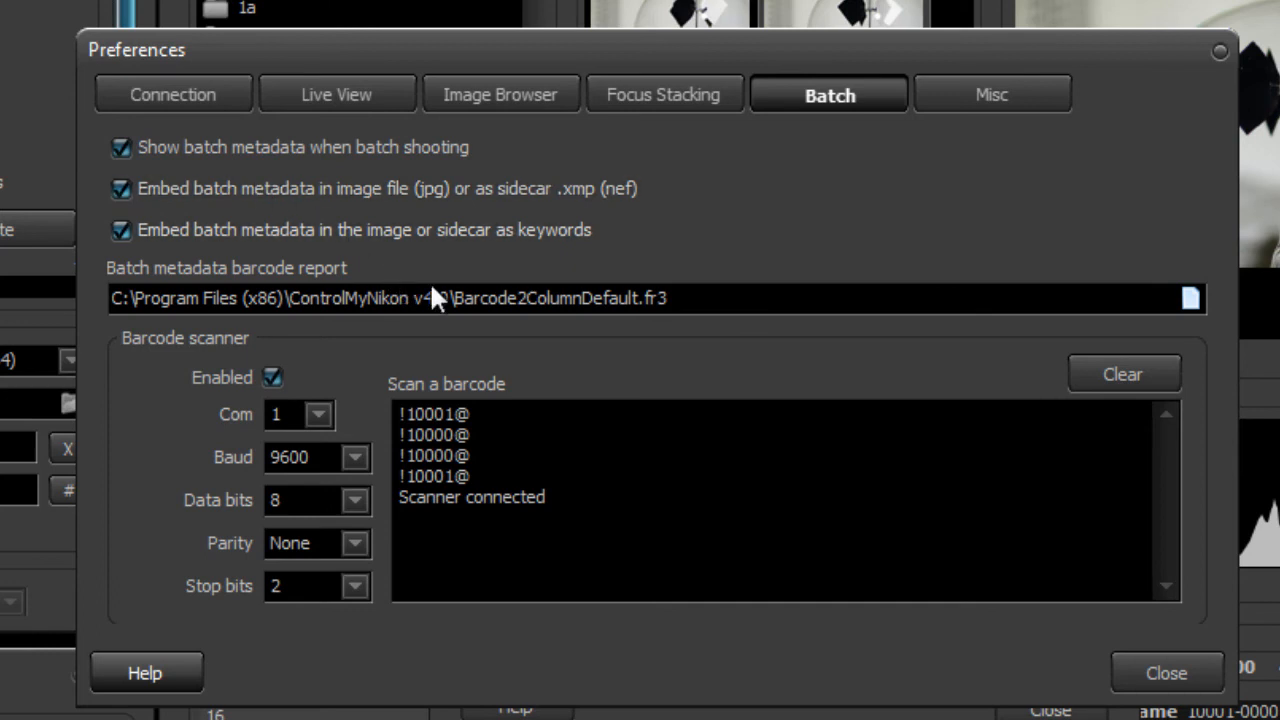
left_click(679, 301)
left_click(697, 300)
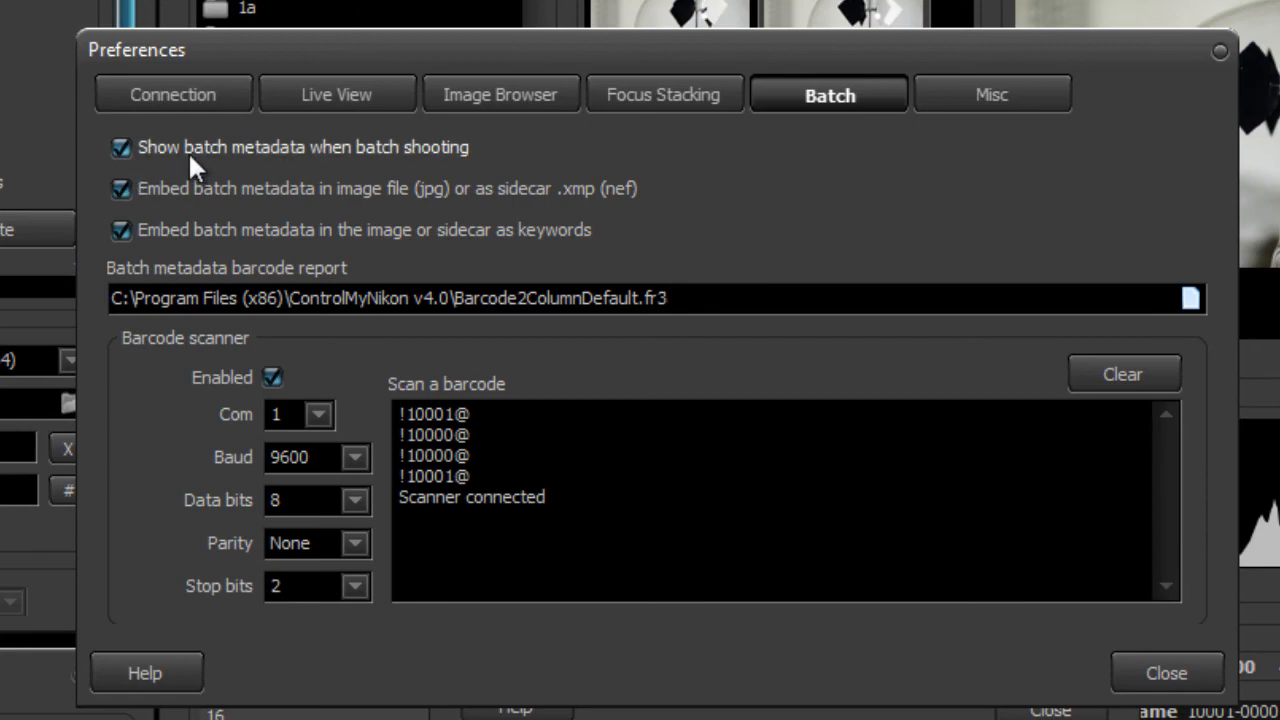
Enlarge the Batch Shooting window to show the active batch's metadata, and close the Preferences and Batch Metadata windows
left_click_drag(305, 54, 764, 32)
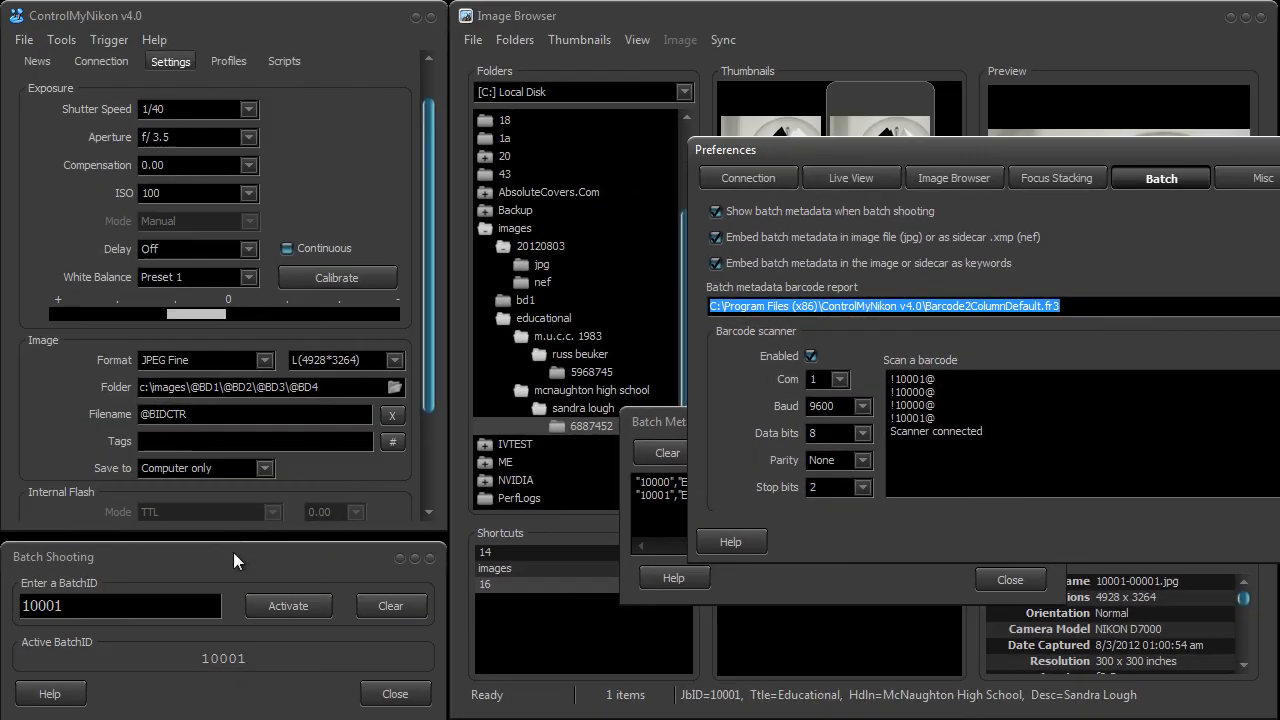
left_click_drag(51, 591, 51, 421)
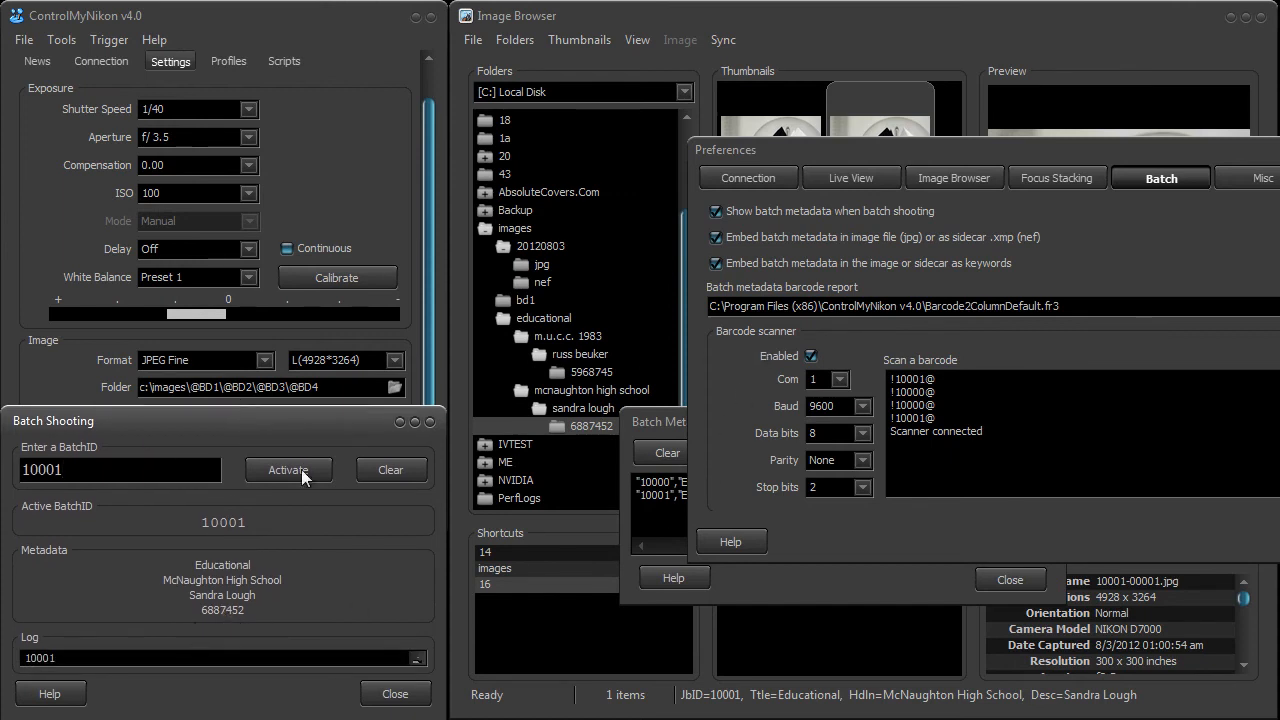
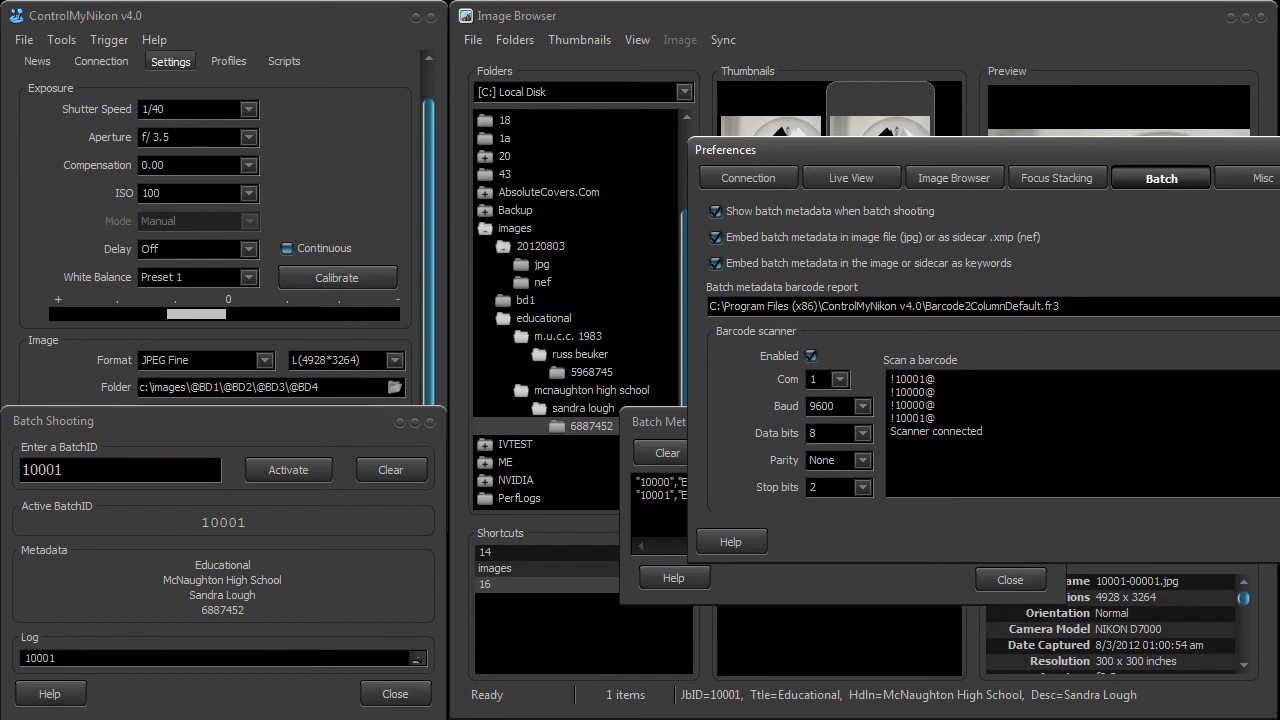
left_click(1279, 541)
left_click(1008, 581)
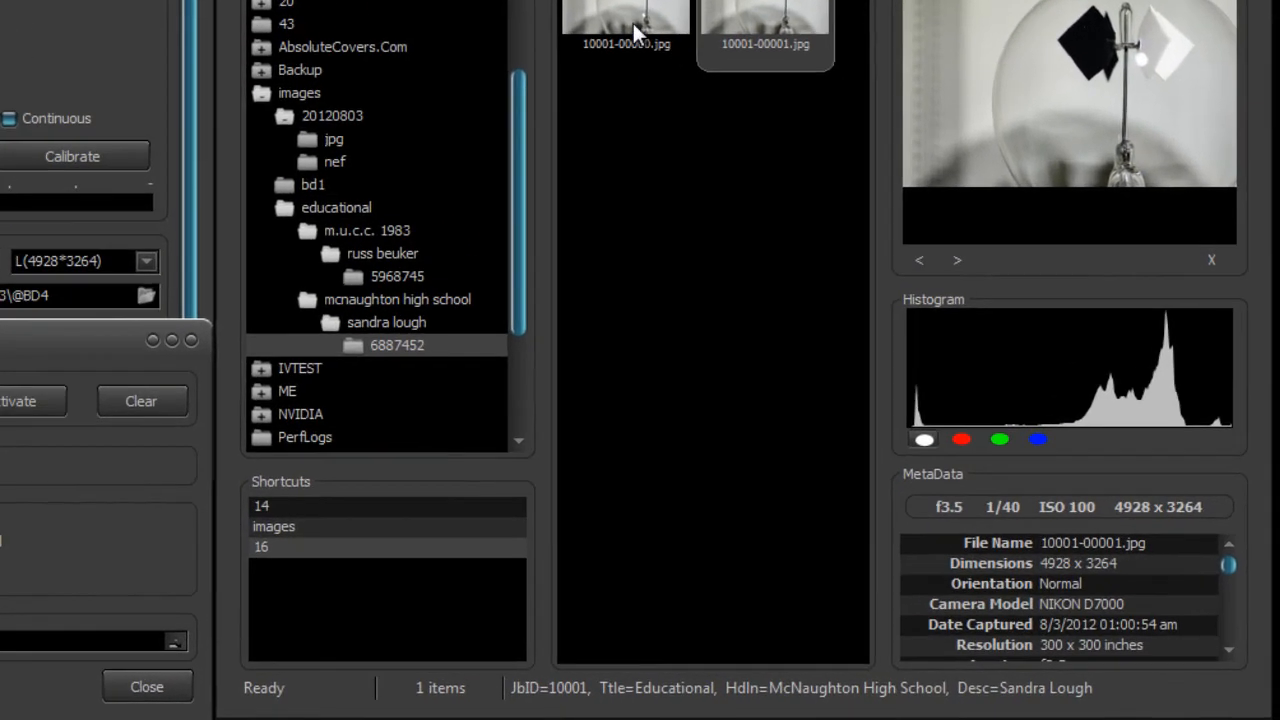
Examine the title, headline, description, JobID and keywords embedded in the metadata of 10001-00000.jpg
left_click(785, 180)
key("Right")
key("Left")
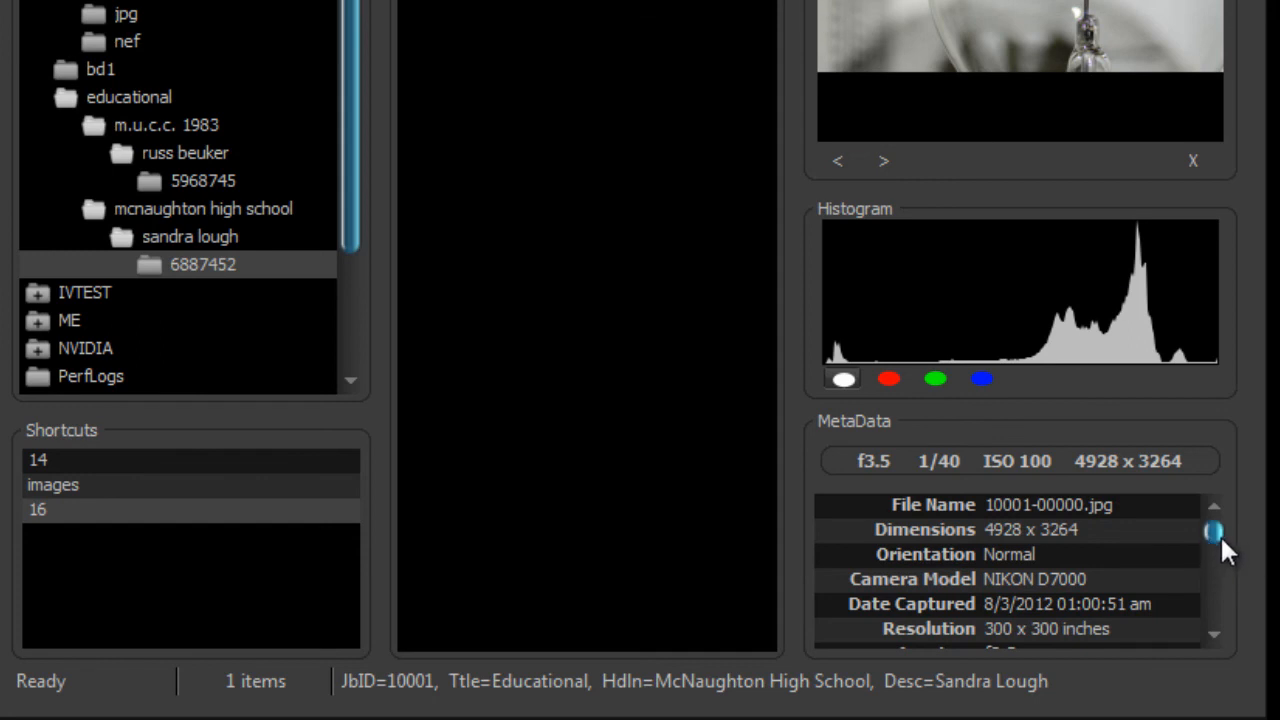
left_click_drag(1222, 537, 1243, 630)
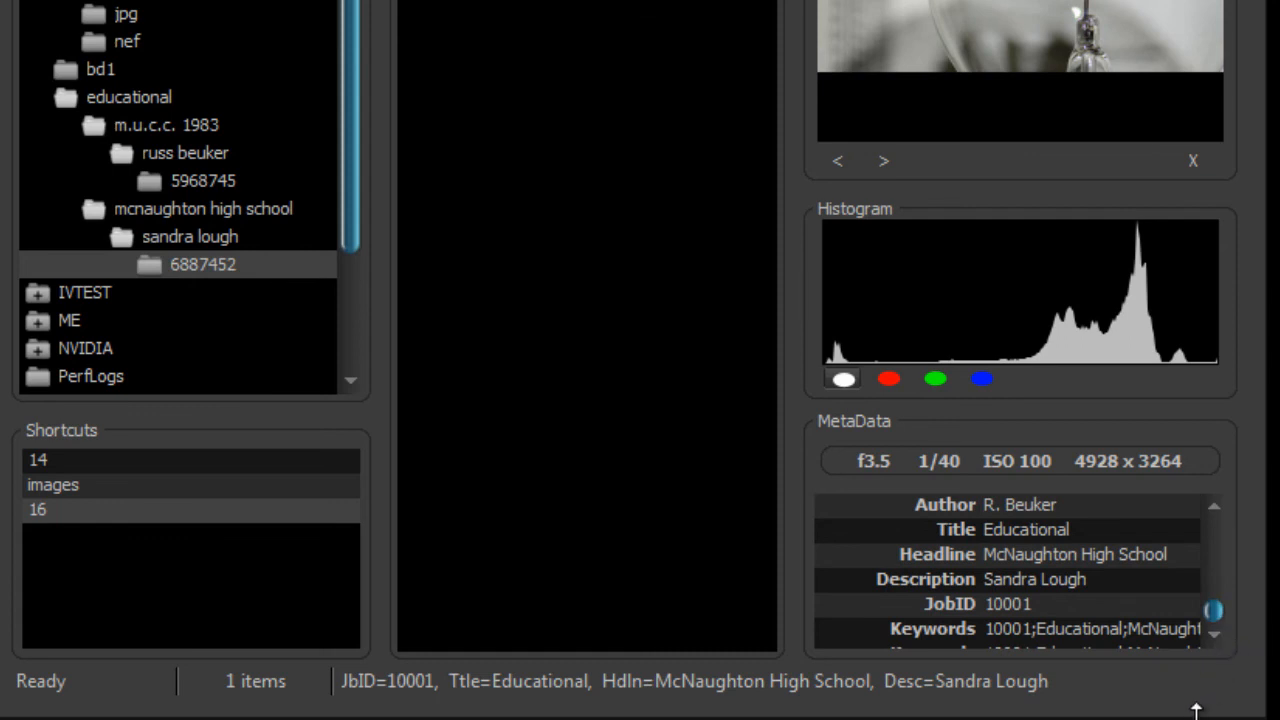
left_click_drag(1196, 710, 1197, 709)
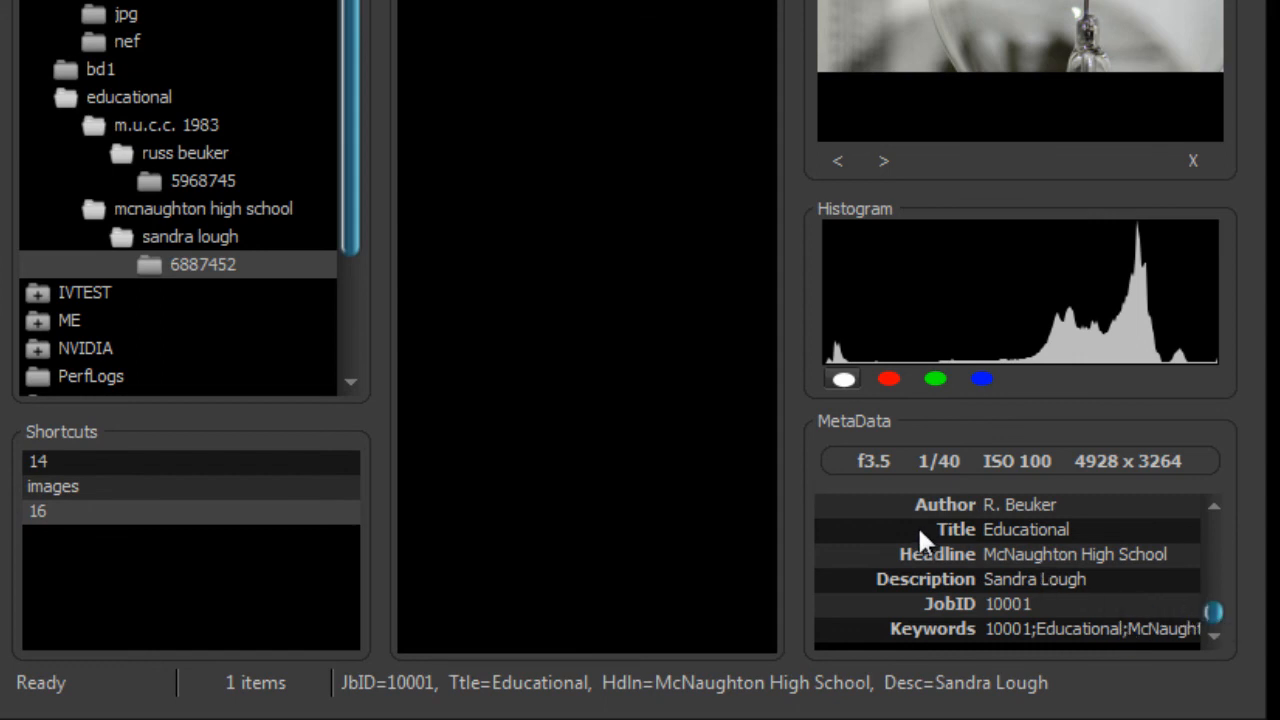
left_click(1033, 533)
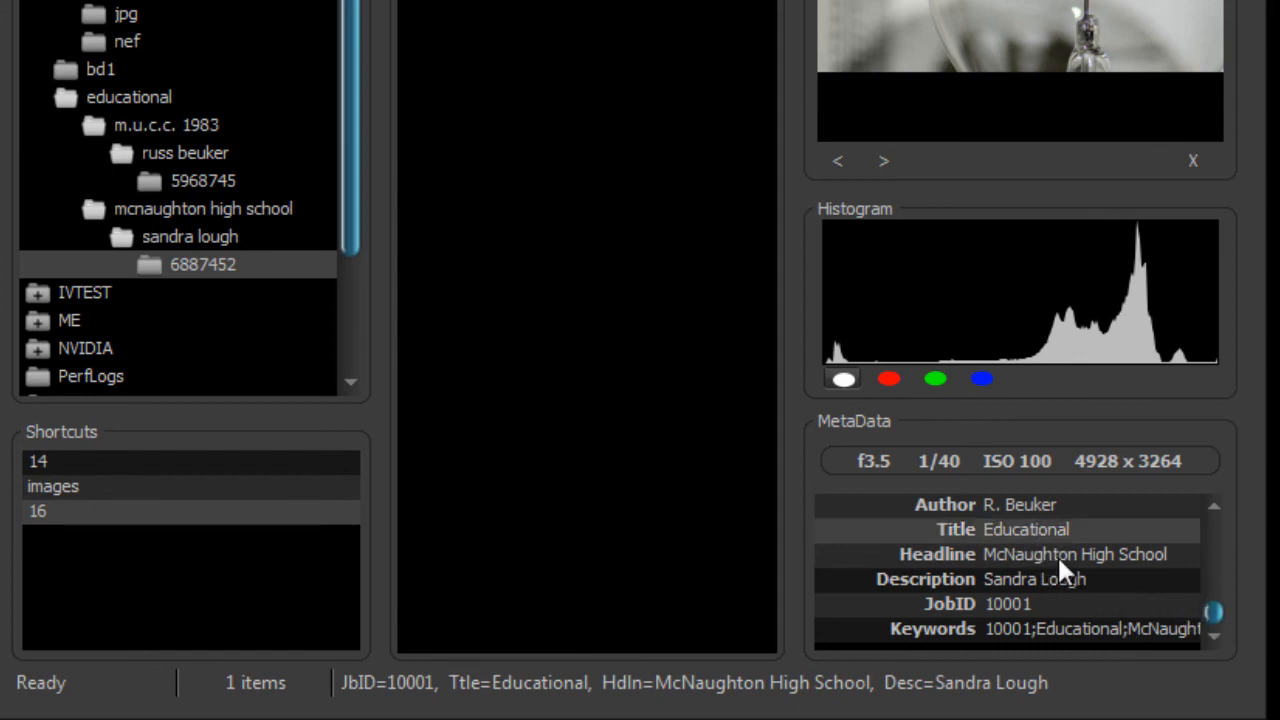
left_click(1045, 591)
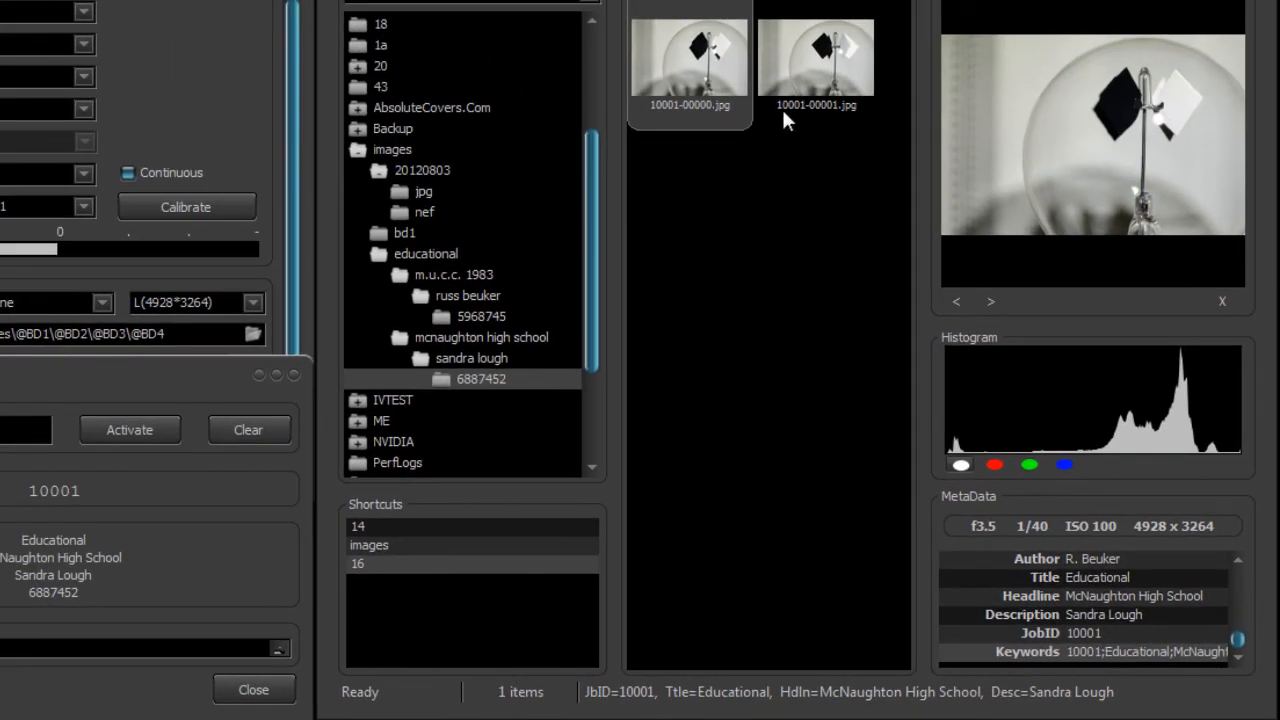
Open 10001-00000.jpg in full view and disable the image overlay in the viewer settings
left_click(795, 81)
left_click(723, 95)
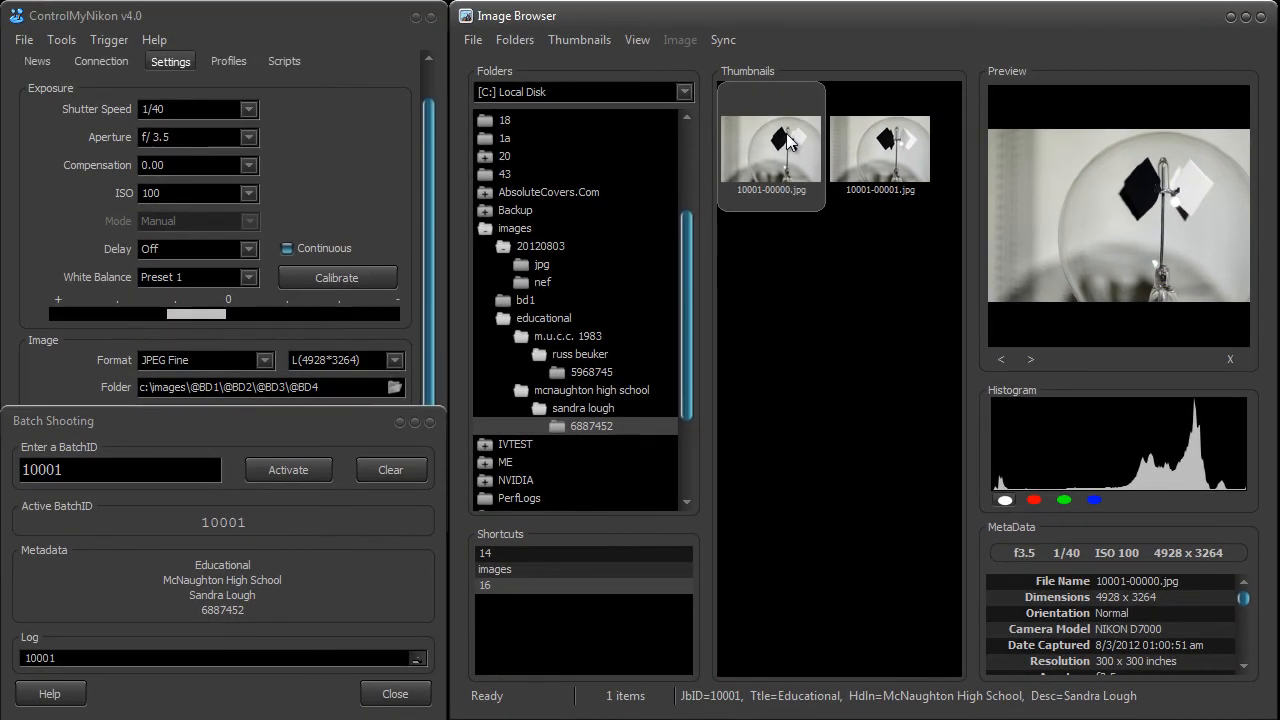
double_click(787, 135)
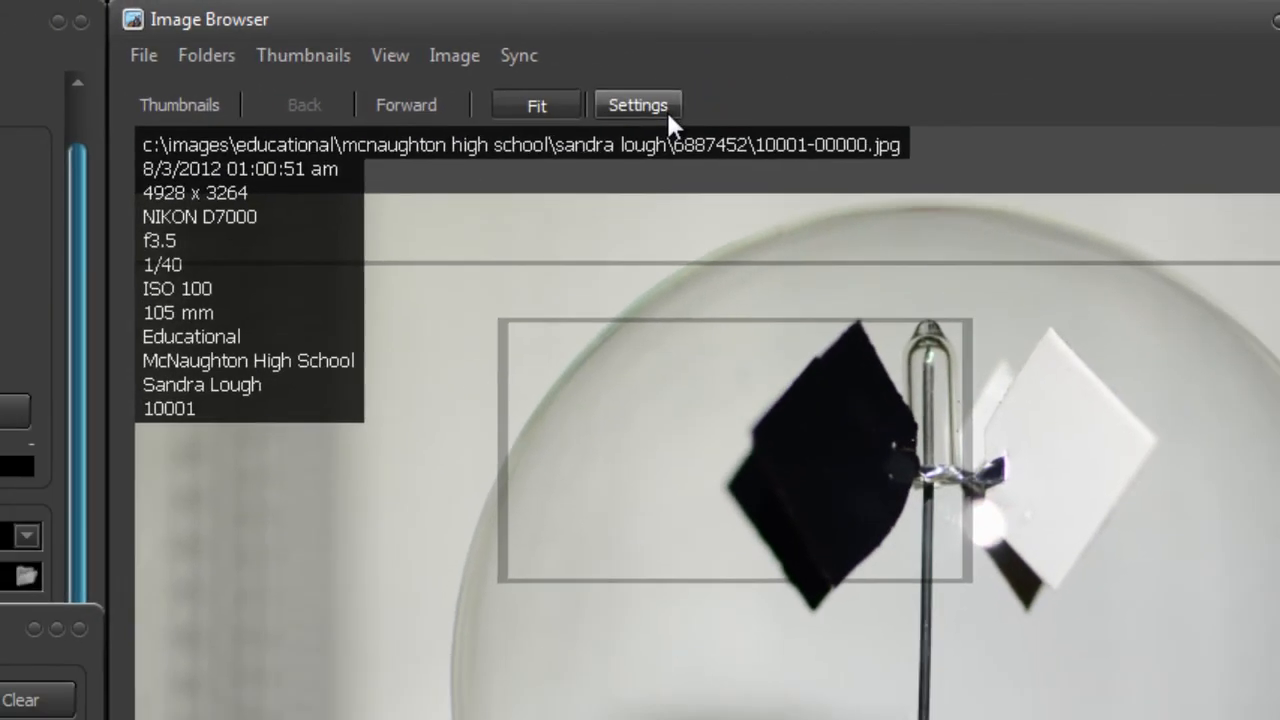
left_click(629, 115)
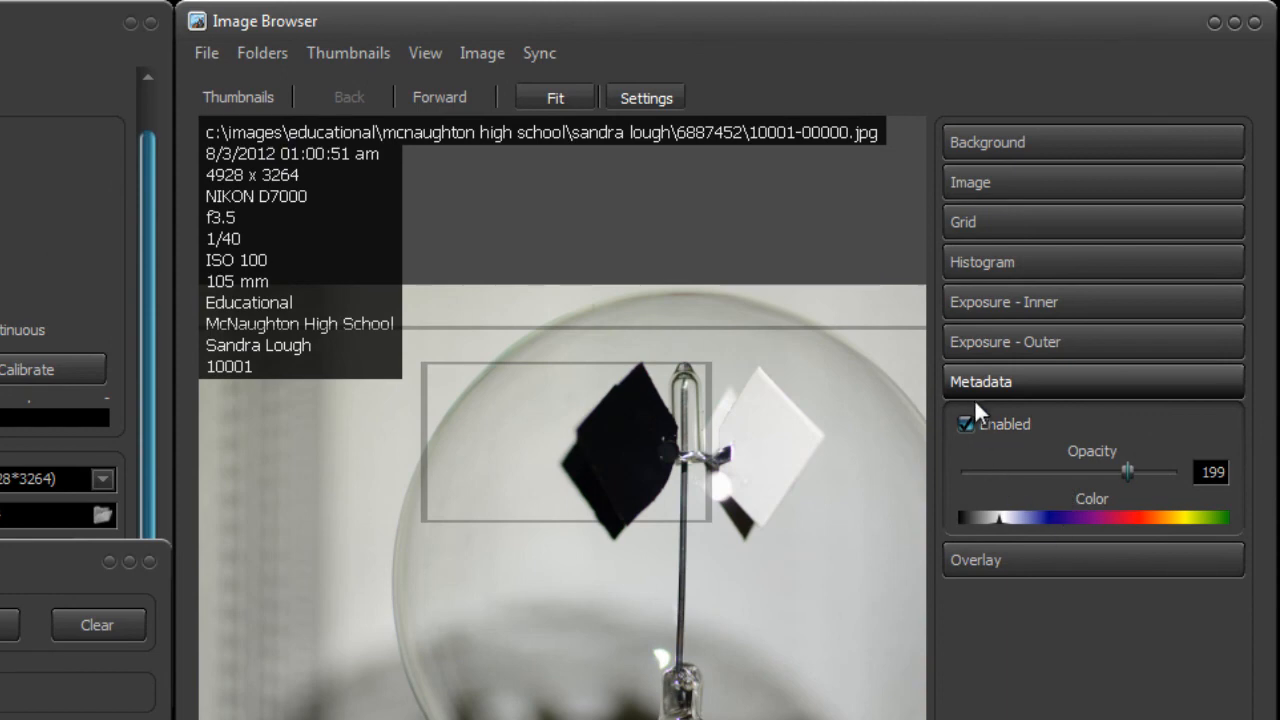
left_click(995, 558)
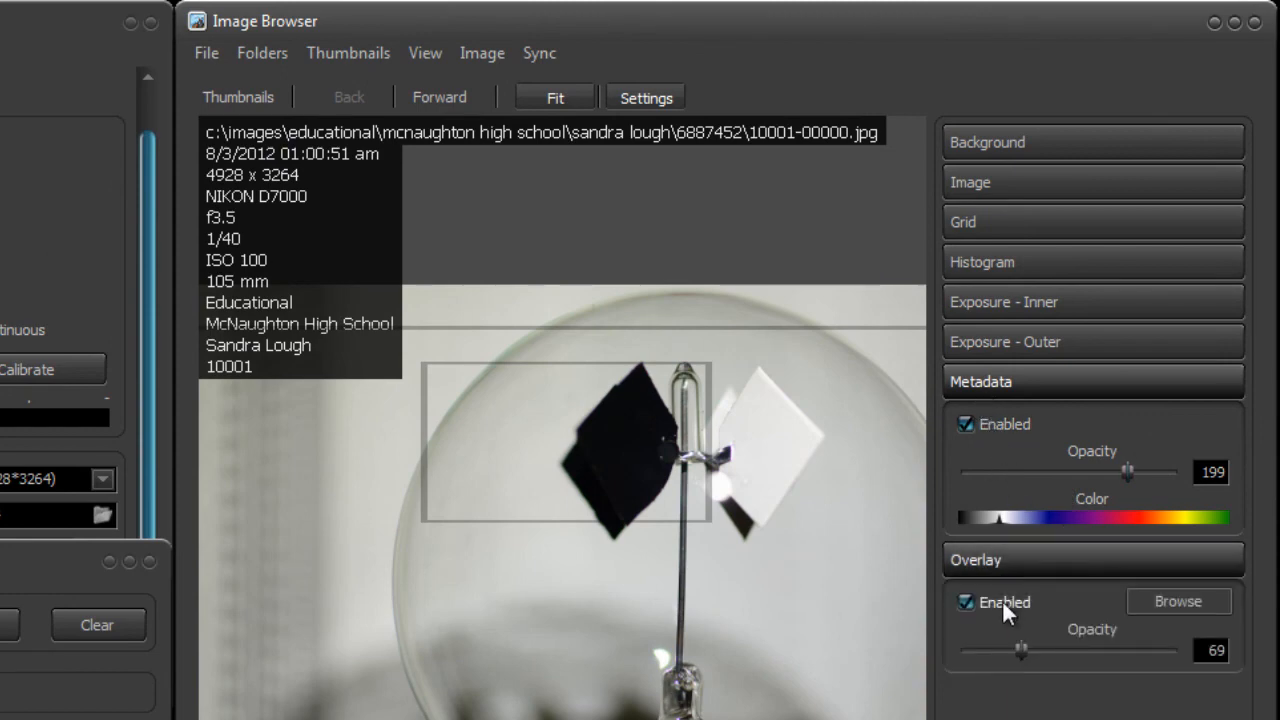
left_click(1002, 599)
left_click(1022, 565)
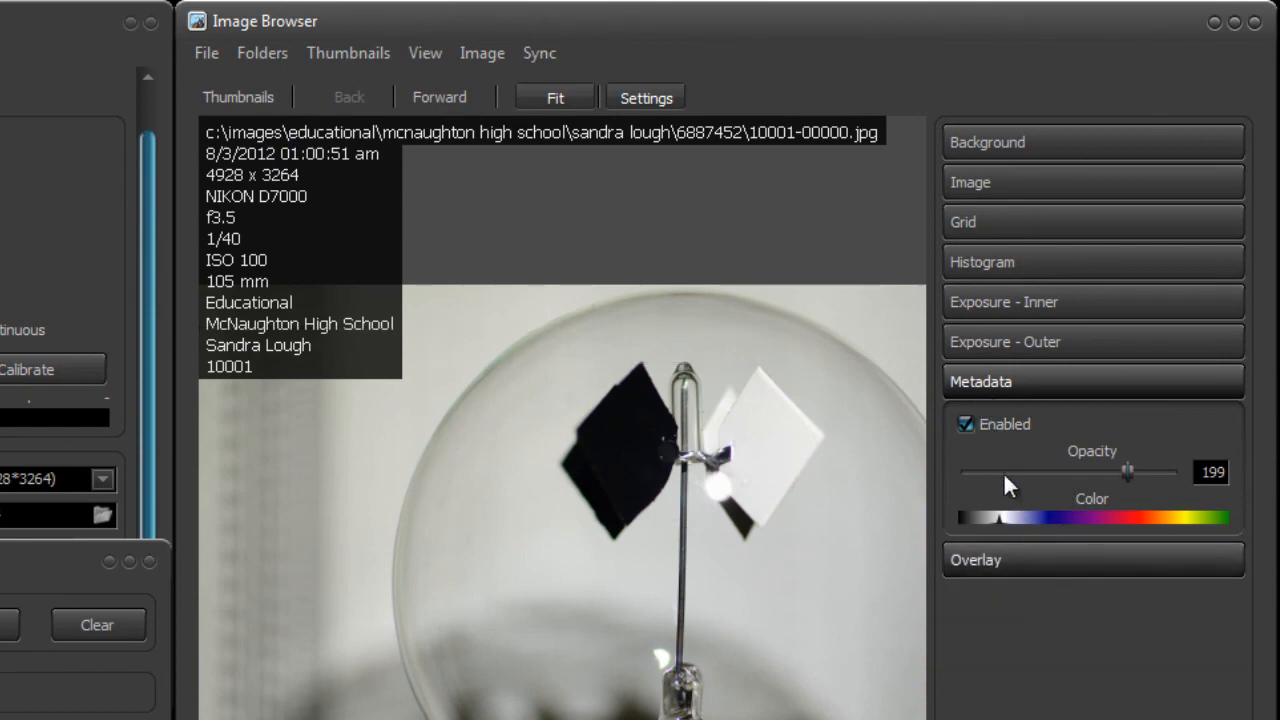
Toggle the on-image metadata display off and on, set its opacity to 173, and collapse its settings
left_click(996, 420)
left_click(1012, 421)
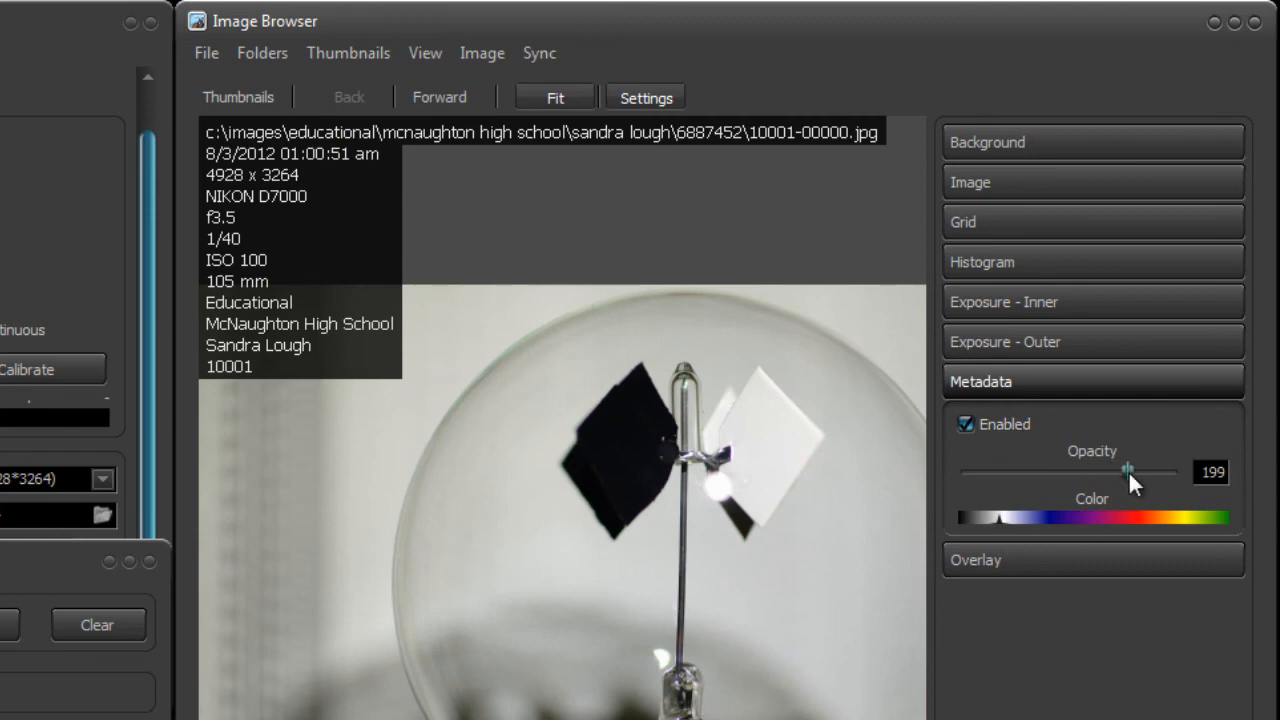
mouse_move(1128, 470)
left_mouse_down()
mouse_move(1093, 474)
mouse_move(1108, 475)
left_mouse_up()
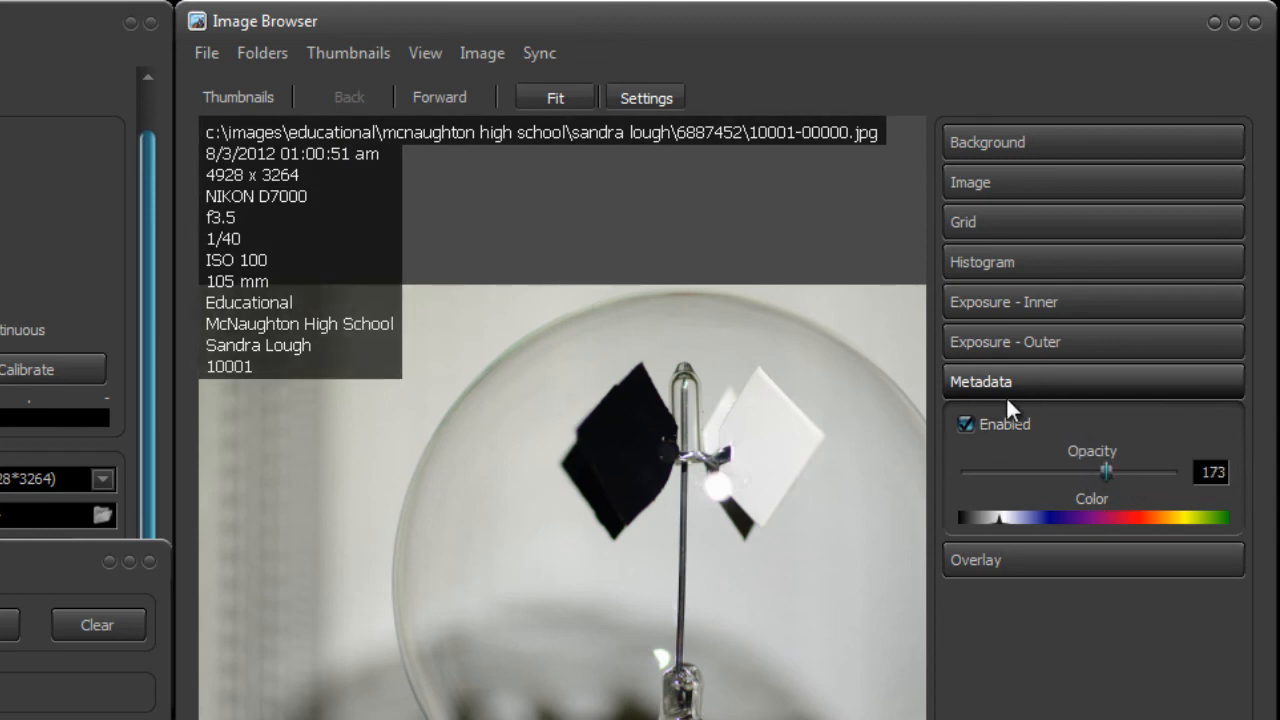
left_click(980, 386)
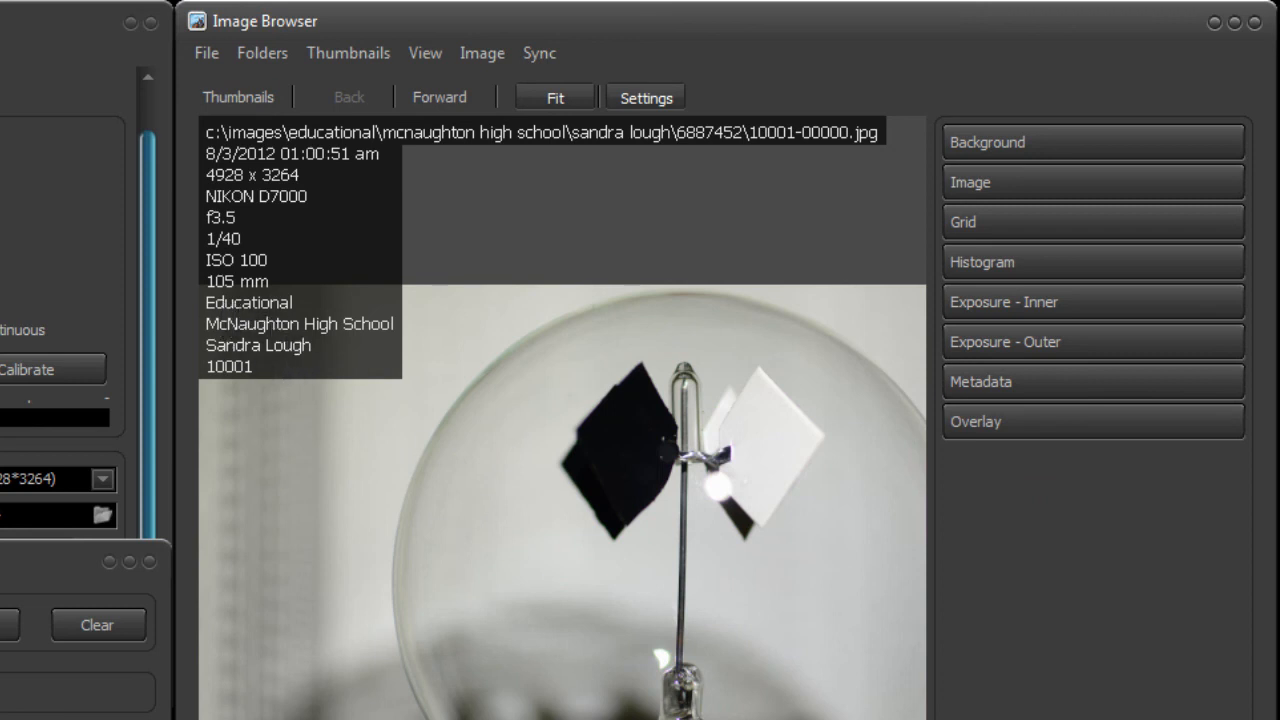
View the next image with its metadata, go back to the previous one, and return to the thumbnails
left_click(462, 97)
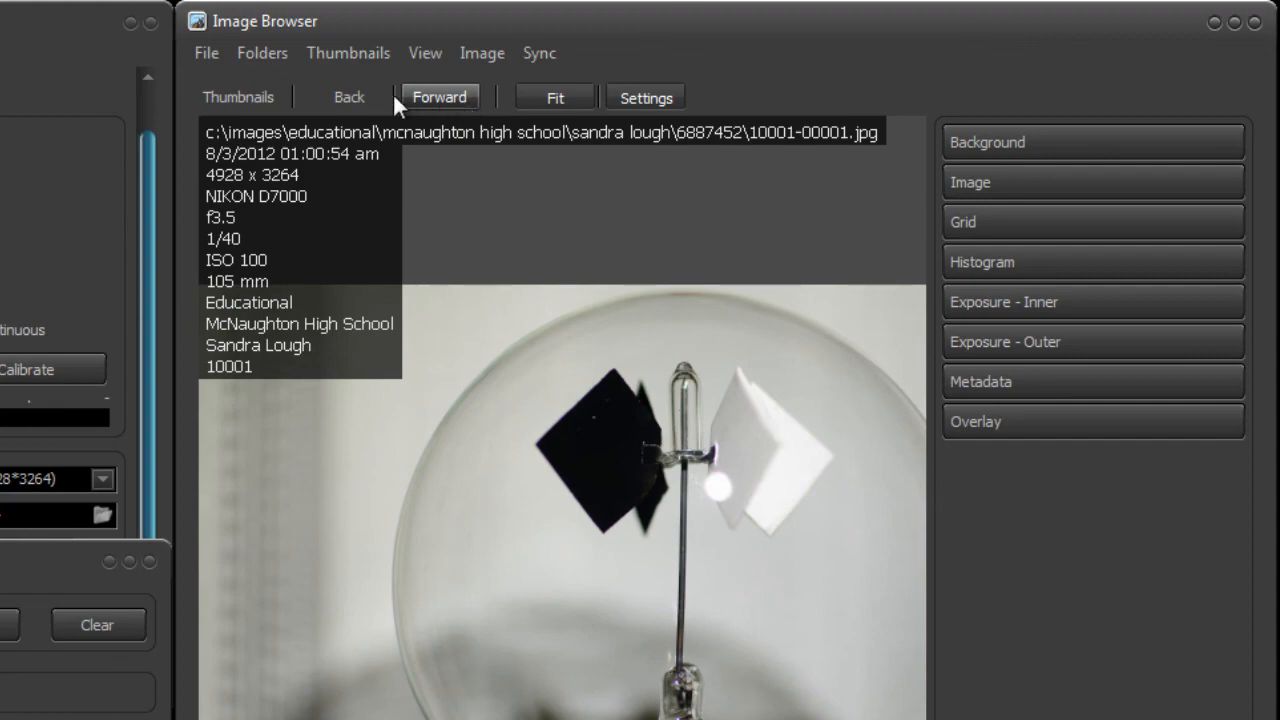
left_click(352, 97)
left_click(282, 98)
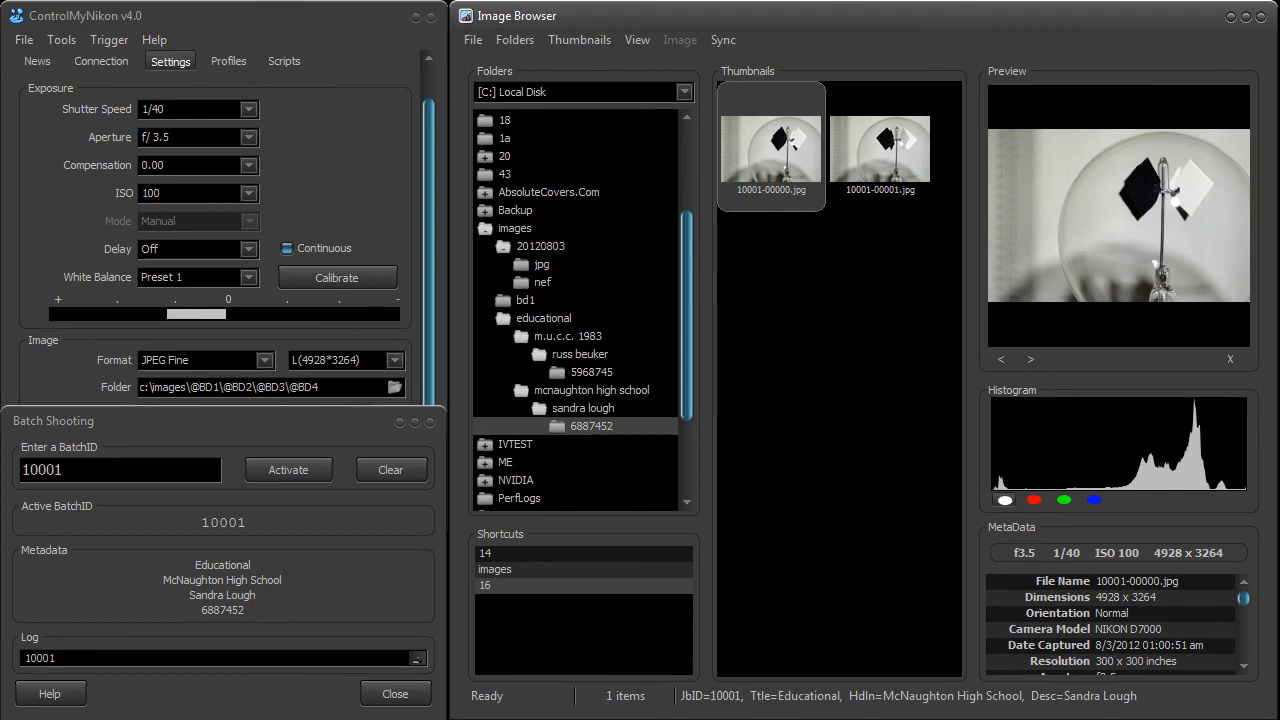
Bring the Help page on folder and filename tokens into view over the Image Browser
left_click_drag(0, 90, 1101, 29)
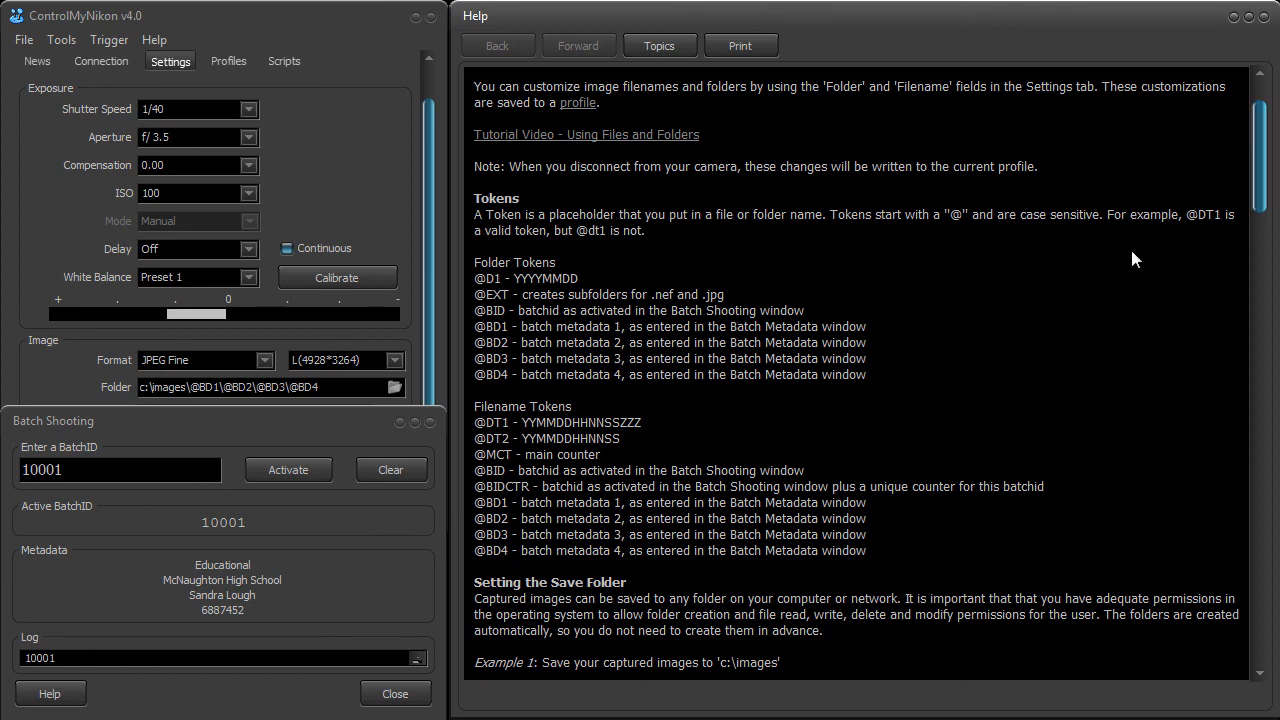
Close the Batch Shooting window and extend the main window downward to show all of the image and flash settings
left_click(403, 694)
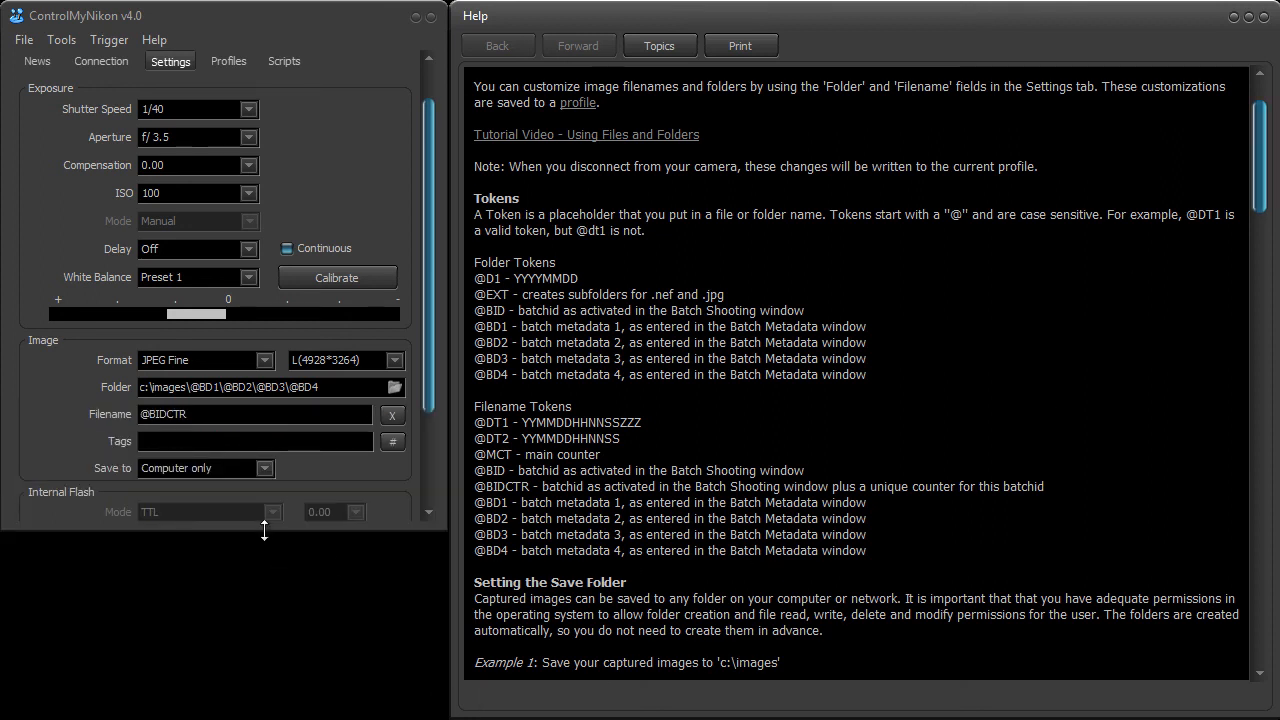
left_click_drag(263, 520, 318, 716)
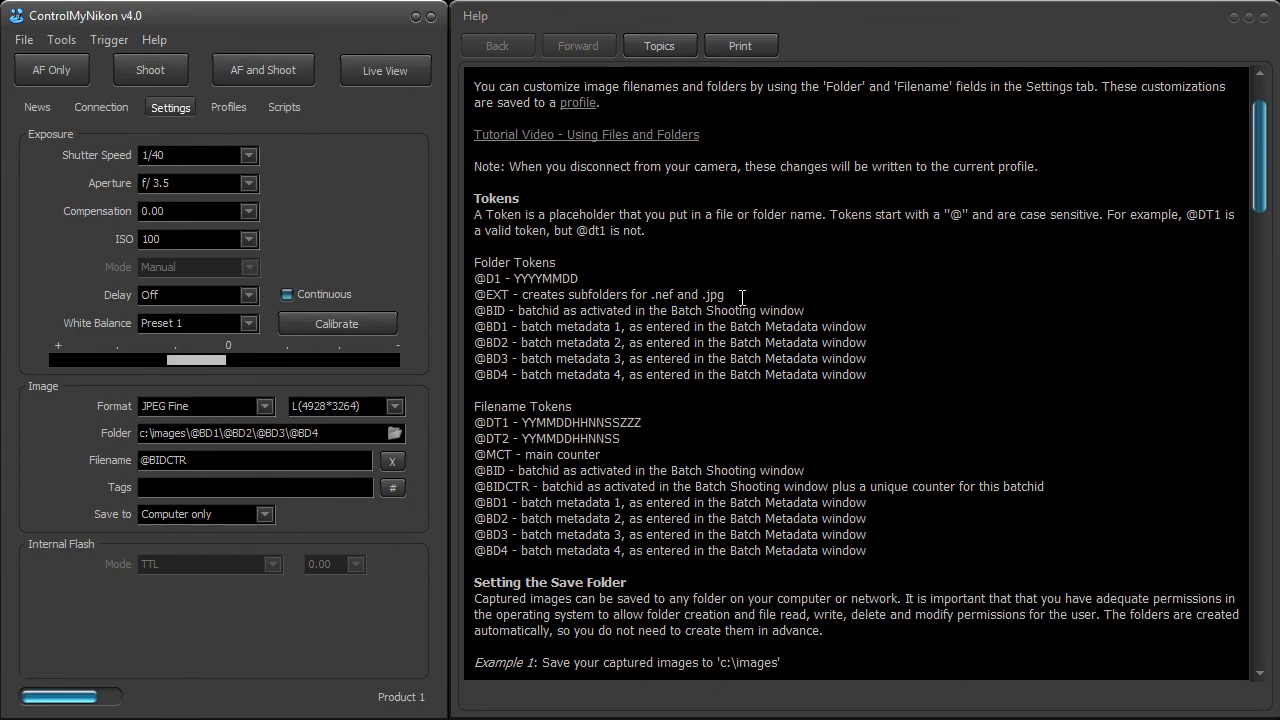
Review the end of the Help page on duplicate names and creating backups, alongside the Folder and Filename settings
left_click(602, 321)
left_click_drag(1252, 175, 1272, 648)
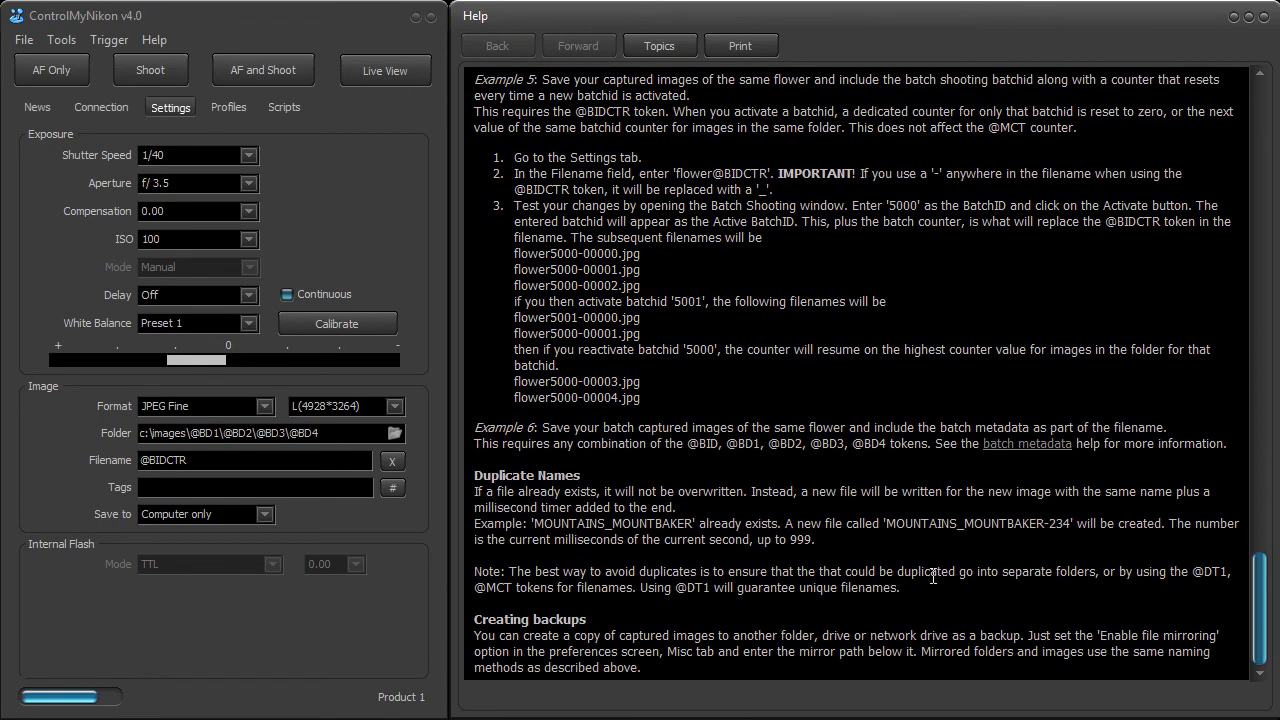
left_click(332, 432)
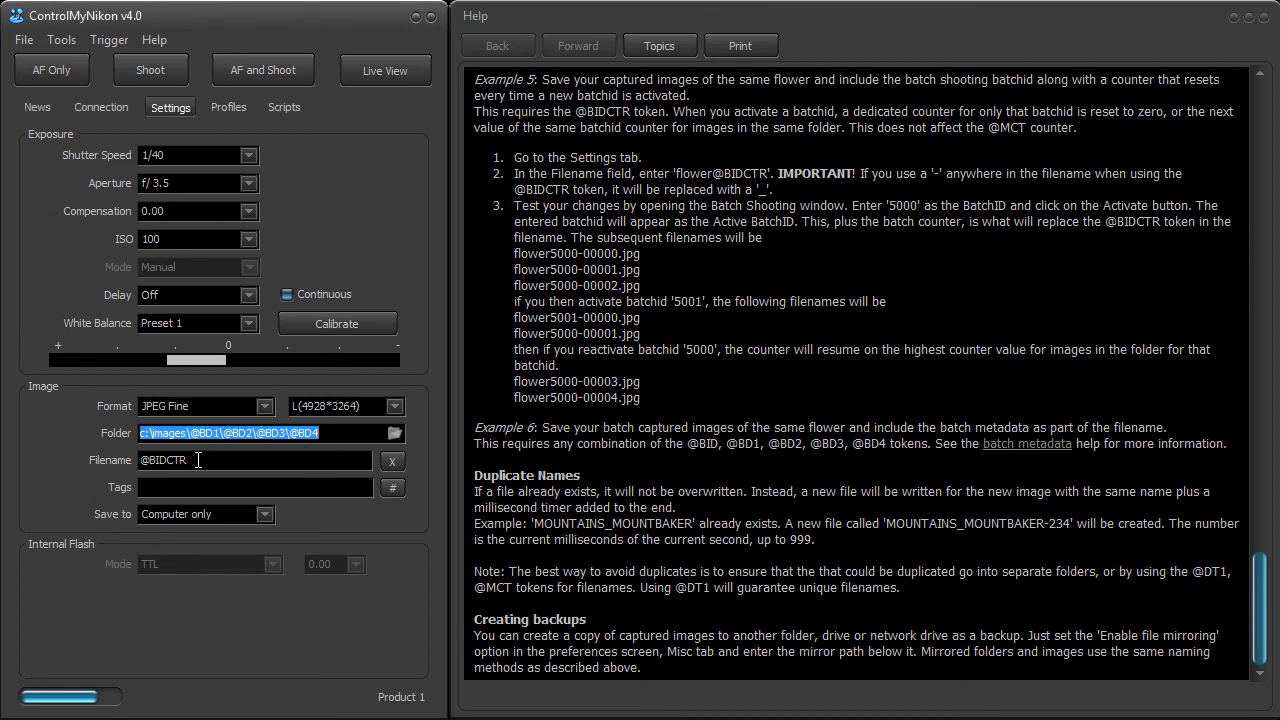
left_click(196, 460)
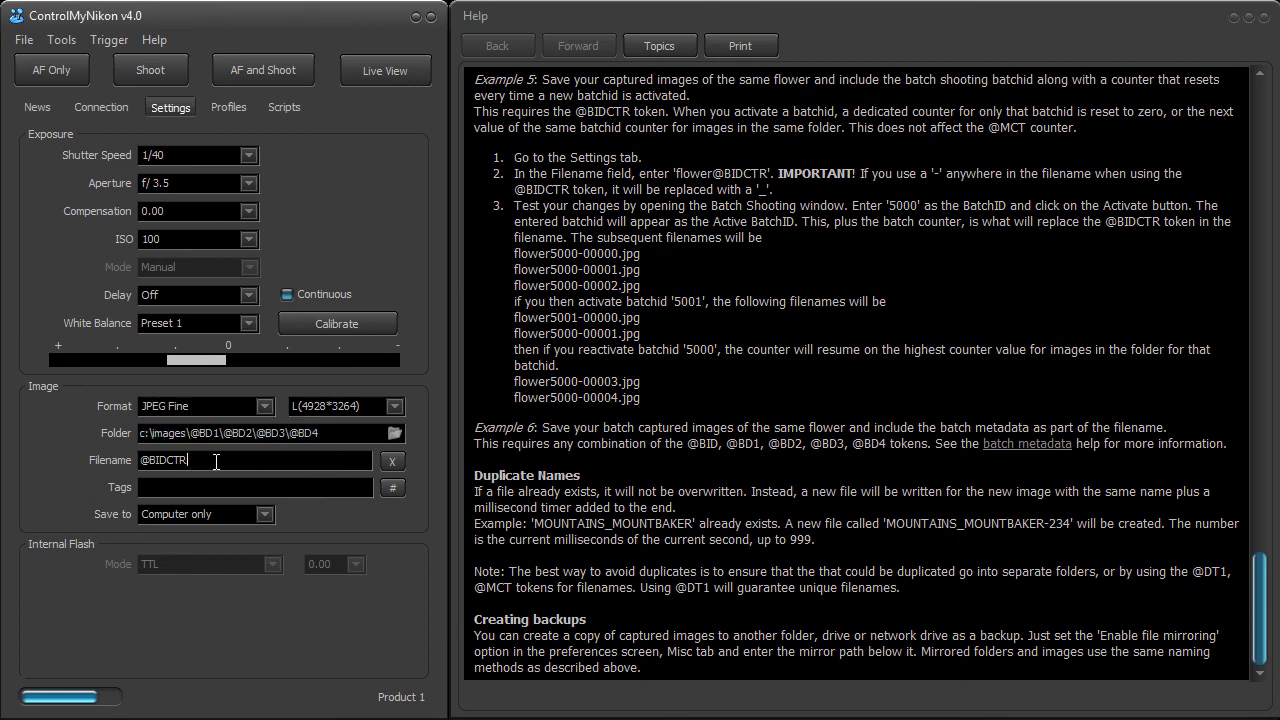
left_click(1262, 652)
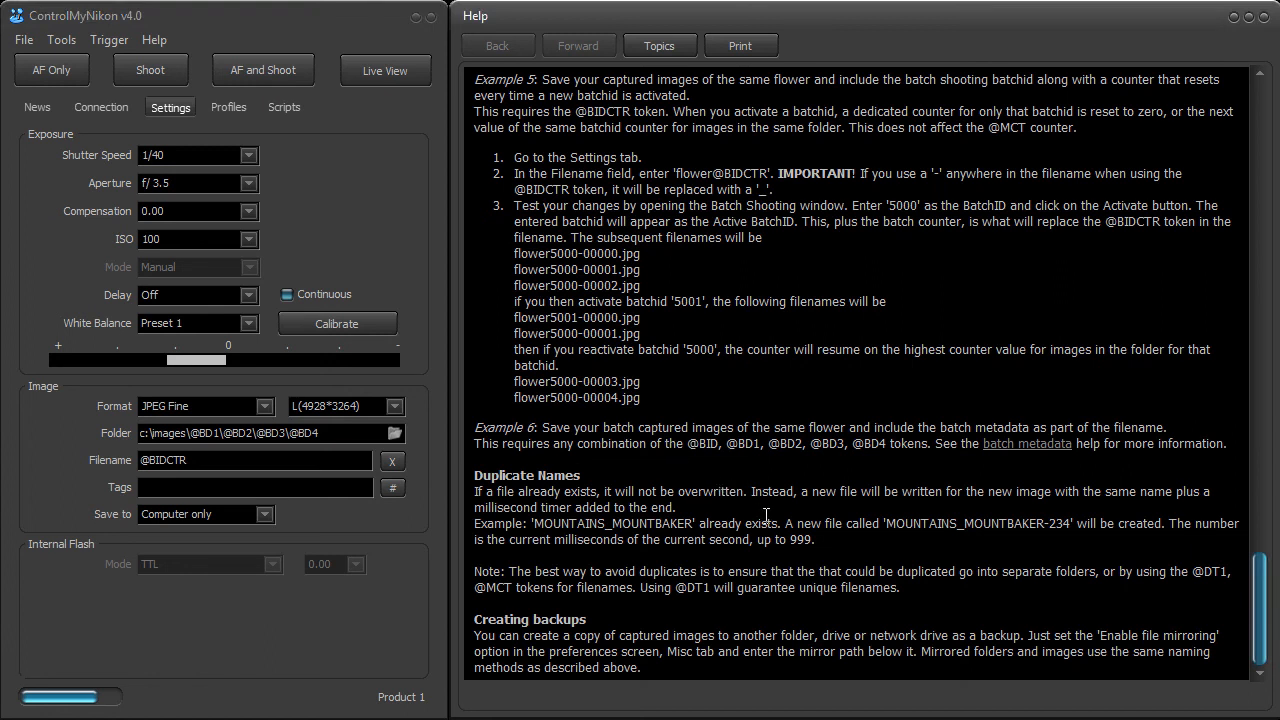